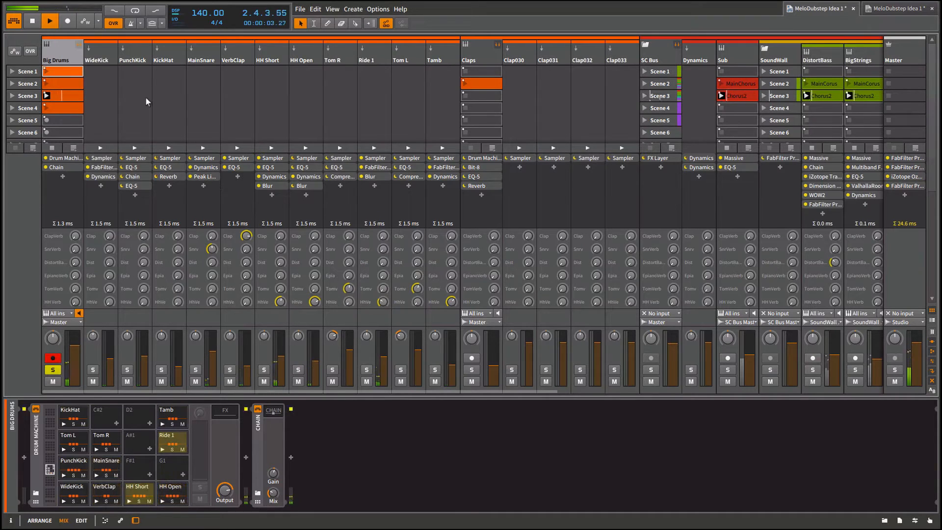
Show the WideKick channel's devices, solo the channel and start playback to hear it alone.
{"action": "left_click", "coordinate": [102, 60]}
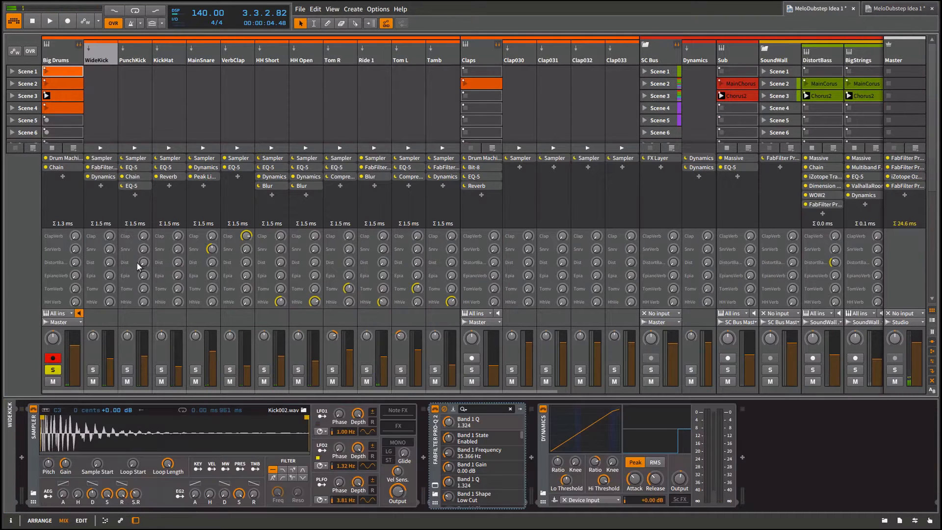
{"action": "left_click", "coordinate": [92, 368]}
{"action": "key", "text": "space"}
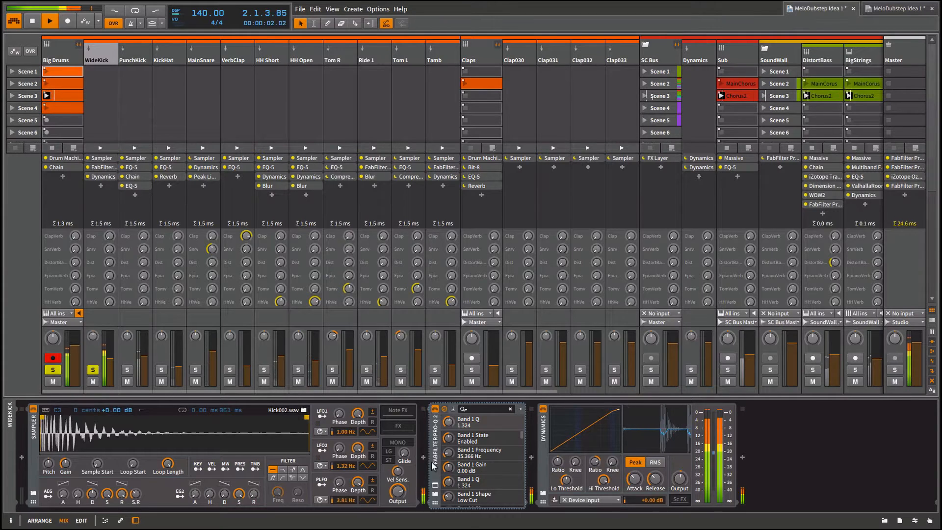
Examine the WideKick's FabFilter Pro-Q 2 curve in its plug-in window during playback, then close the window.
{"action": "left_click", "coordinate": [434, 486]}
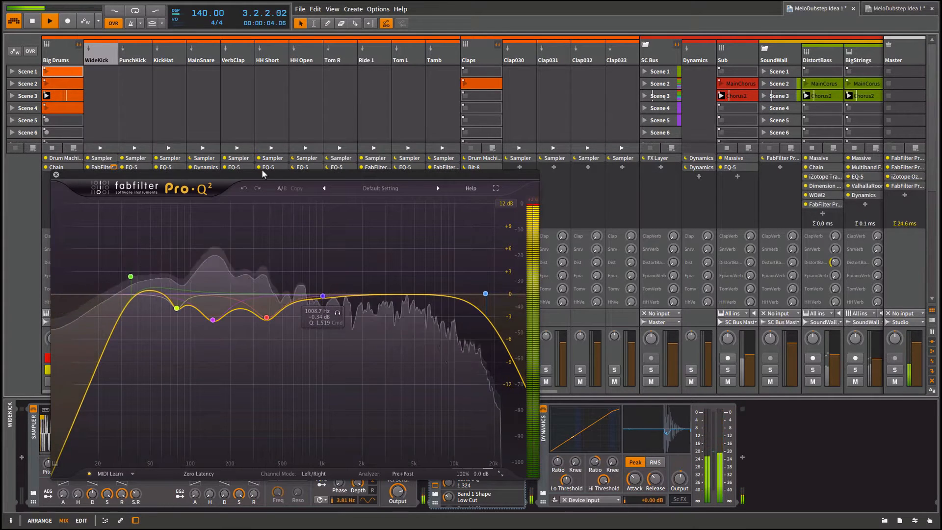
{"action": "left_click_drag", "start_coordinate": [261, 176], "coordinate": [384, 98]}
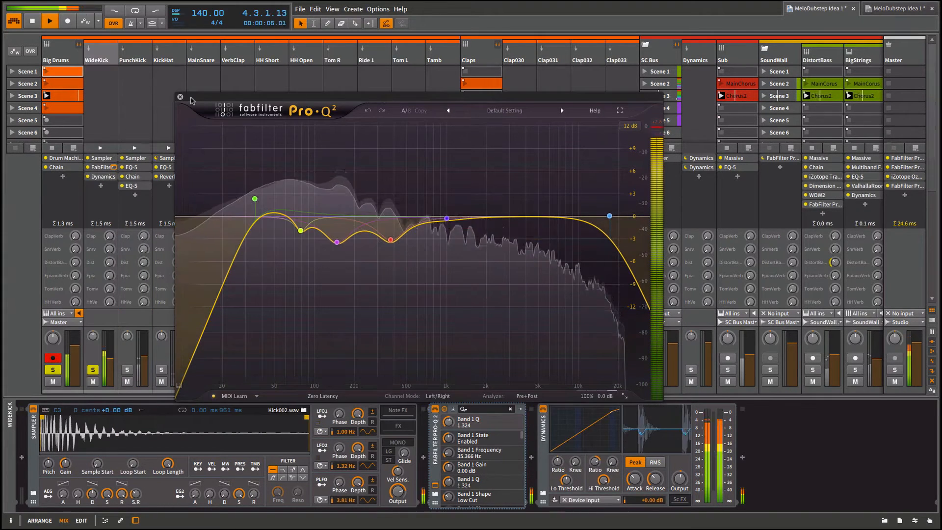
{"action": "left_click_drag", "start_coordinate": [193, 99], "coordinate": [208, 70]}
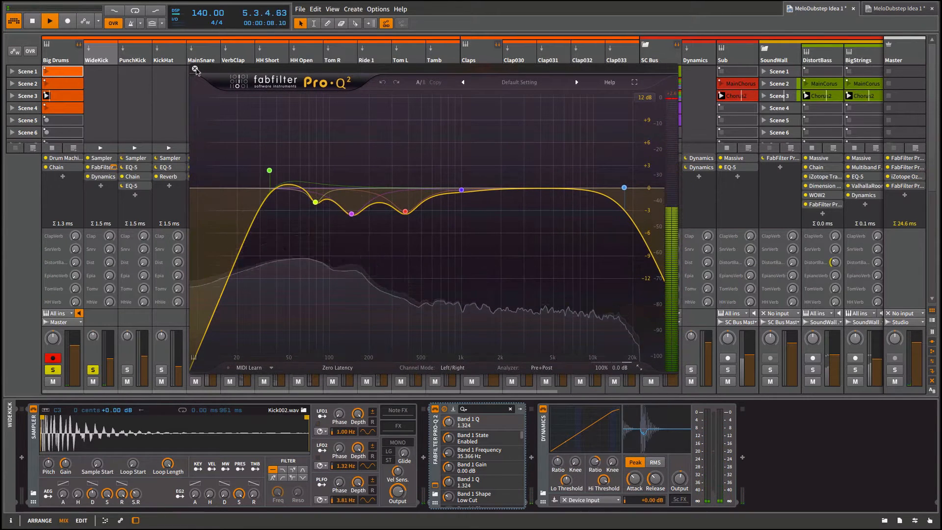
{"action": "left_click", "coordinate": [196, 67]}
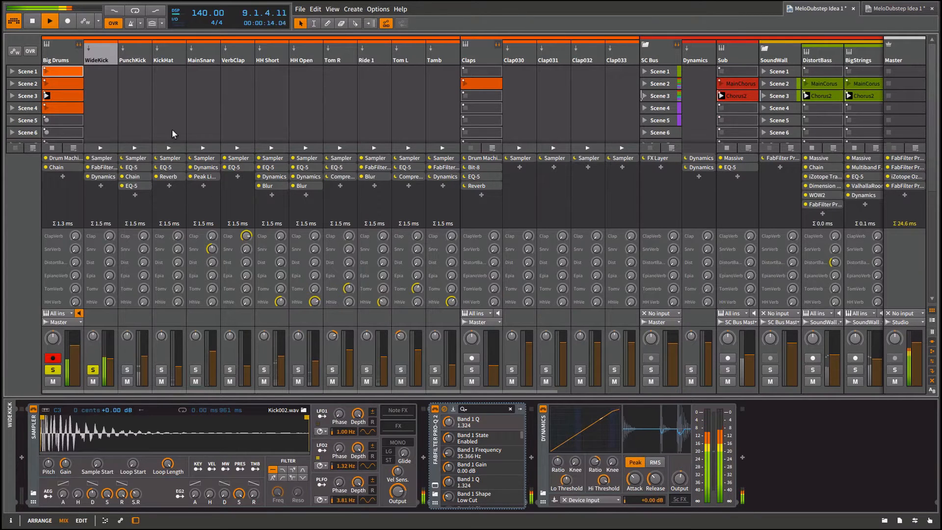
Solo the PunchKick channel and examine its device chain, including the Dynamics device nested inside the Chain container.
{"action": "left_click", "coordinate": [130, 61]}
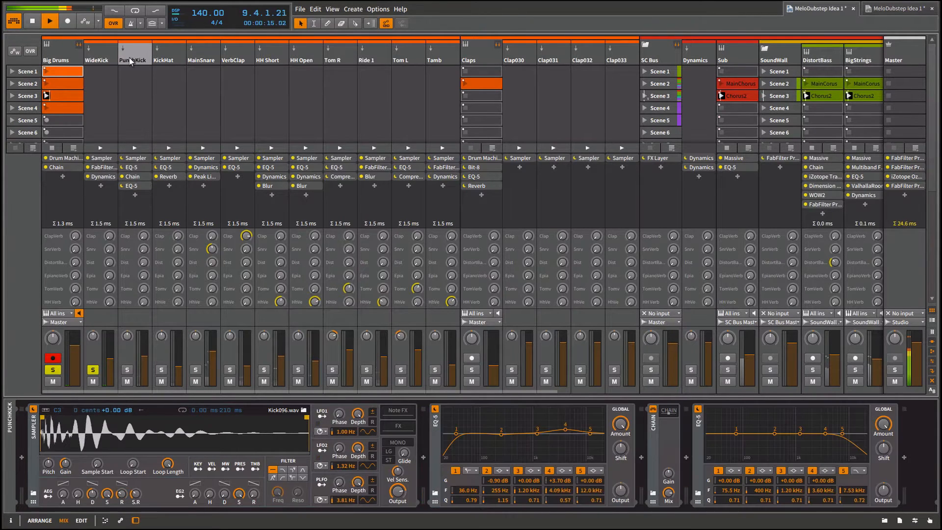
{"action": "left_click", "coordinate": [126, 370]}
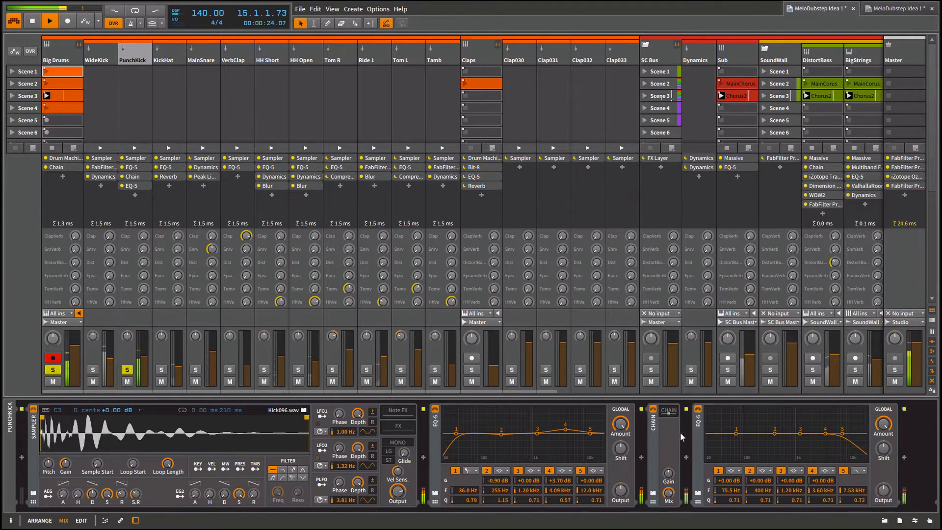
{"action": "left_click", "coordinate": [669, 412]}
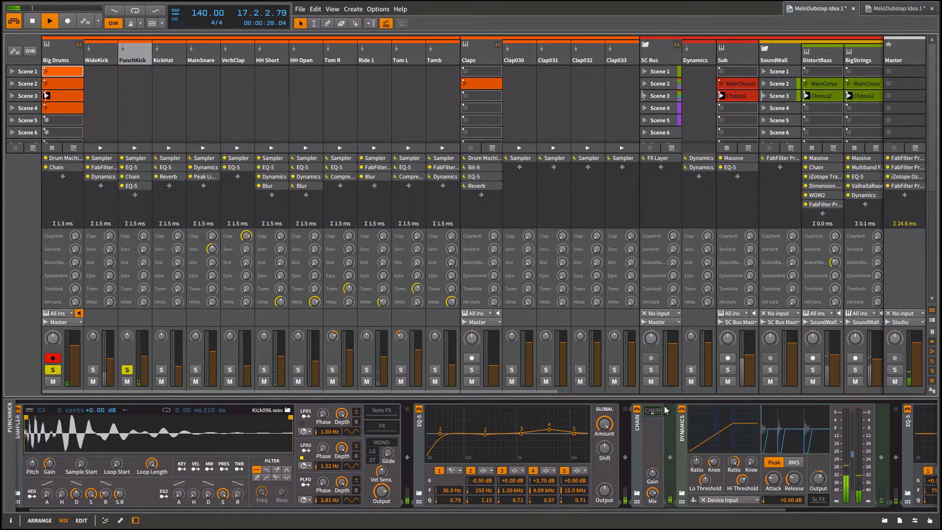
{"action": "left_click", "coordinate": [654, 411]}
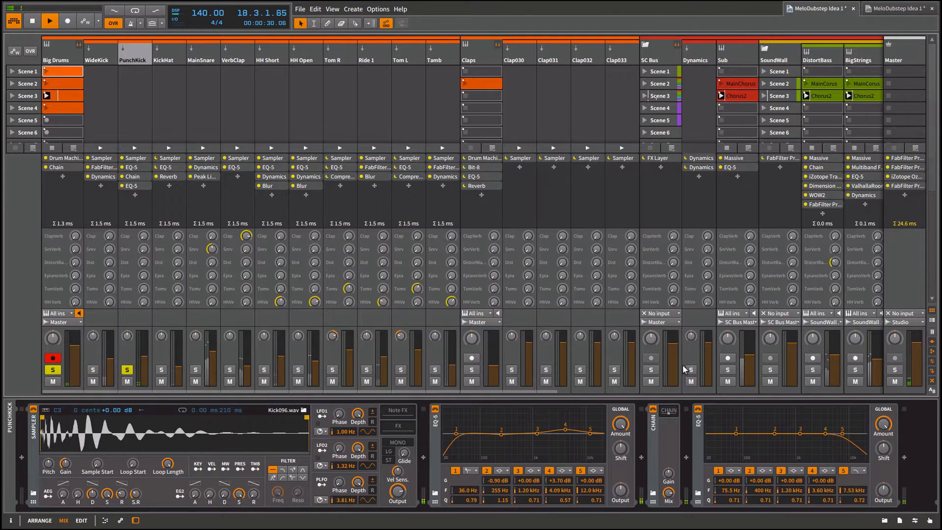
{"action": "left_click", "coordinate": [698, 410]}
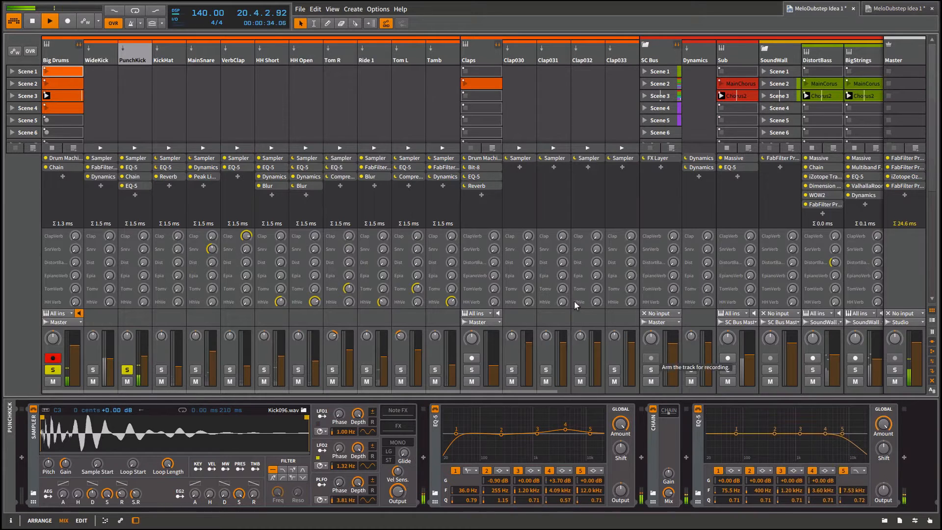
Solo the KickHat channel and show its devices, then audition it together with the WideKick and PunchKick.
{"action": "left_click", "coordinate": [167, 60]}
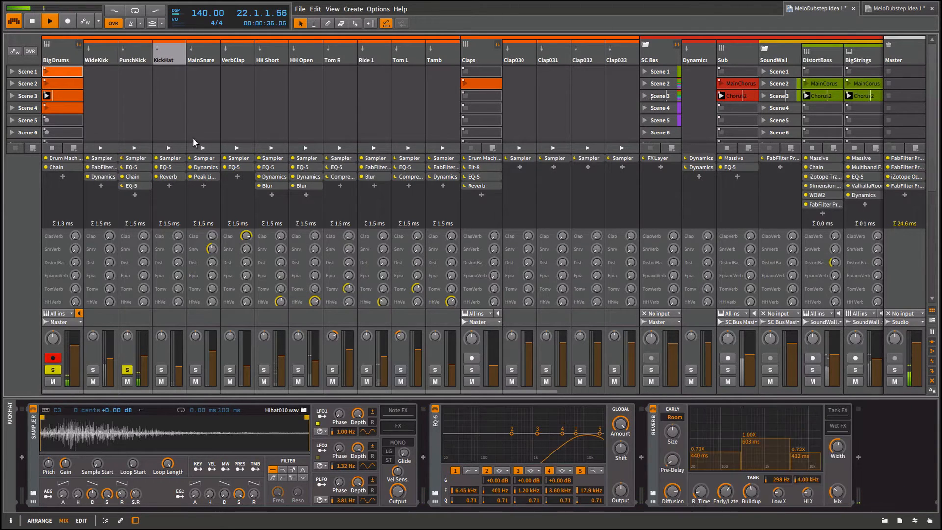
{"action": "left_click", "coordinate": [160, 368]}
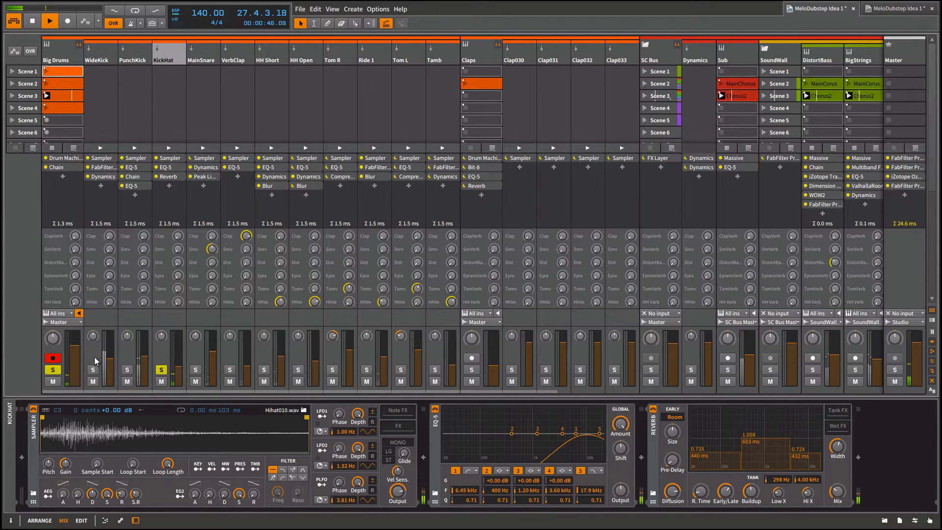
{"action": "left_click", "coordinate": [128, 370]}
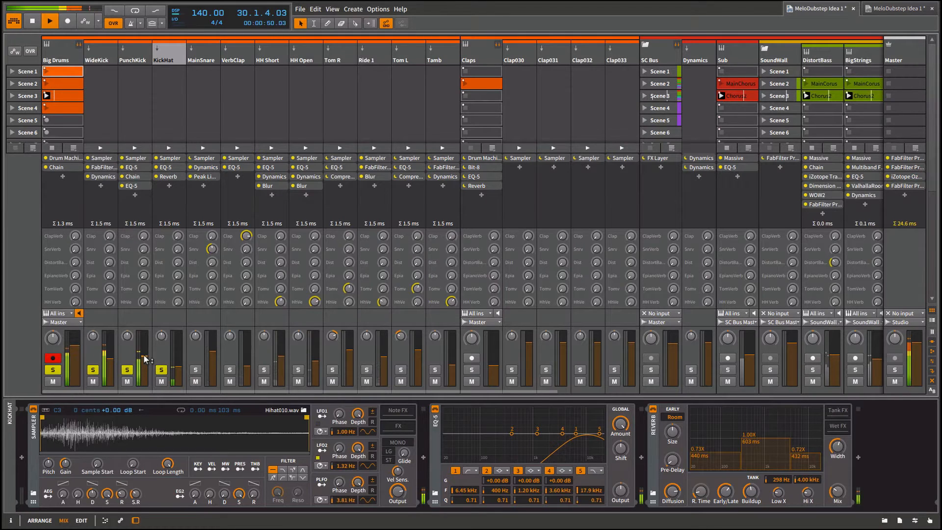
Solo the MainSnare, unsolo the three kick channels, and show the MainSnare's devices.
{"action": "left_click", "coordinate": [194, 371]}
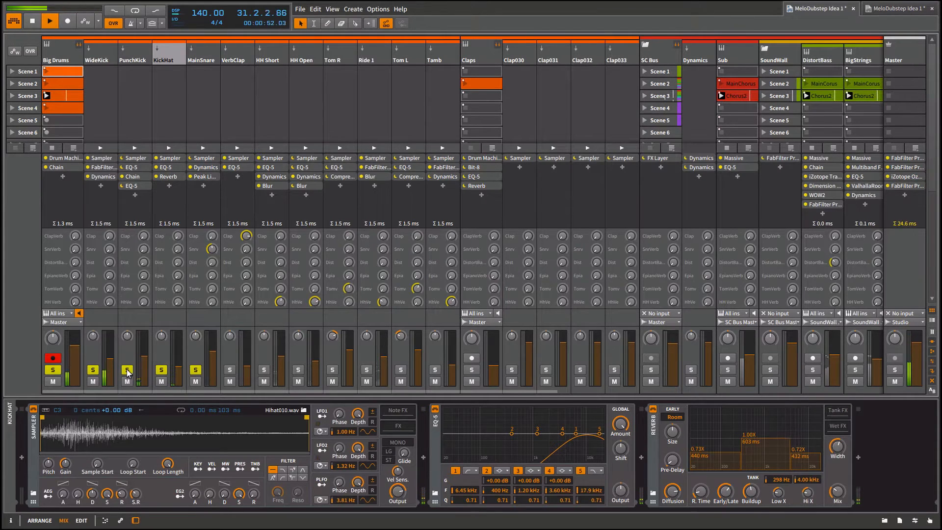
{"action": "left_click", "coordinate": [127, 371]}
{"action": "left_click", "coordinate": [161, 372]}
{"action": "left_click", "coordinate": [90, 370]}
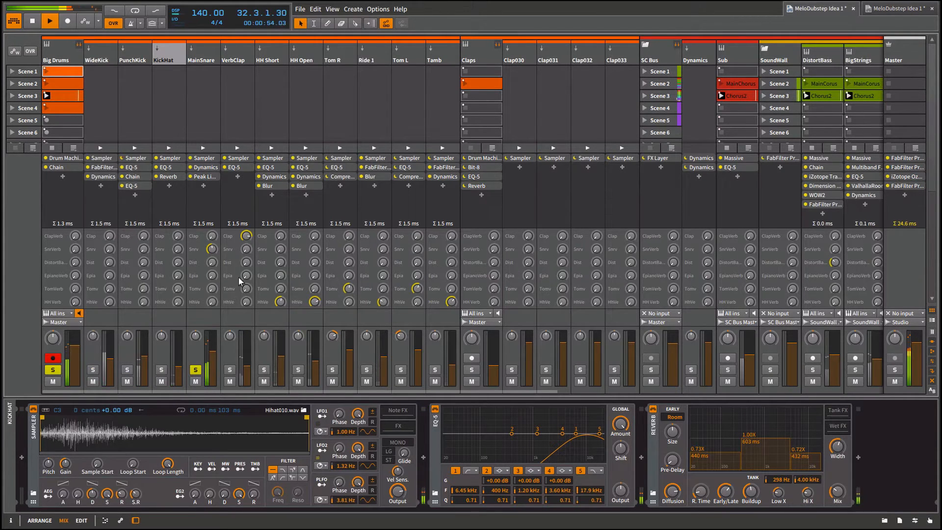
{"action": "left_click", "coordinate": [200, 62]}
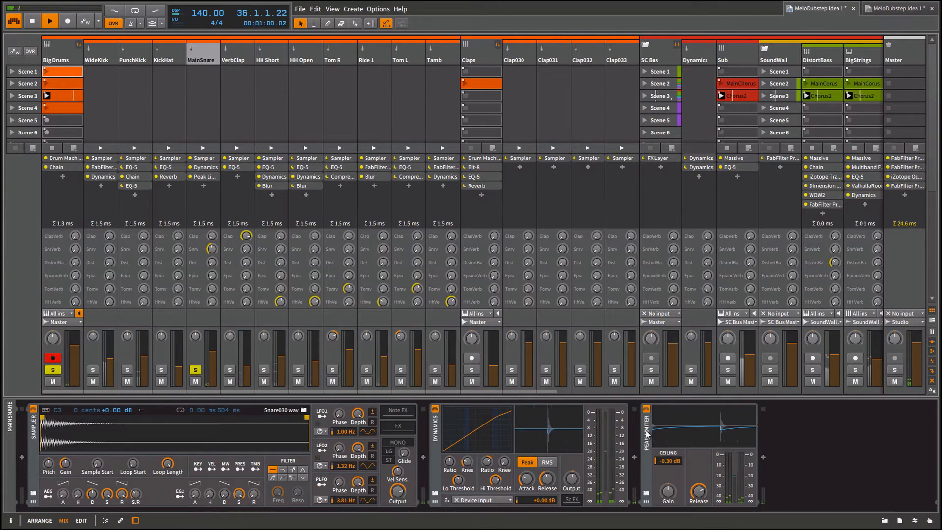
Examine the ValhallaRoom settings on the SnrVerb effect track in the plug-in window, then close the window.
{"action": "scroll", "coordinate": [730, 284], "scroll_direction": "right", "scroll_amount": 5}
{"action": "scroll", "coordinate": [729, 284], "scroll_direction": "right", "scroll_amount": 8}
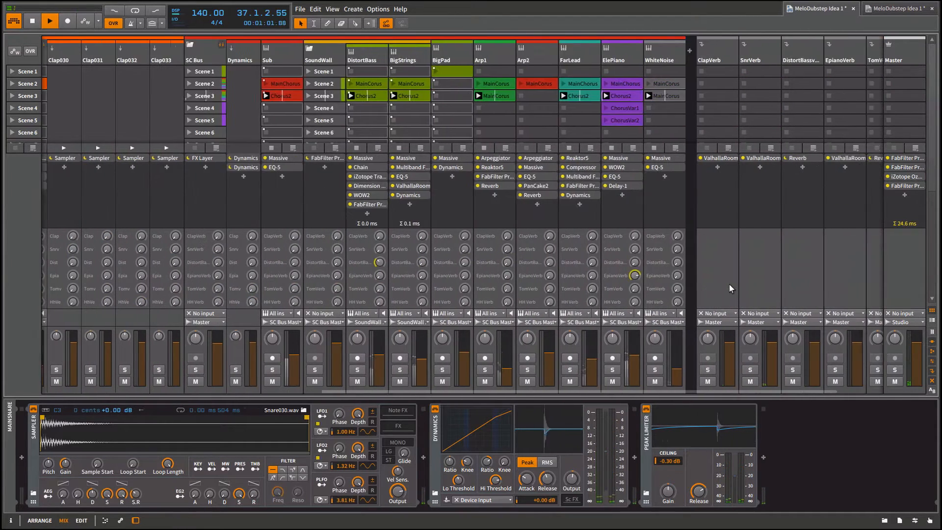
{"action": "left_click", "coordinate": [687, 60]}
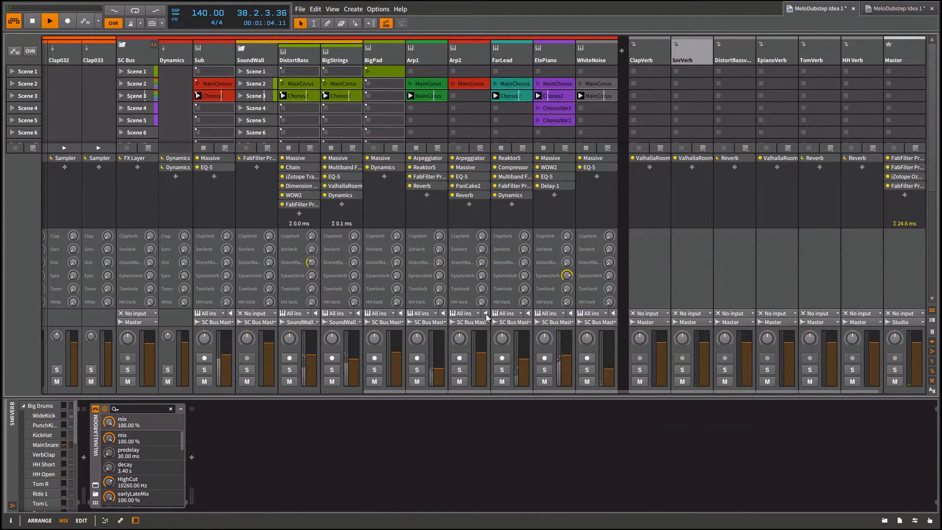
{"action": "left_click", "coordinate": [96, 486]}
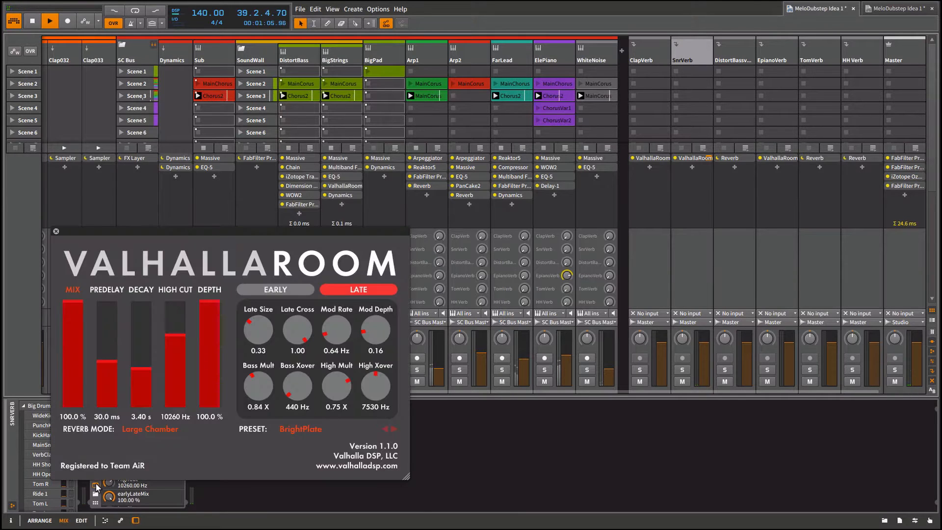
{"action": "left_click", "coordinate": [56, 231]}
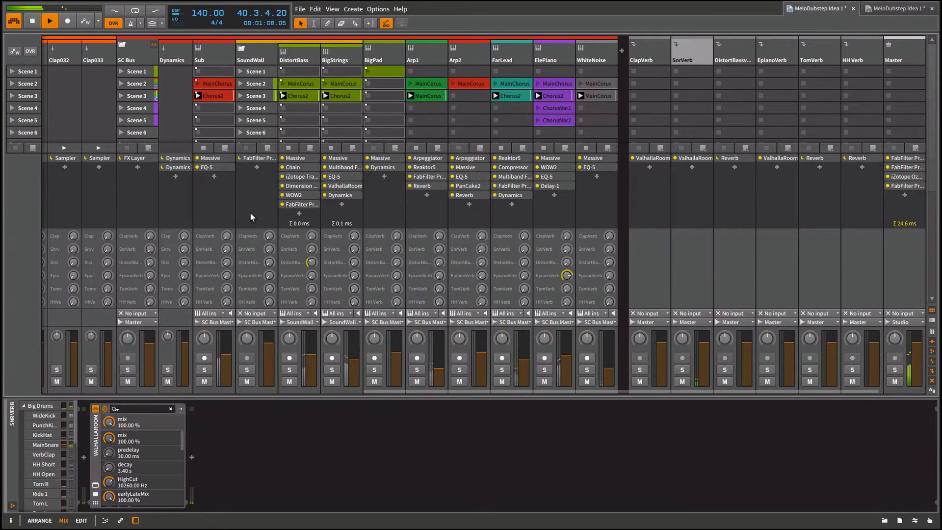
Solo only the VerbClap channel and review its devices and the ValhallaRoom on the ClapVerb effect track.
{"action": "scroll", "coordinate": [255, 211], "scroll_direction": "left", "scroll_amount": 10}
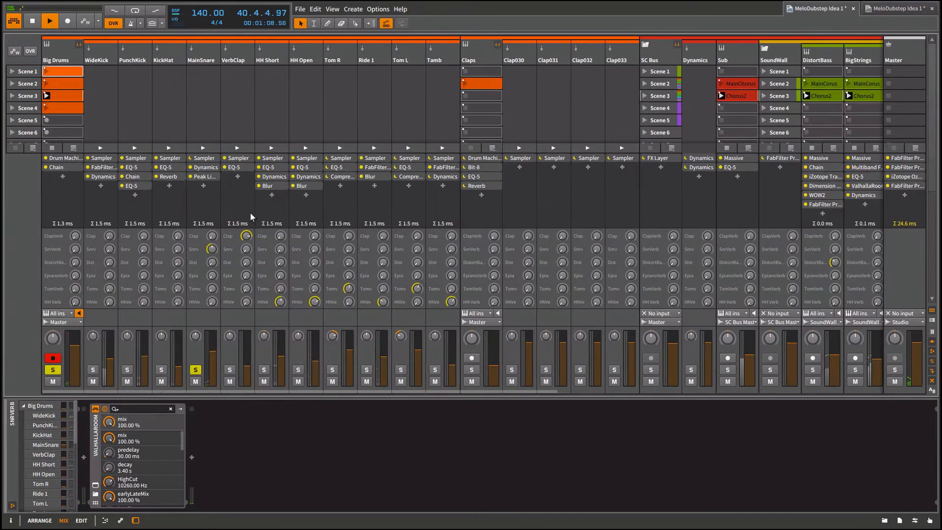
{"action": "left_click", "coordinate": [230, 370]}
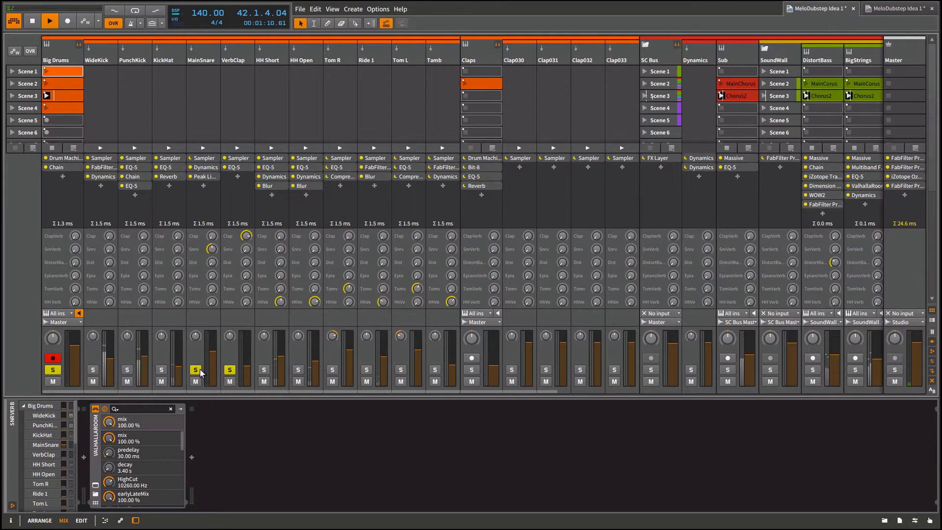
{"action": "left_click", "coordinate": [233, 52]}
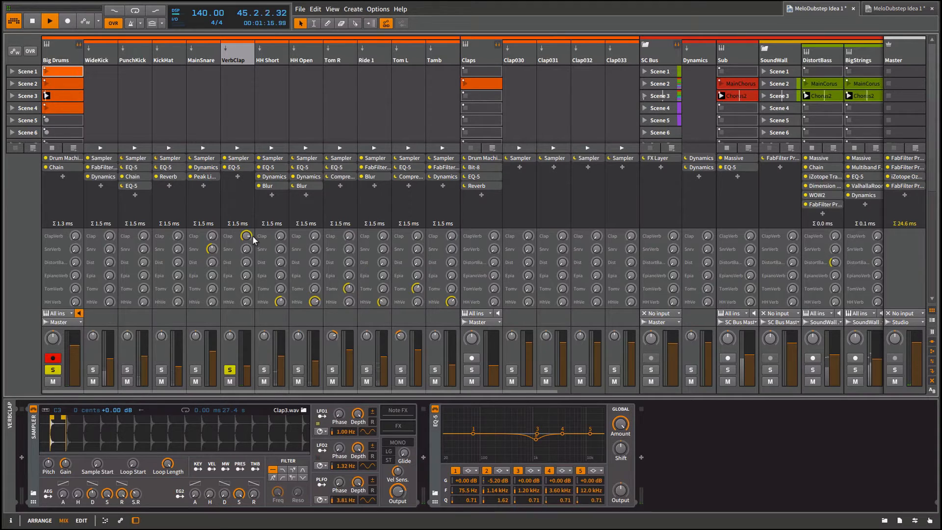
{"action": "scroll", "coordinate": [282, 242], "scroll_direction": "right", "scroll_amount": 10}
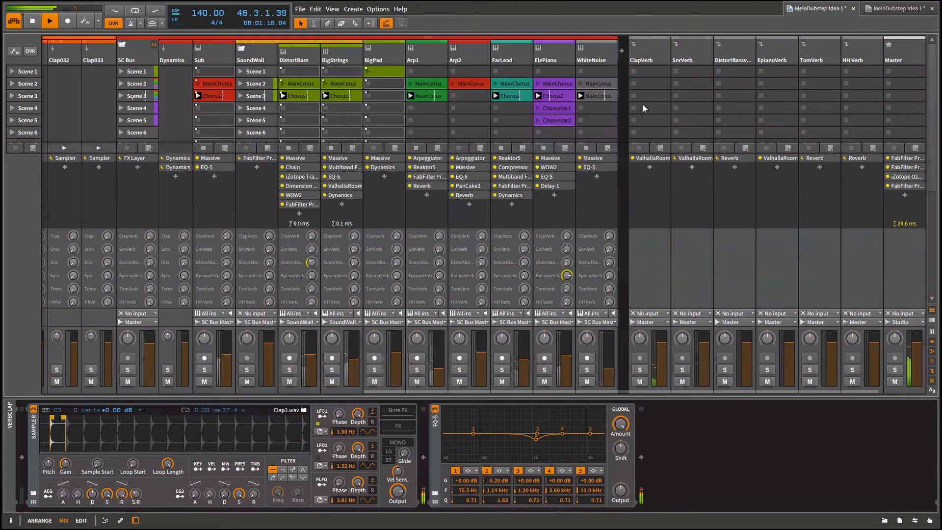
{"action": "left_click", "coordinate": [656, 51]}
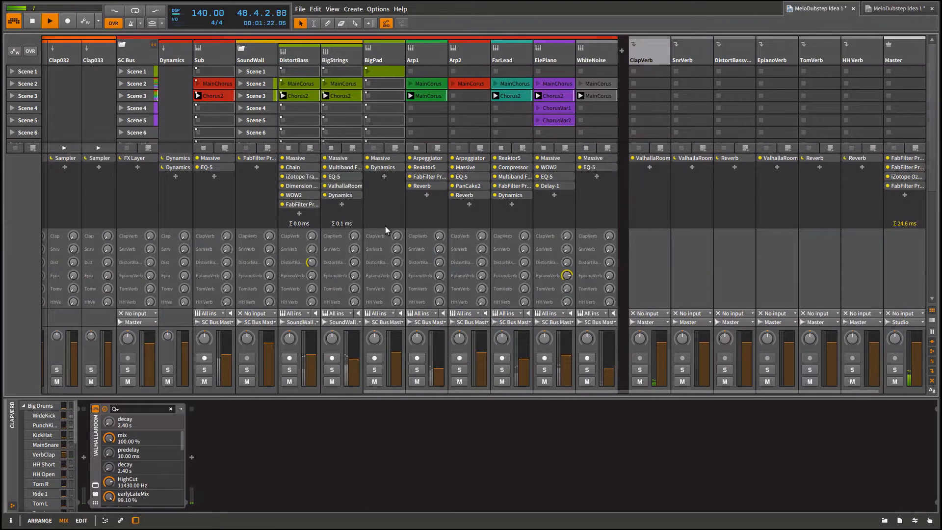
Solo only the HH Short channel and review its device chain through to the Blur device.
{"action": "scroll", "coordinate": [385, 226], "scroll_direction": "left", "scroll_amount": 8}
{"action": "scroll", "coordinate": [293, 261], "scroll_direction": "left", "scroll_amount": 1}
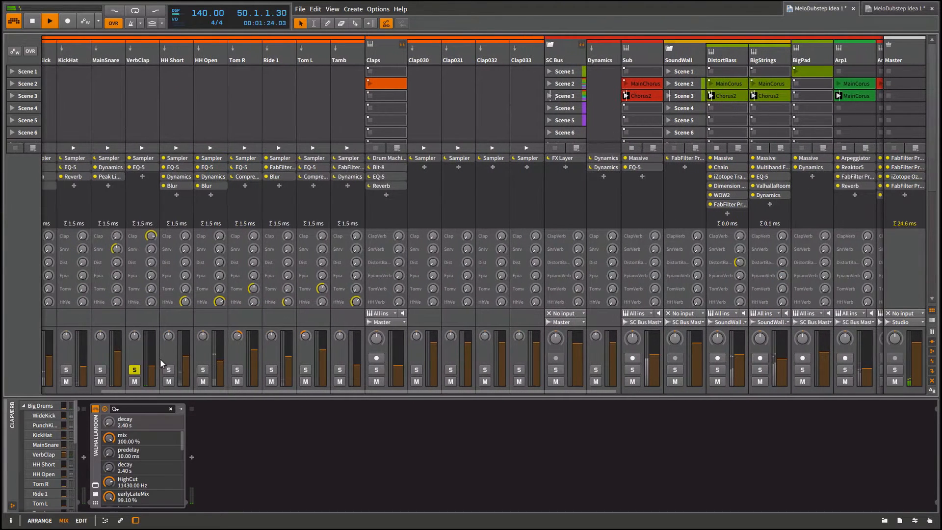
{"action": "left_click", "coordinate": [167, 372]}
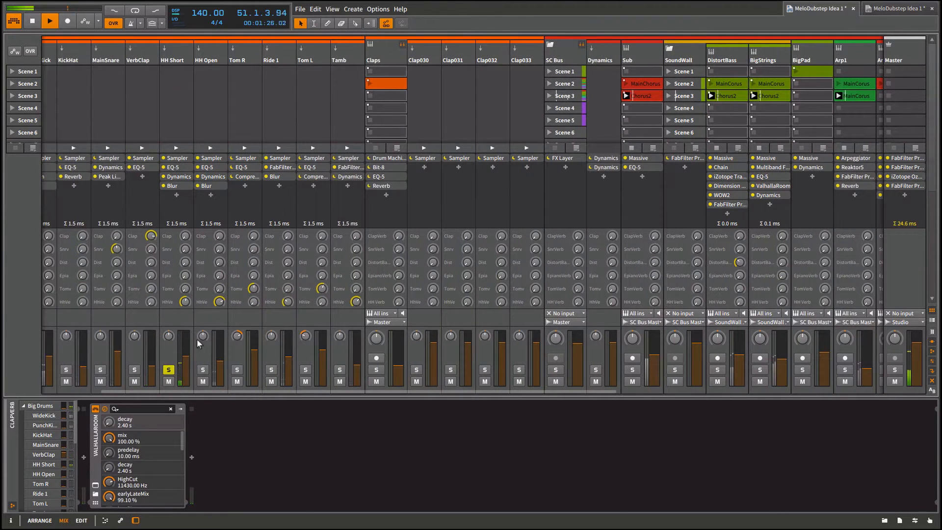
{"action": "left_click", "coordinate": [177, 61]}
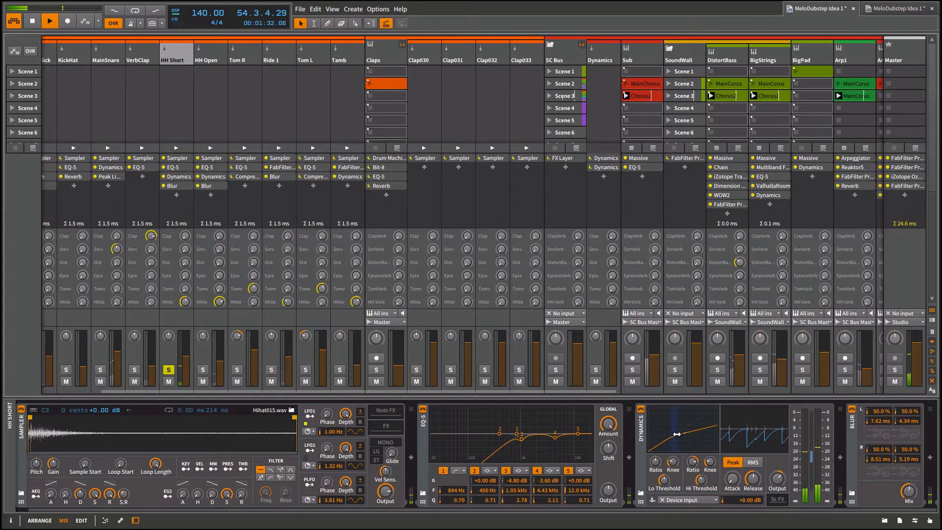
{"action": "left_click", "coordinate": [852, 412]}
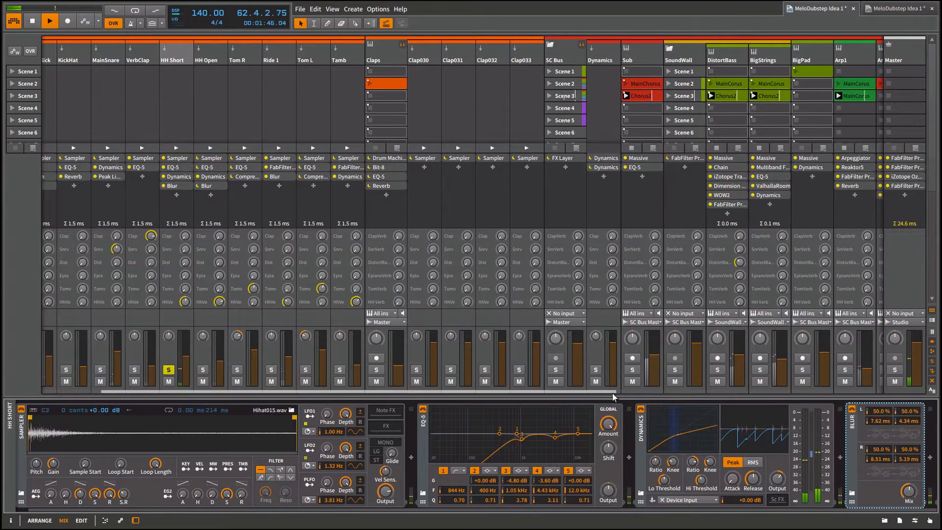
Solo only the HH Open channel and audition it with its EQ-5 and Dynamics devices bypassed and re-enabled.
{"action": "left_click", "coordinate": [202, 369]}
{"action": "left_click", "coordinate": [215, 53]}
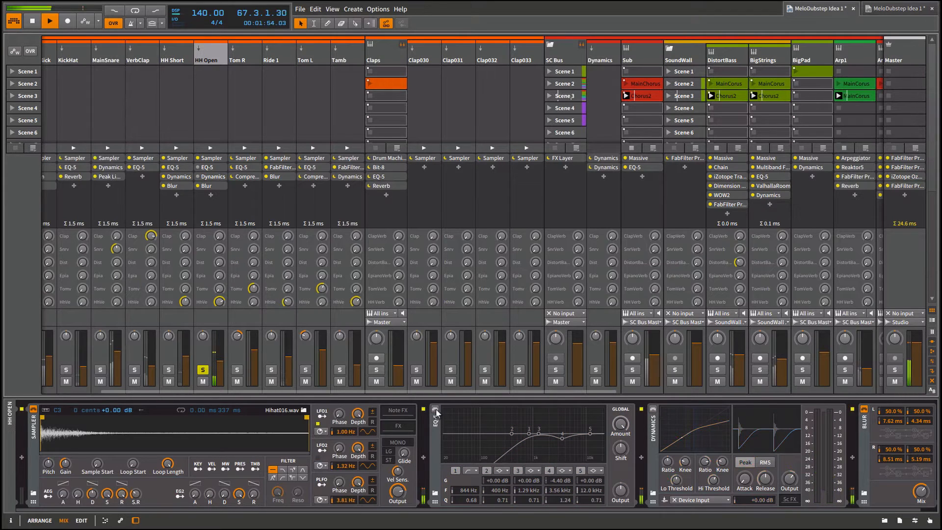
{"action": "scroll", "coordinate": [728, 427], "scroll_direction": "right", "scroll_amount": 1}
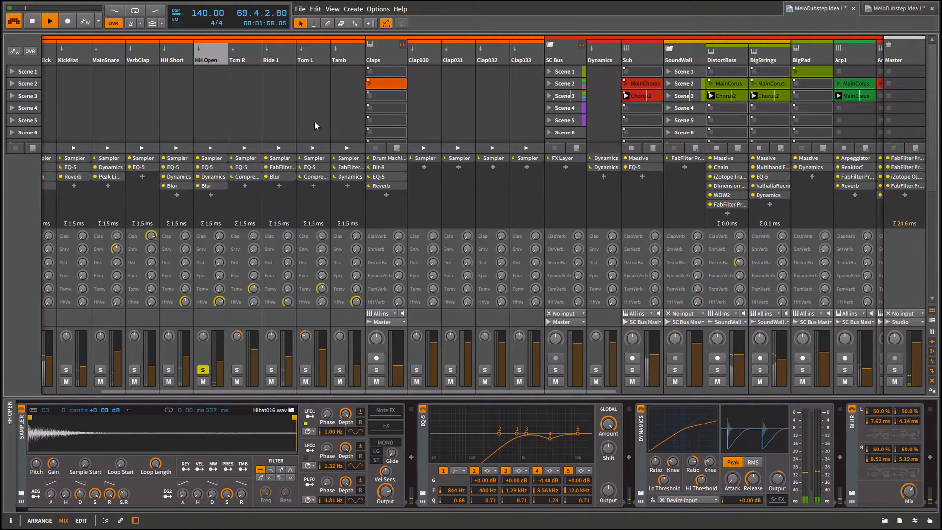
Review the Tom R and Tom L devices, and move the Ride 1 channel to between Tom L and Tamb.
{"action": "left_click", "coordinate": [251, 59]}
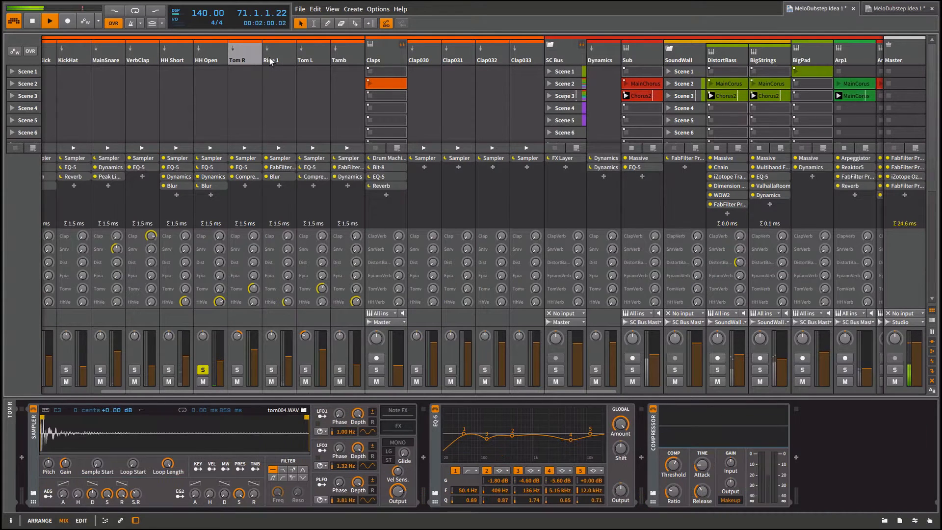
{"action": "left_click", "coordinate": [309, 60]}
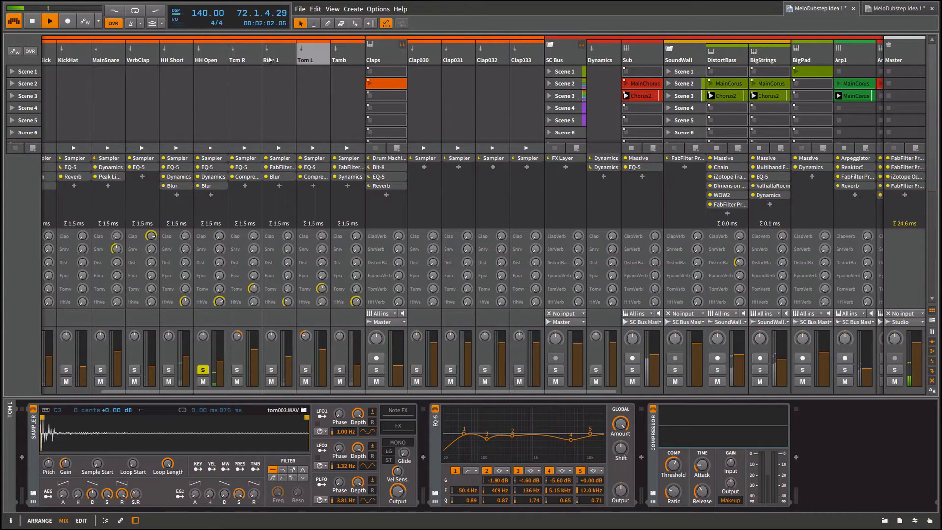
{"action": "left_click_drag", "start_coordinate": [265, 60], "coordinate": [272, 61]}
{"action": "left_click", "coordinate": [306, 61]}
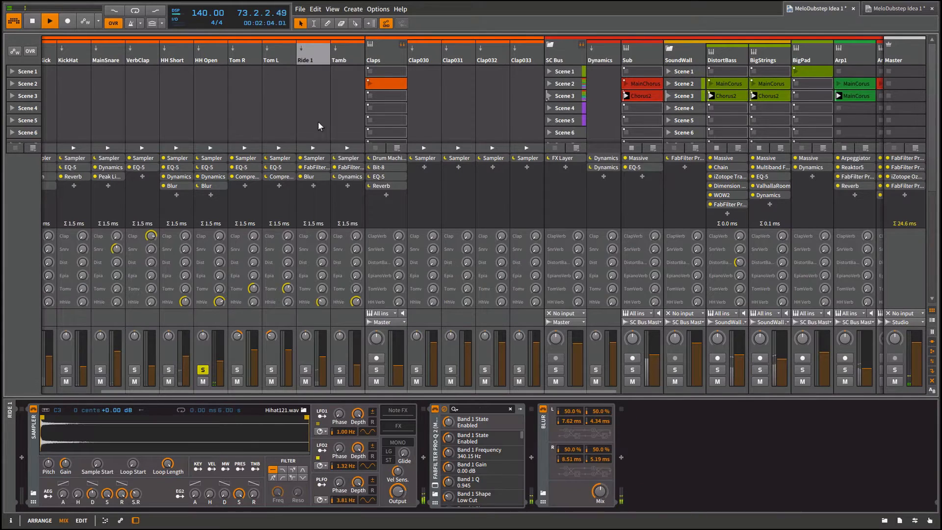
Solo only the Ride 1 channel, review its FabFilter Pro-Q 2 curve, and audition it with Blur bypassed and re-enabled.
{"action": "left_click", "coordinate": [306, 370]}
{"action": "left_click", "coordinate": [202, 370]}
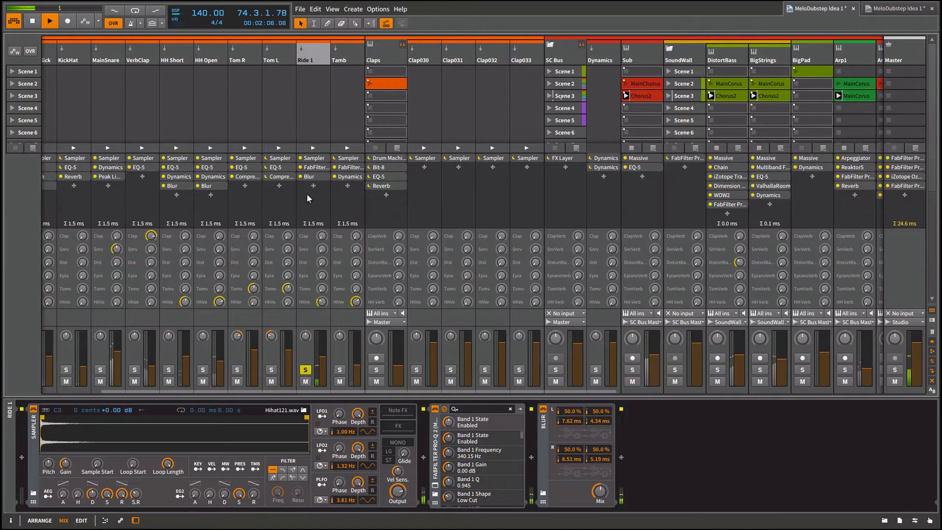
{"action": "left_click", "coordinate": [435, 486]}
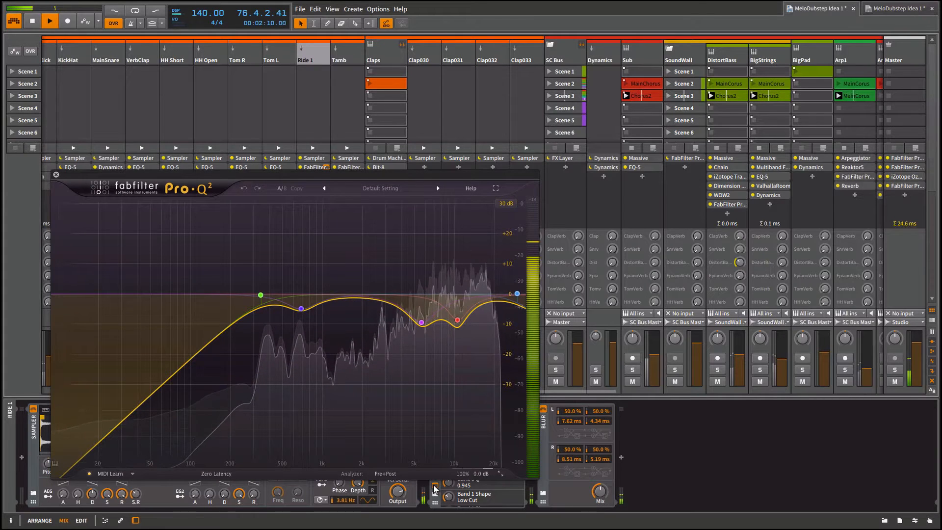
{"action": "left_click", "coordinate": [435, 488]}
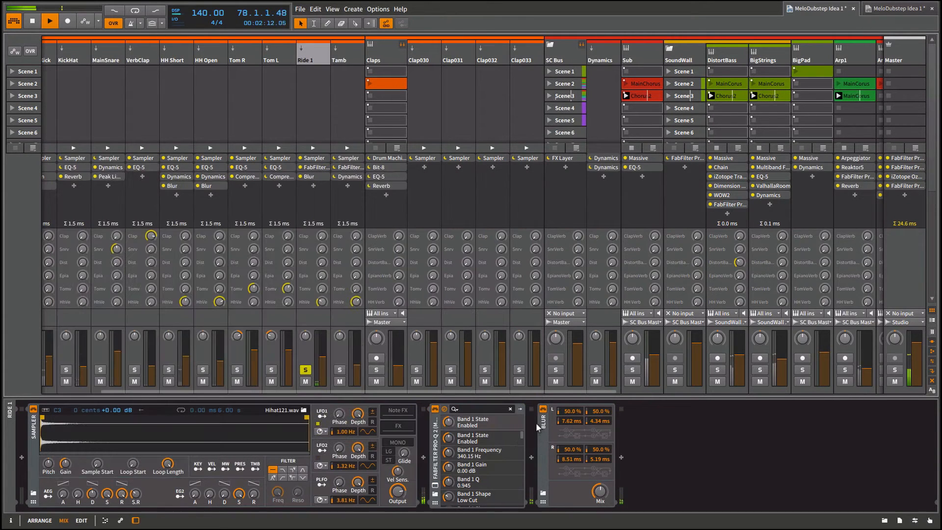
{"action": "left_click", "coordinate": [543, 415]}
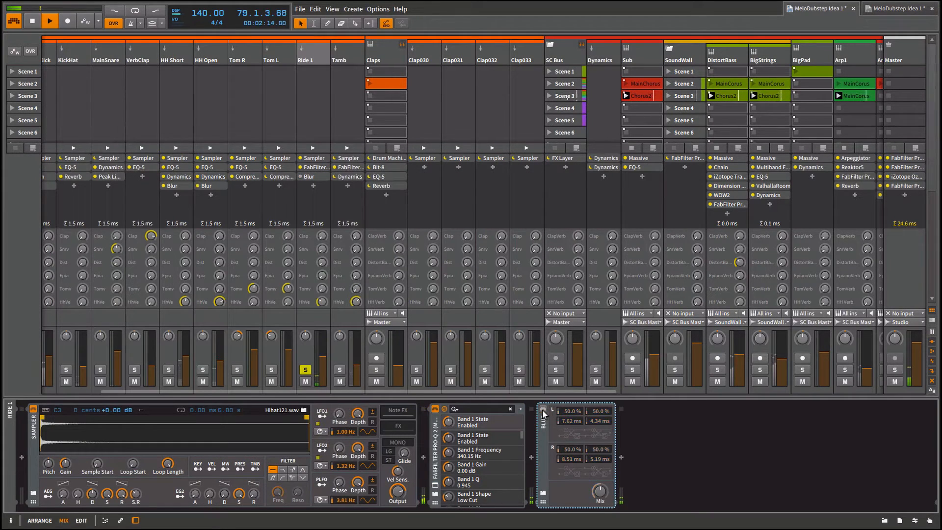
{"action": "left_click", "coordinate": [543, 410]}
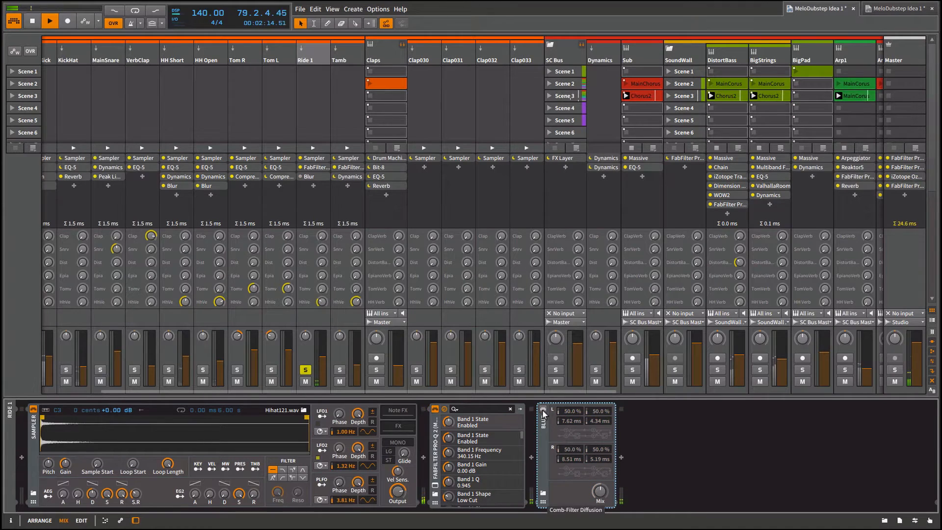
Solo only the Tamb channel and review its device chain and FabFilter Pro-Q 2 curve.
{"action": "left_click", "coordinate": [343, 371]}
{"action": "left_click", "coordinate": [305, 370]}
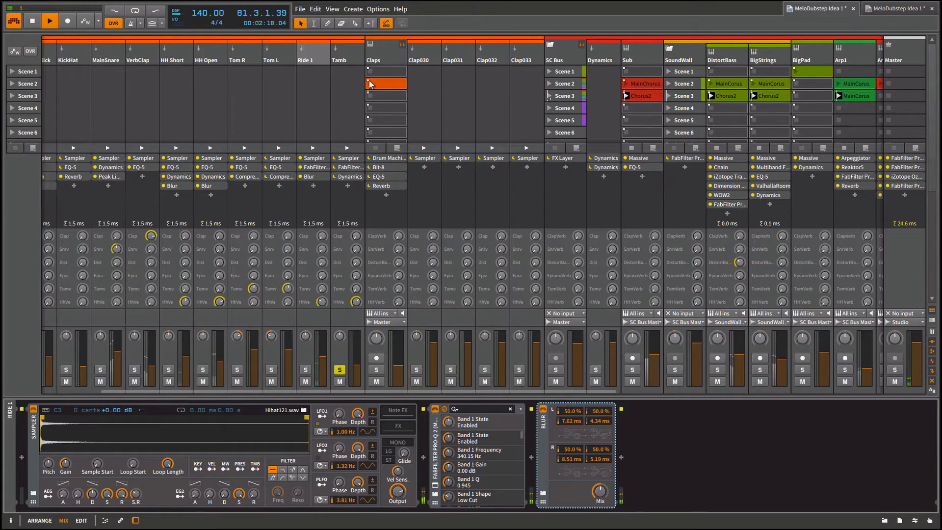
{"action": "left_click", "coordinate": [346, 55]}
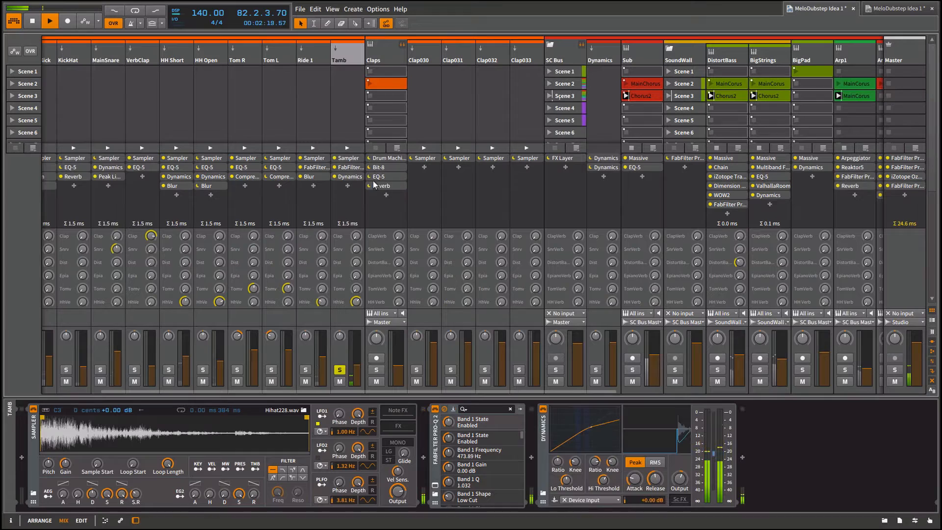
{"action": "left_click", "coordinate": [435, 486]}
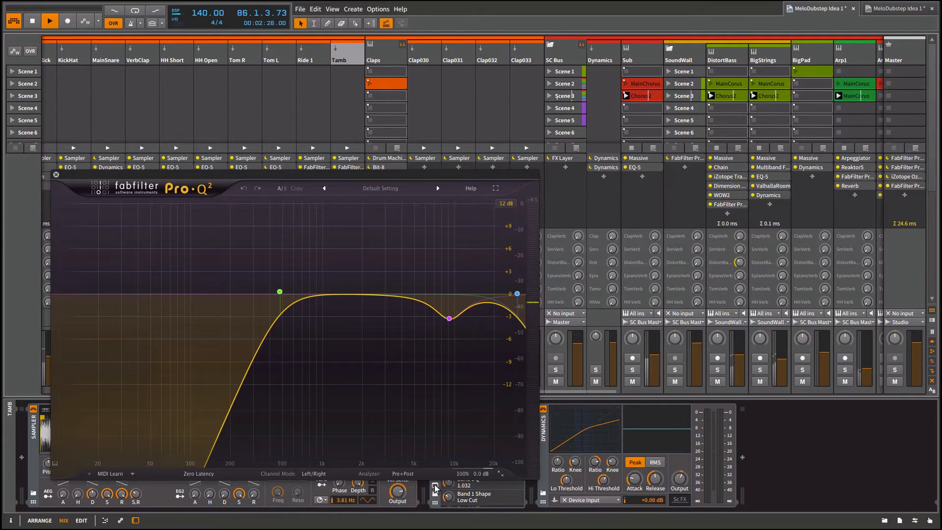
{"action": "left_click", "coordinate": [435, 485]}
Clear the Tamb channel's solo to audition the complete Big Drums track.
{"action": "scroll", "coordinate": [401, 354], "scroll_direction": "left", "scroll_amount": 3}
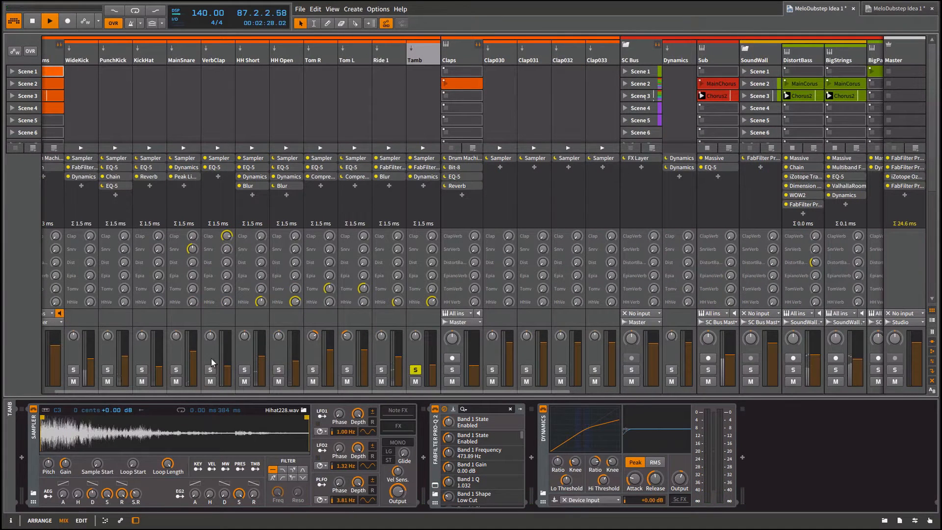
{"action": "scroll", "coordinate": [275, 364], "scroll_direction": "left", "scroll_amount": 1}
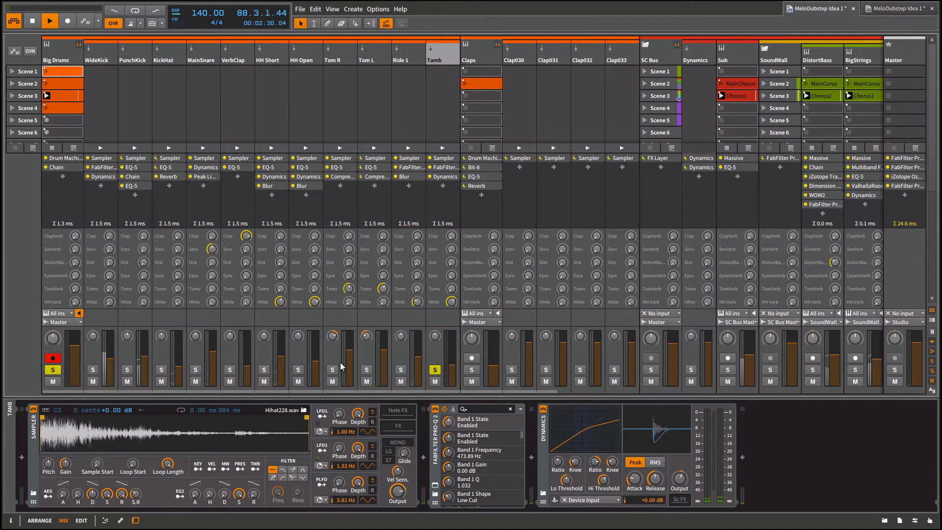
{"action": "left_click", "coordinate": [435, 370]}
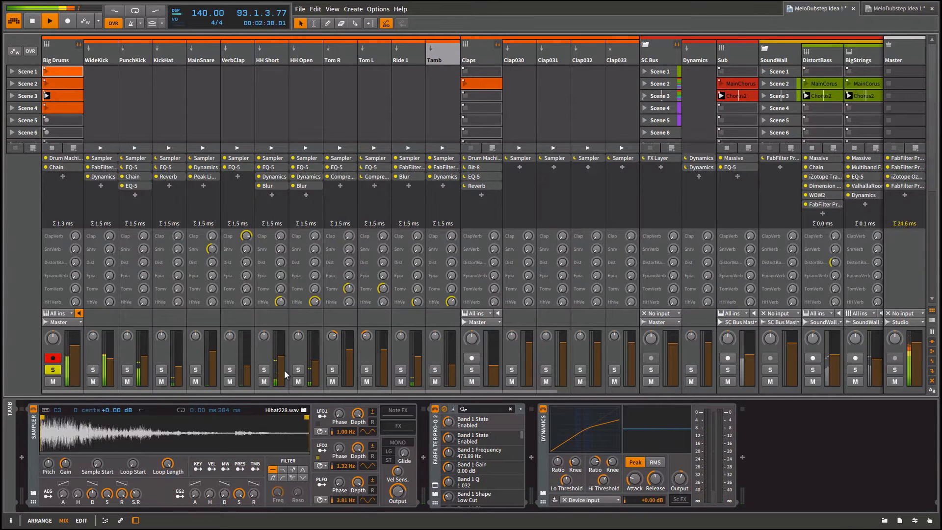
Collapse the Big Drums channels and solo only the Claps track with Scene 2 launched.
{"action": "left_click", "coordinate": [467, 372]}
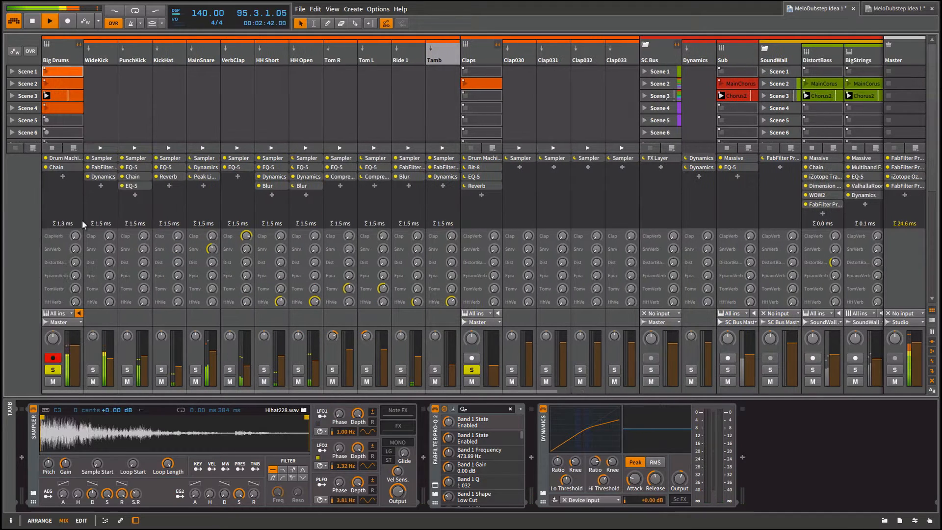
{"action": "left_click", "coordinate": [78, 43]}
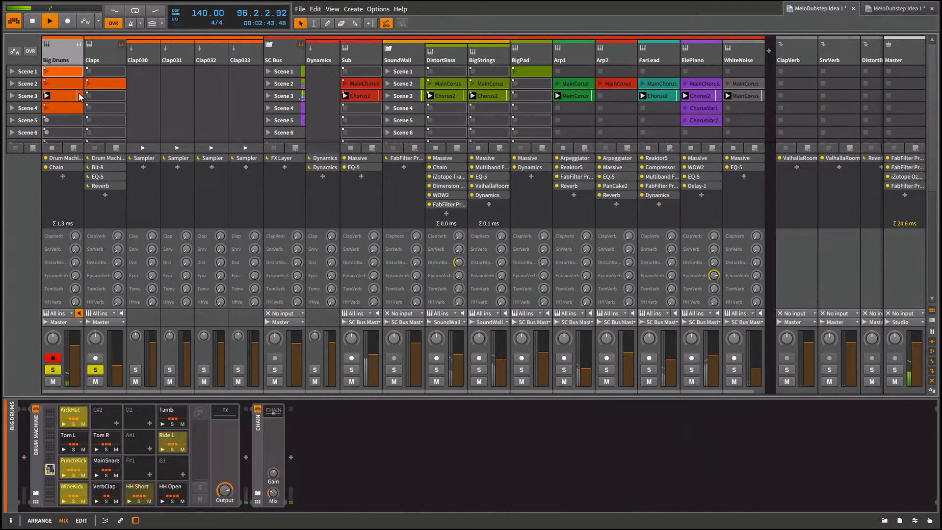
{"action": "left_click", "coordinate": [13, 84]}
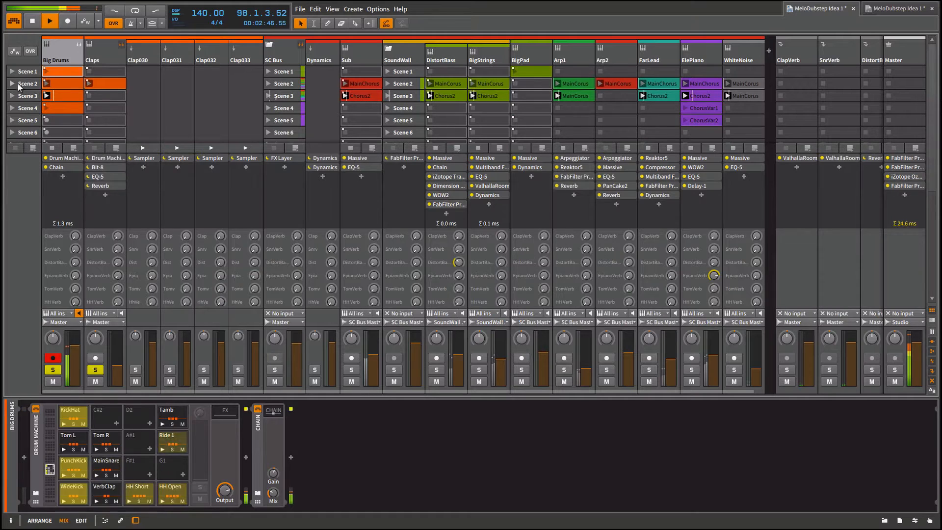
{"action": "left_click", "coordinate": [53, 370]}
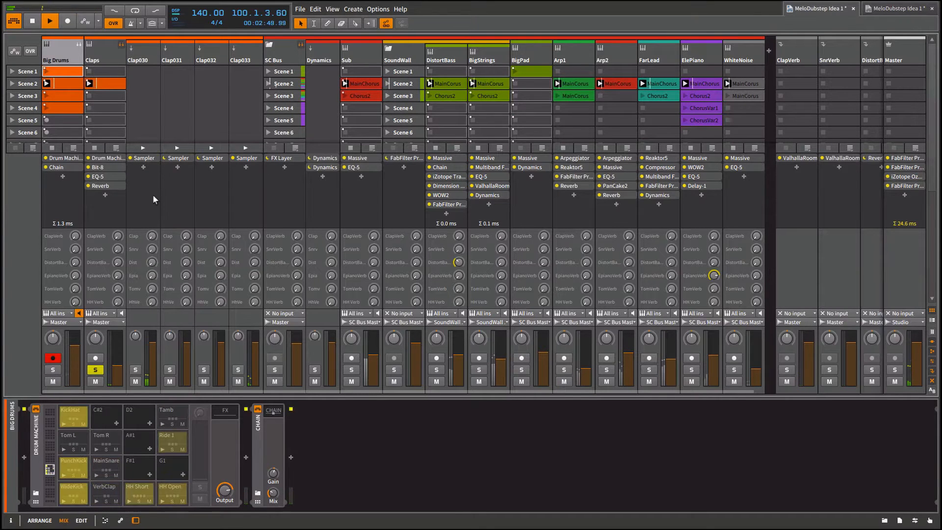
Copy the Claps clip from Scene 2 into Scene 3, and review the Claps devices before collapsing its channels.
{"action": "left_click", "coordinate": [102, 82]}
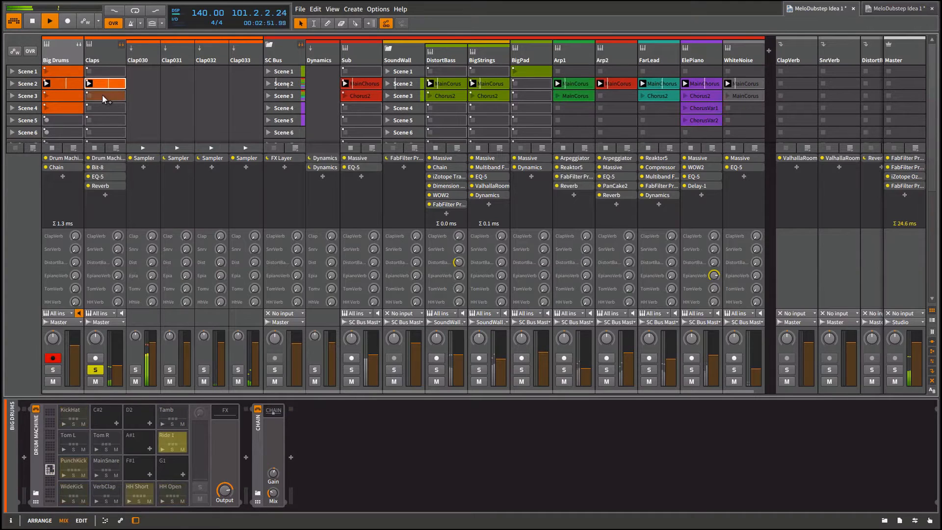
{"action": "left_click", "coordinate": [102, 96]}
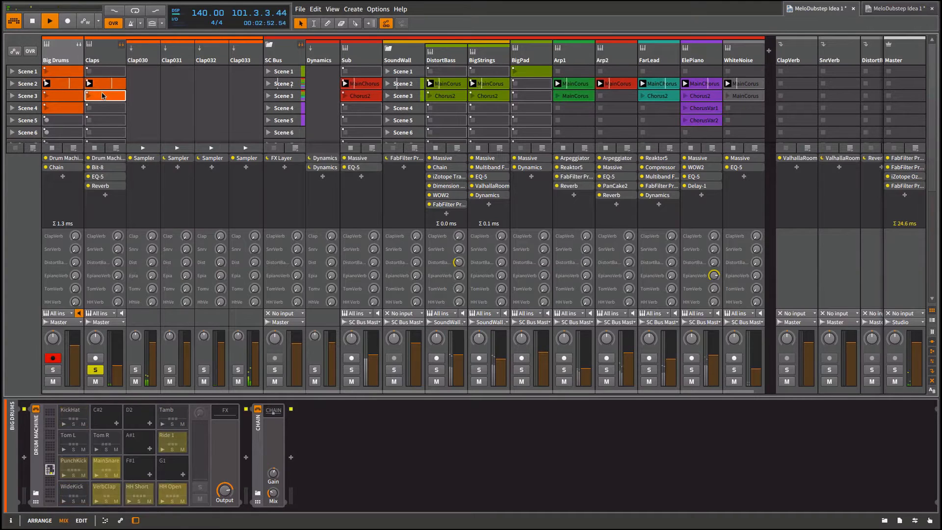
{"action": "left_click", "coordinate": [108, 58]}
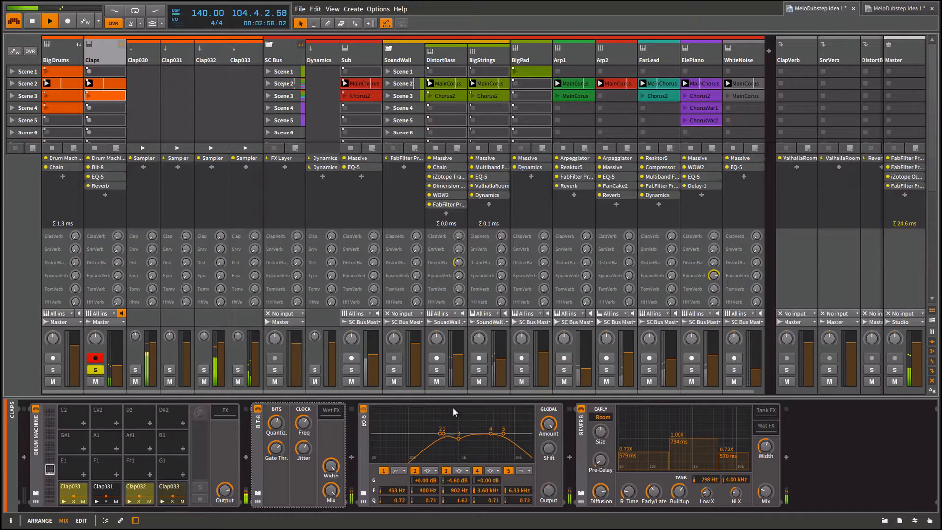
{"action": "left_click", "coordinate": [123, 46]}
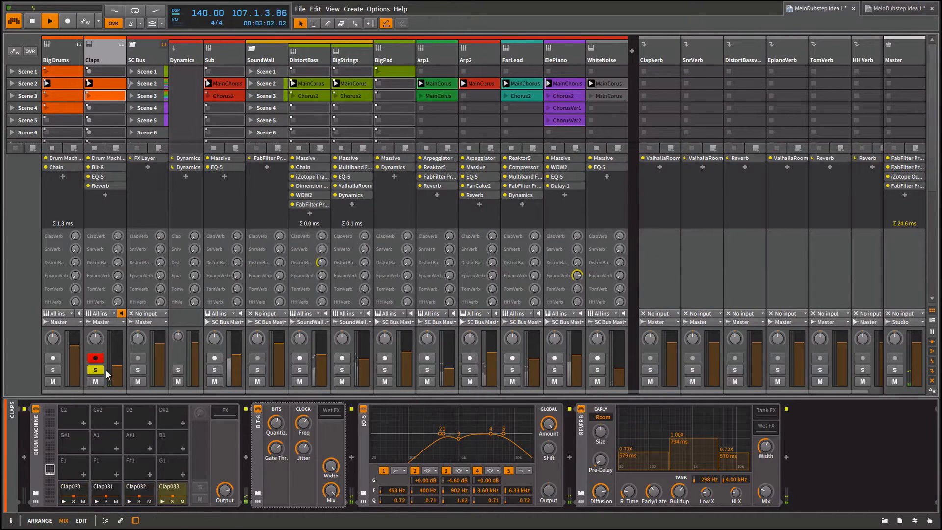
Review the Dynamics devices in the SC Bus FX Layer and solo only the SC Bus track.
{"action": "left_click", "coordinate": [182, 86]}
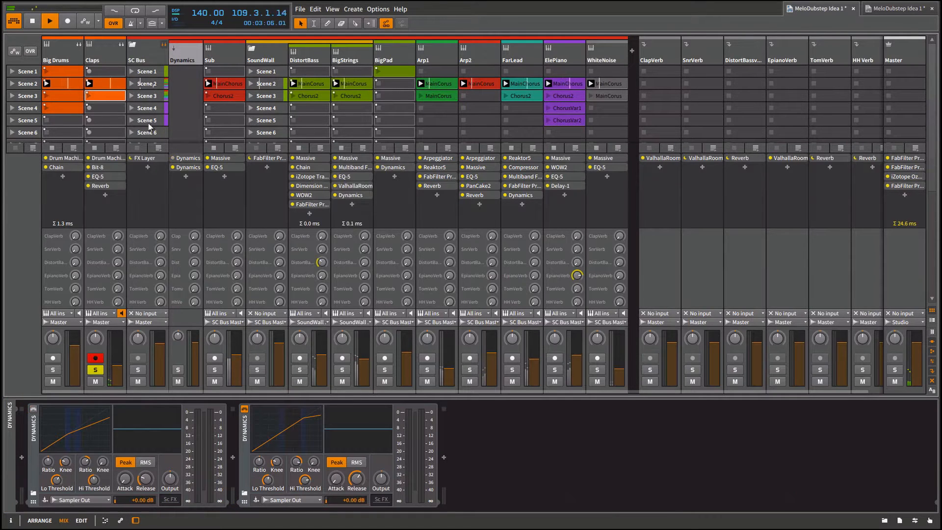
{"action": "left_click", "coordinate": [149, 47]}
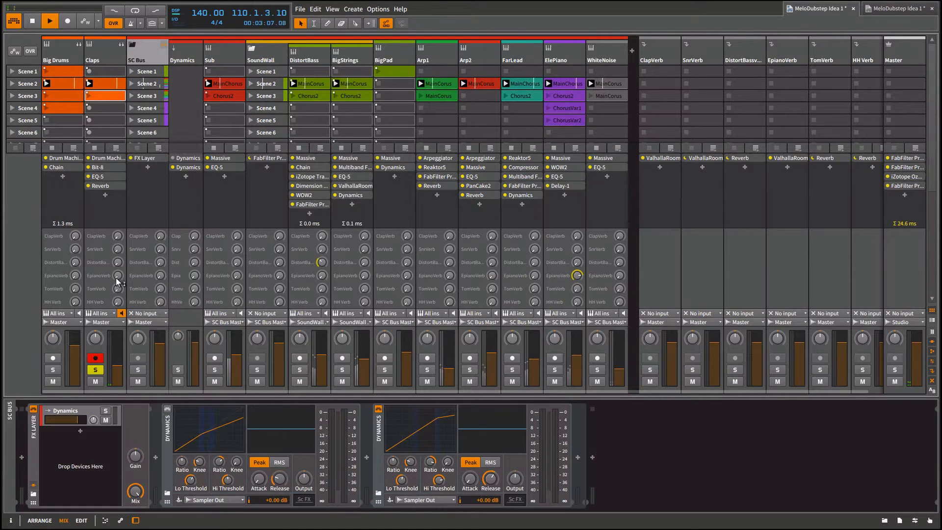
{"action": "left_click", "coordinate": [131, 369]}
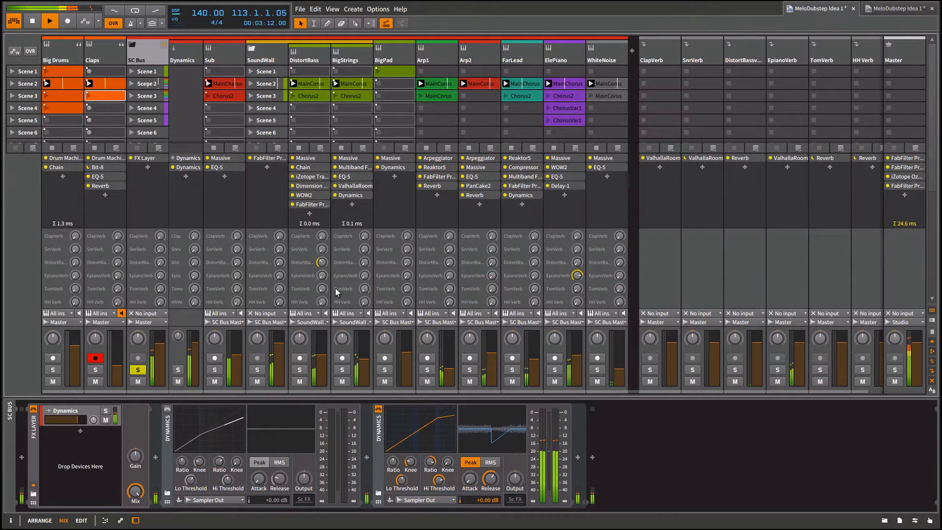
Solo only the Sub track and review its Massive synth, including the 4 Env envelope.
{"action": "left_click", "coordinate": [215, 370], "text": "ctrl"}
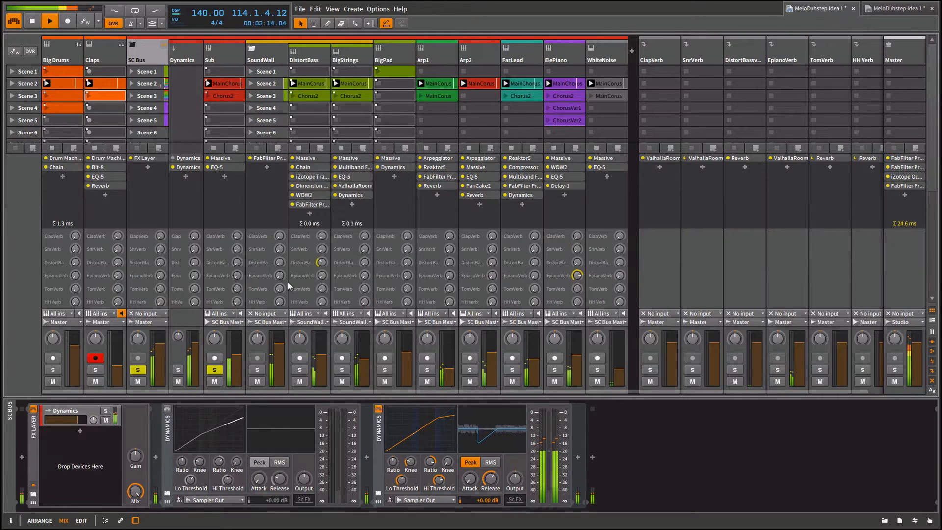
{"action": "left_click", "coordinate": [137, 370]}
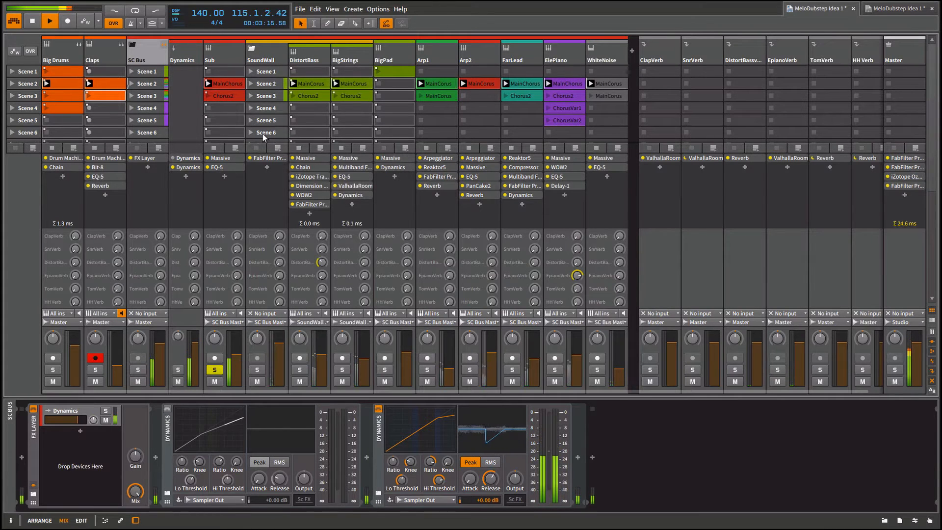
{"action": "left_click", "coordinate": [233, 53]}
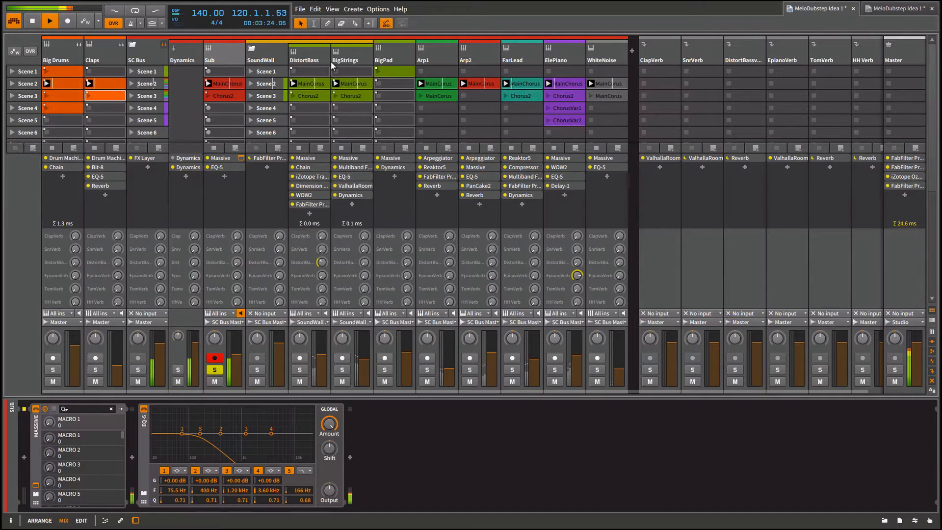
{"action": "left_click_drag", "start_coordinate": [290, 145], "coordinate": [419, 34]}
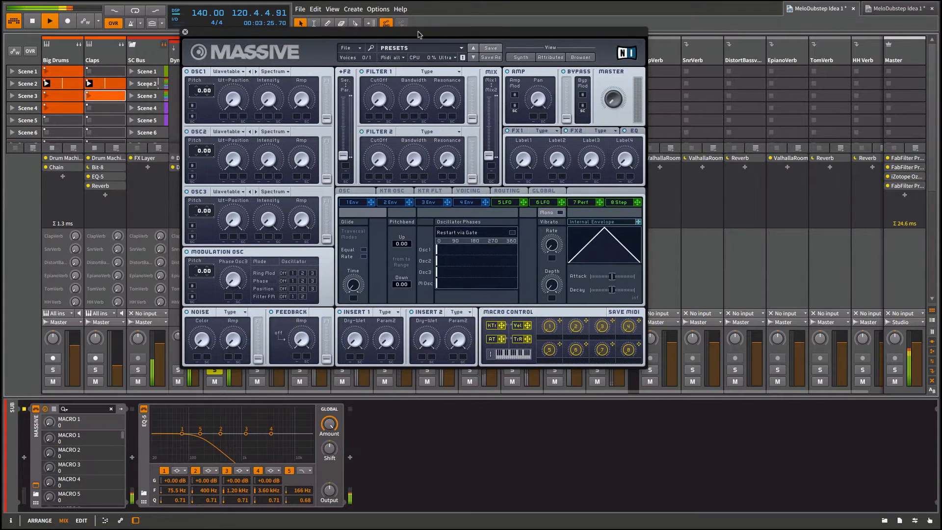
{"action": "left_click", "coordinate": [467, 201]}
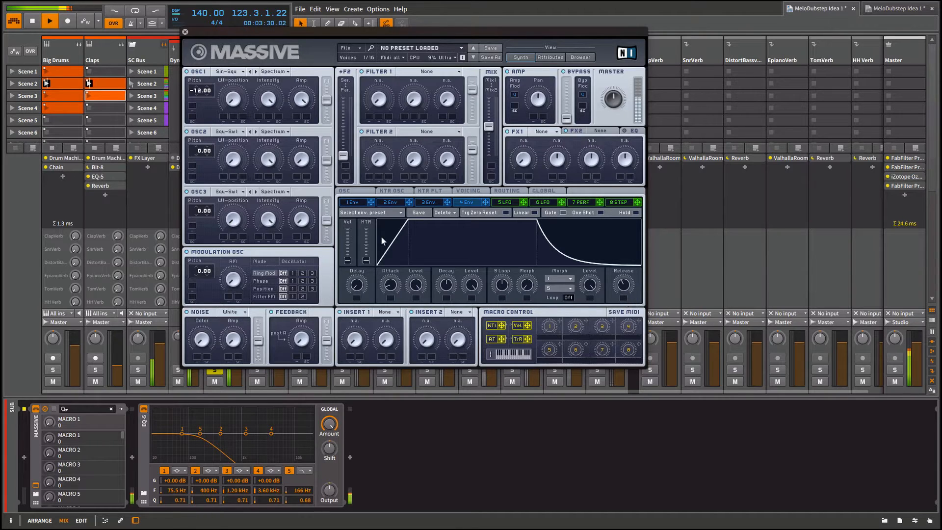
{"action": "left_click", "coordinate": [185, 32]}
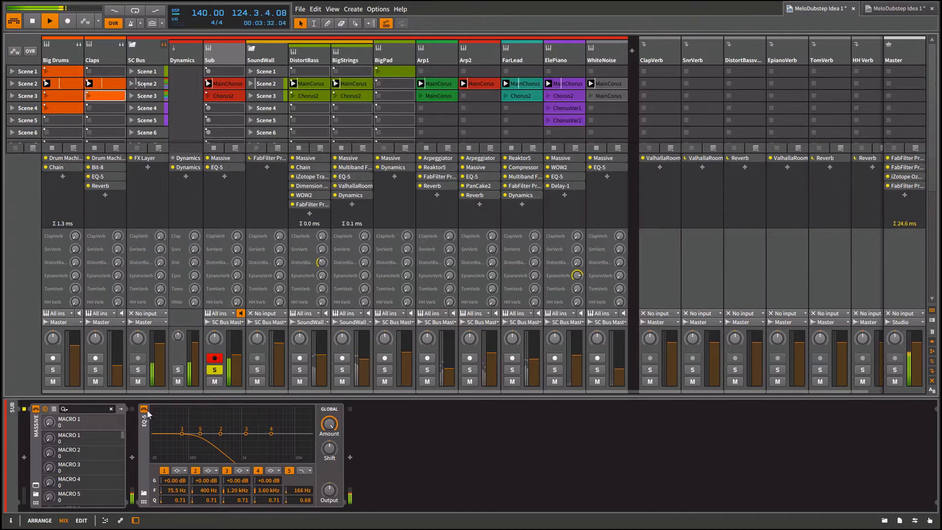
Lower the frequency of band 5 in the Sub track's EQ-5 to about 157 Hz.
{"action": "left_click", "coordinate": [145, 428]}
{"action": "left_click_drag", "start_coordinate": [200, 434], "coordinate": [199, 434]}
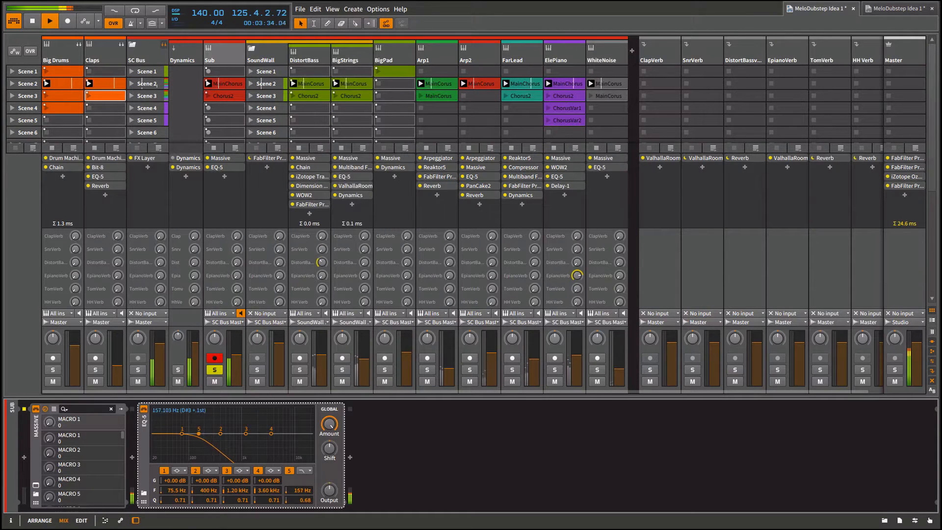
Solo the SoundWall group, switch the solo to DistortBass only, and show the DistortBass device chain.
{"action": "left_click", "coordinate": [255, 369]}
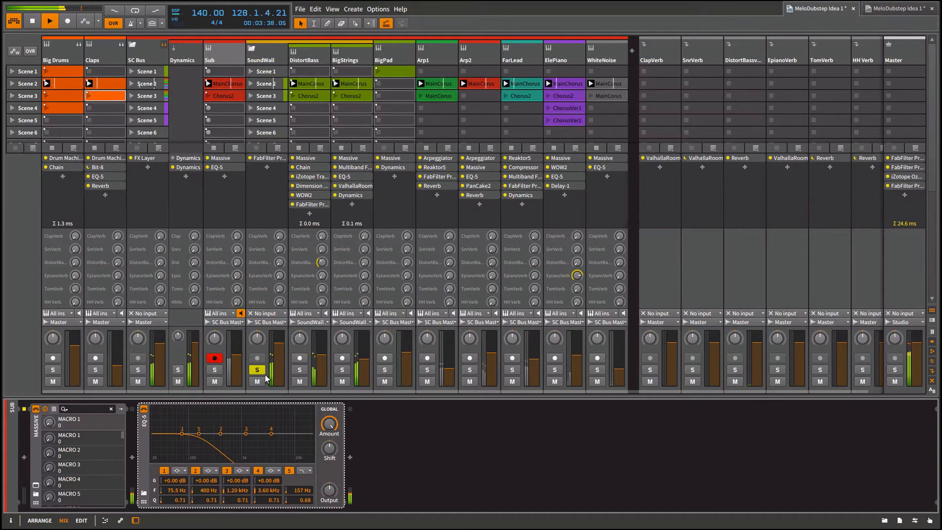
{"action": "left_click", "coordinate": [301, 371]}
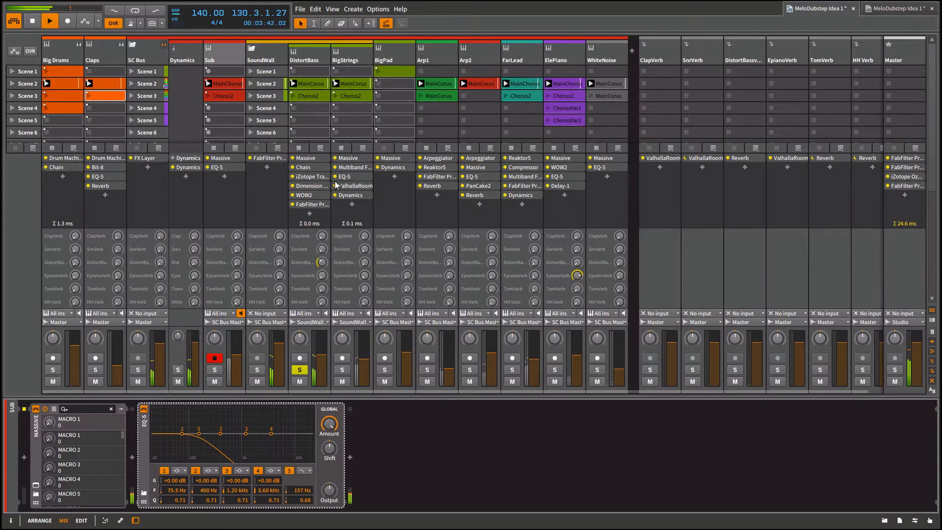
{"action": "left_click", "coordinate": [305, 53]}
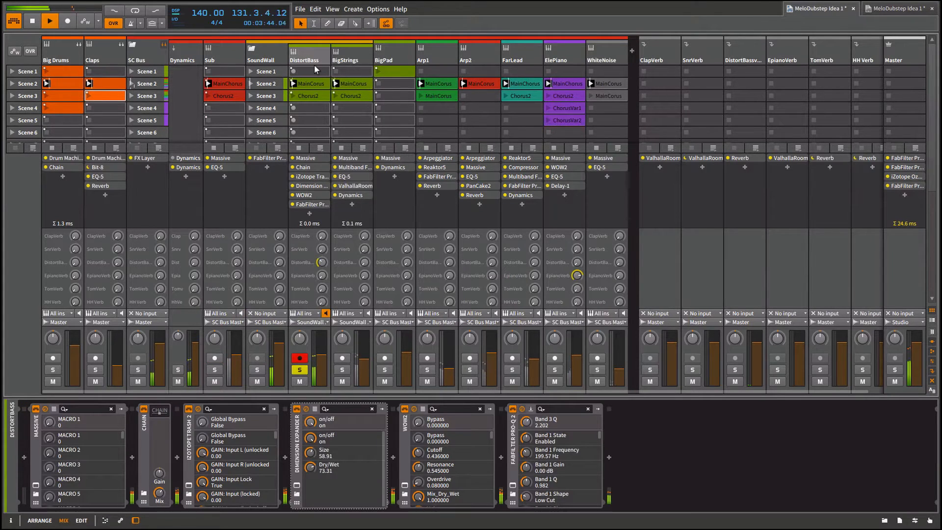
Stop playback and review the oscillators in DistortBass's Massive, including the OSC2 wavetable choices.
{"action": "key", "text": "space"}
{"action": "key", "text": "space"}
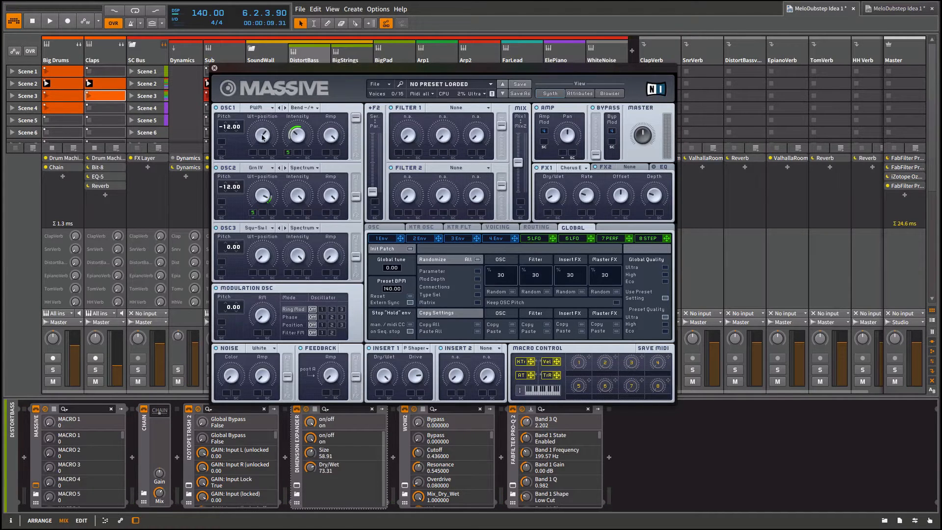
{"action": "left_click", "coordinate": [272, 170]}
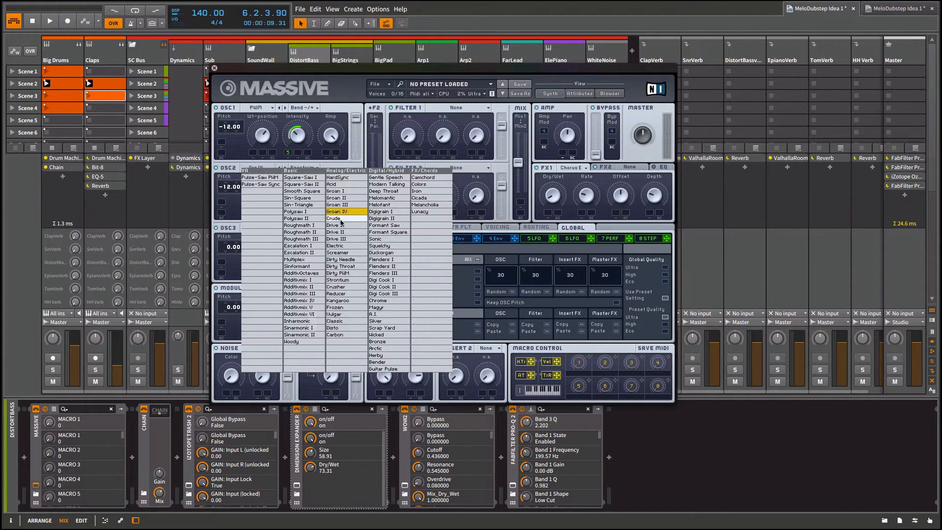
{"action": "left_click", "coordinate": [249, 168]}
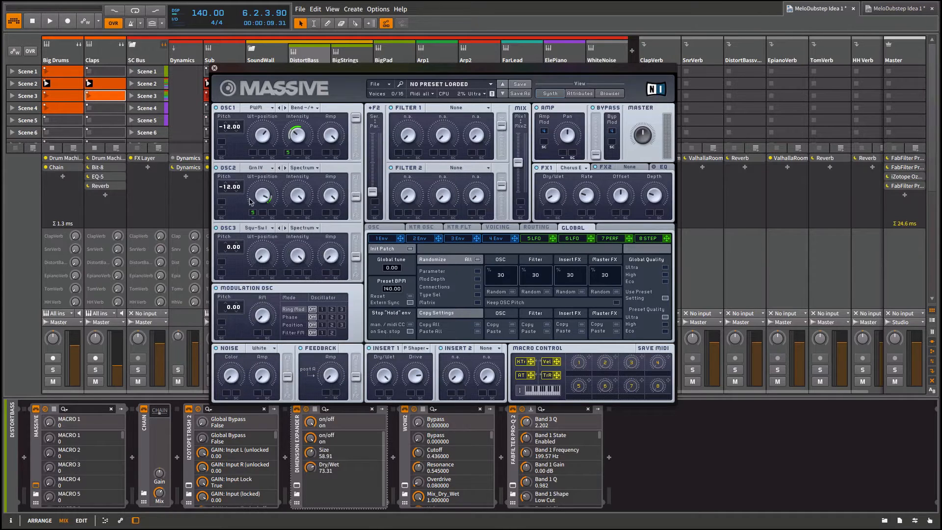
Review the 5 LFO, the FX1 effect choices and the FX2 settings in DistortBass's Massive, and close the synth window.
{"action": "left_click", "coordinate": [530, 239]}
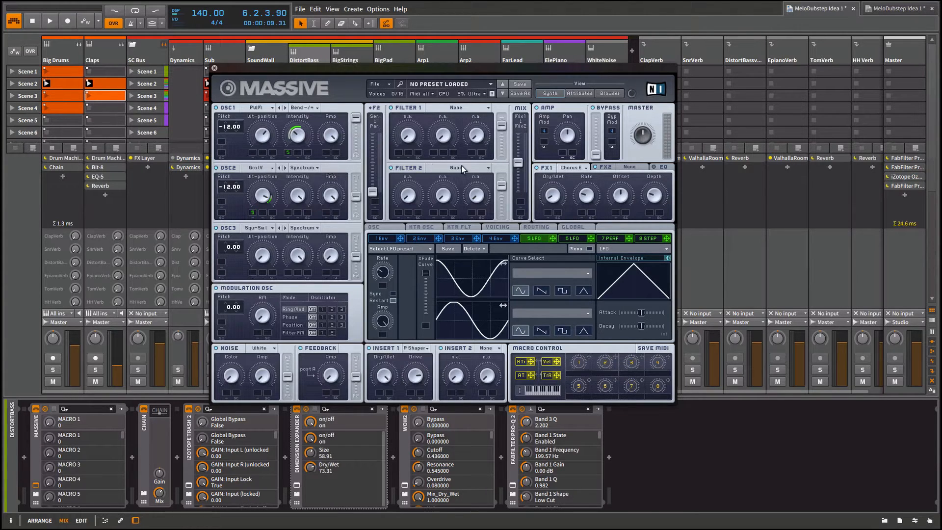
{"action": "left_click", "coordinate": [569, 167]}
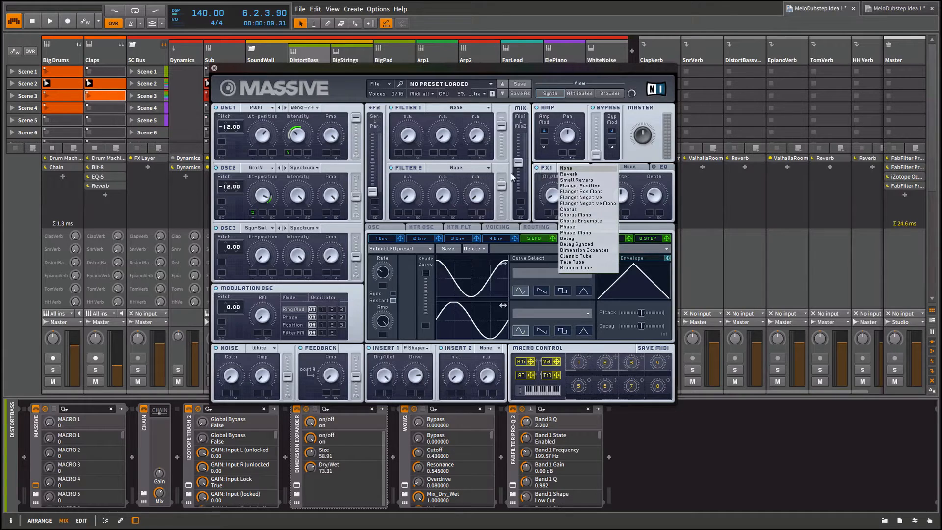
{"action": "left_click", "coordinate": [528, 176]}
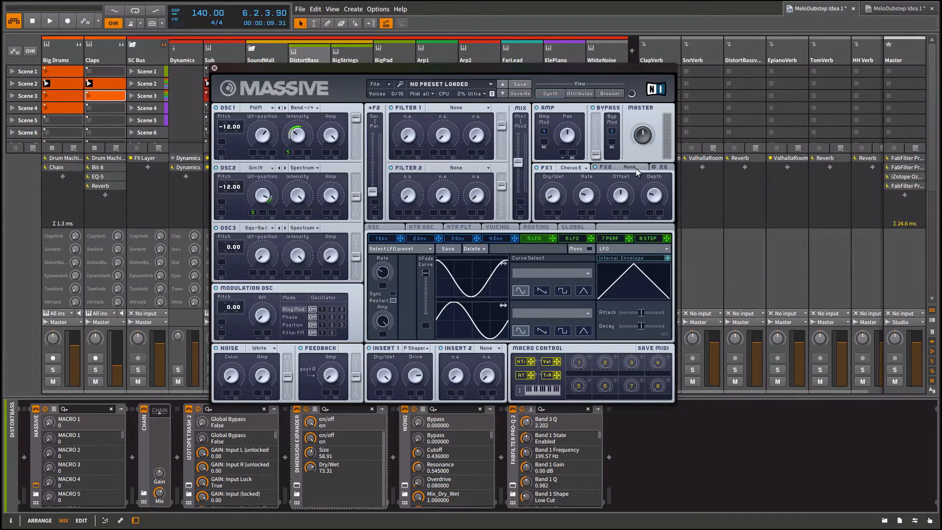
{"action": "left_click", "coordinate": [627, 166]}
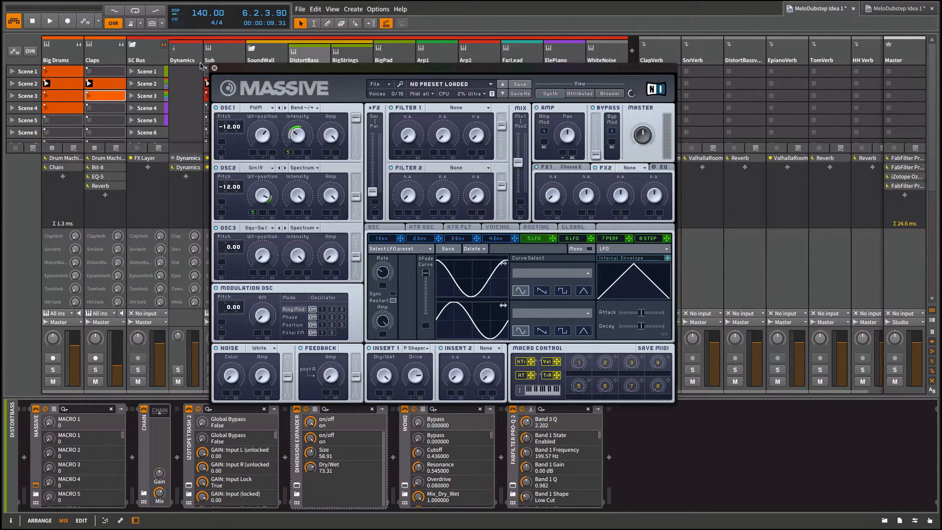
{"action": "left_click", "coordinate": [215, 67]}
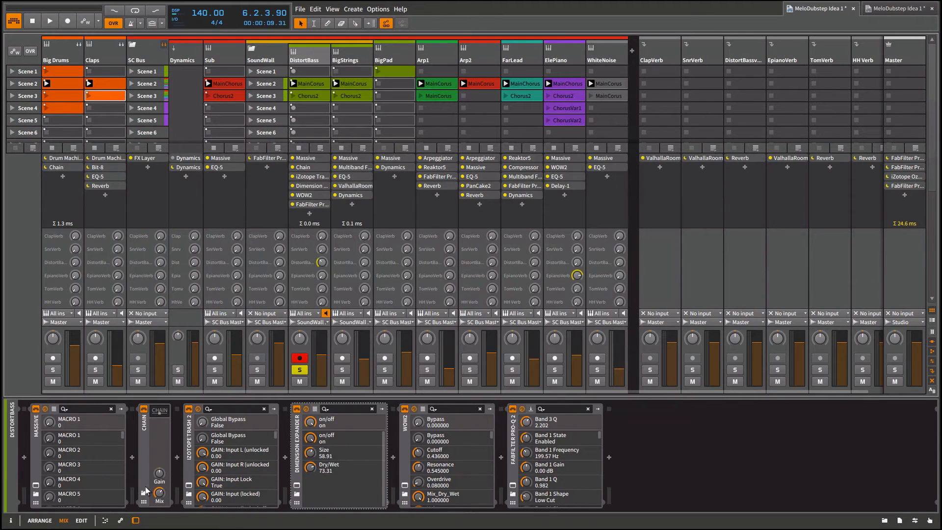
Expand the Chain device on DistortBass to review its OTT compressor, then collapse the chain and close OTT.
{"action": "left_click", "coordinate": [165, 410]}
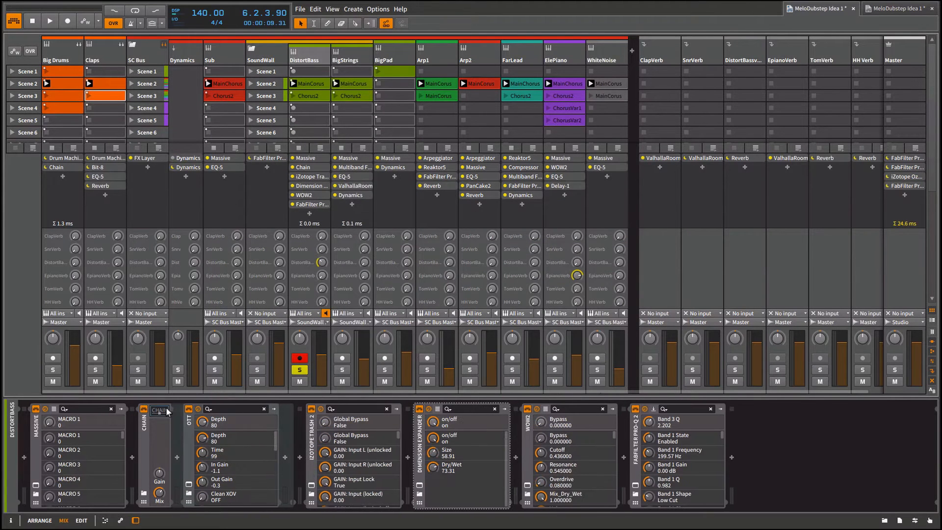
{"action": "left_click", "coordinate": [189, 486]}
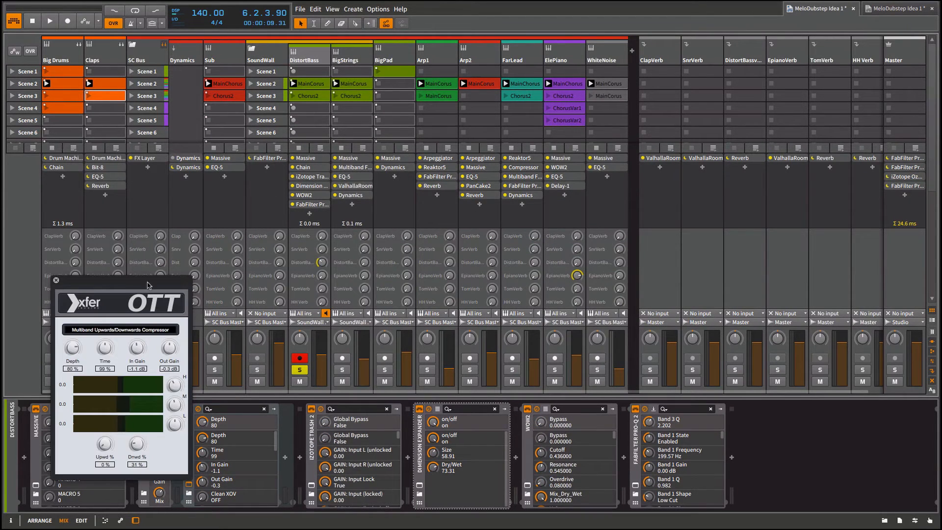
{"action": "left_click_drag", "start_coordinate": [147, 285], "coordinate": [530, 80]}
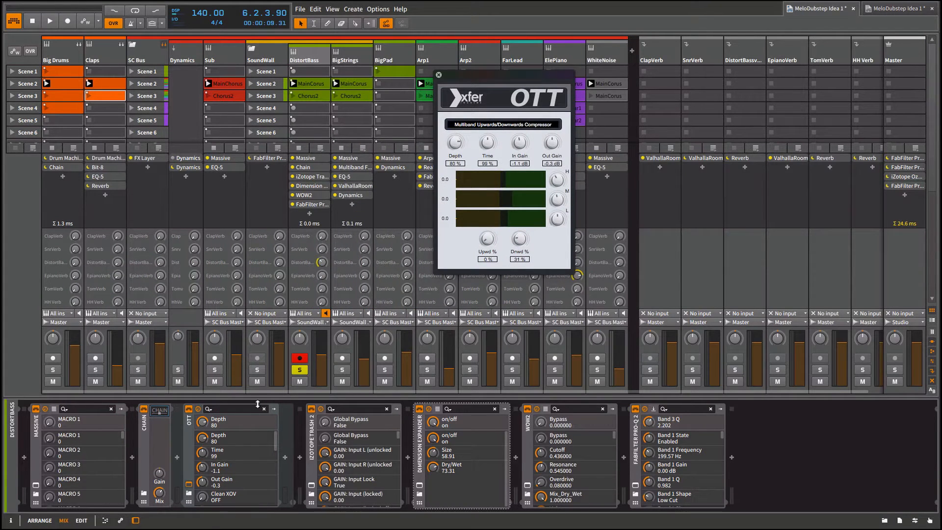
{"action": "left_click", "coordinate": [143, 429]}
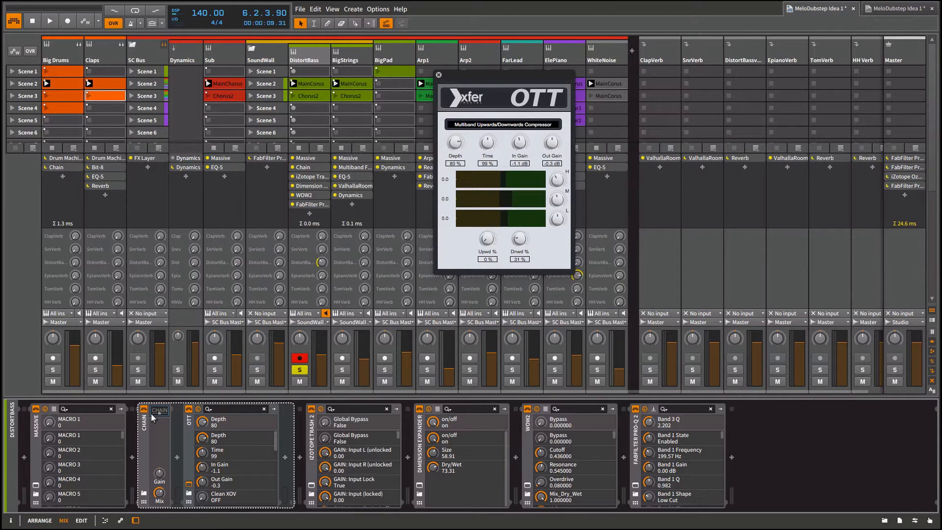
{"action": "left_click", "coordinate": [155, 410]}
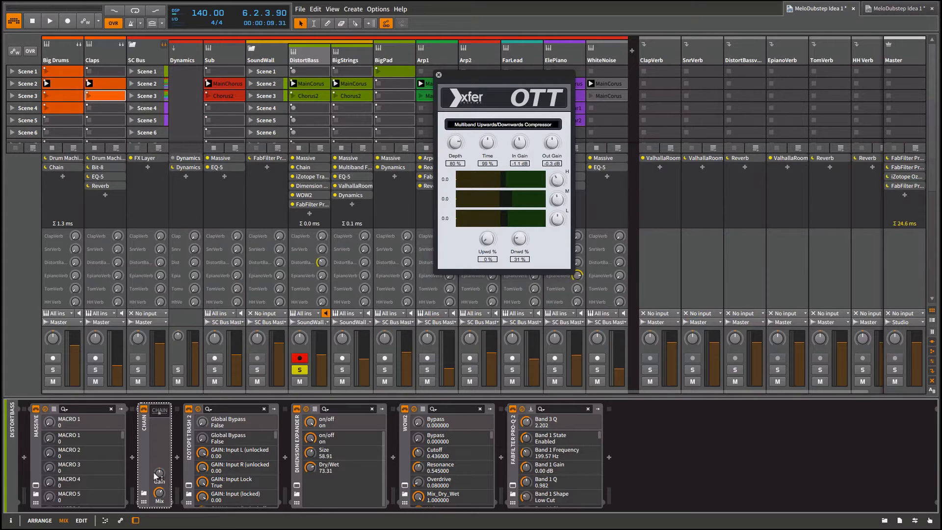
{"action": "left_click_drag", "start_coordinate": [479, 83], "coordinate": [431, 86]}
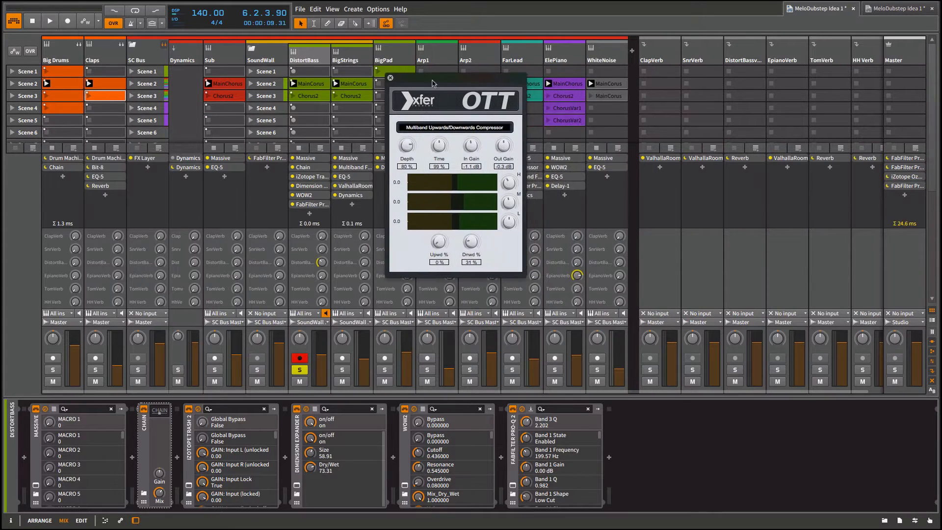
{"action": "left_click", "coordinate": [391, 78]}
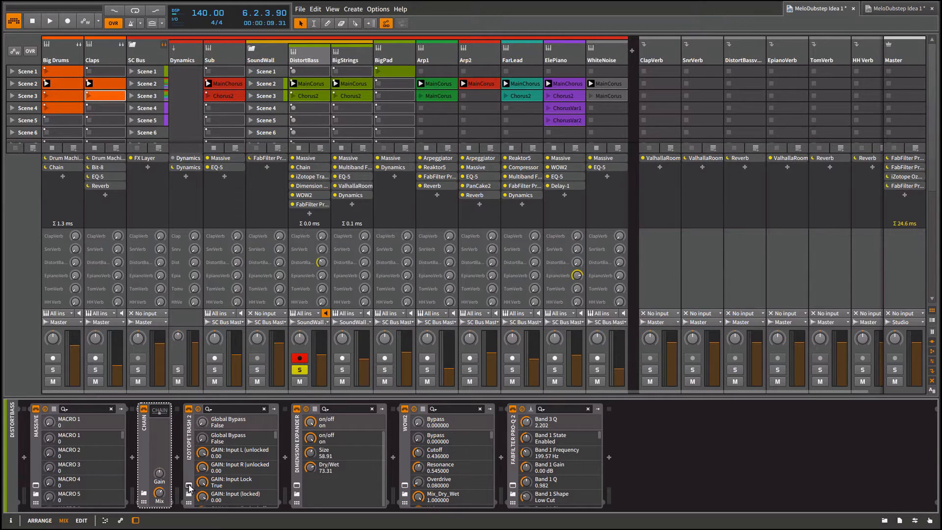
Review DistortBass's iZotope Trash 2 distortion during playback with its preset manager dismissed, and close the plugin.
{"action": "left_click", "coordinate": [189, 486]}
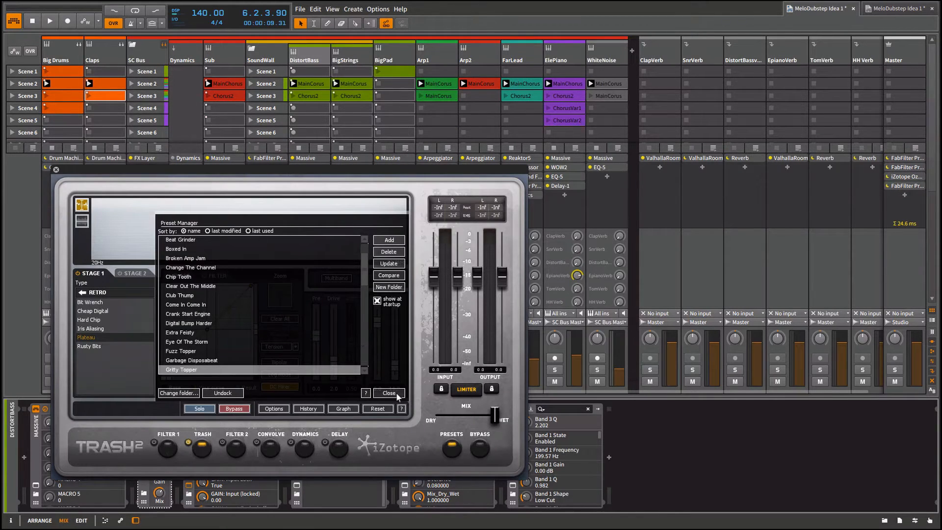
{"action": "left_click", "coordinate": [388, 394]}
{"action": "key", "text": "space"}
{"action": "left_click_drag", "start_coordinate": [368, 169], "coordinate": [514, 54]}
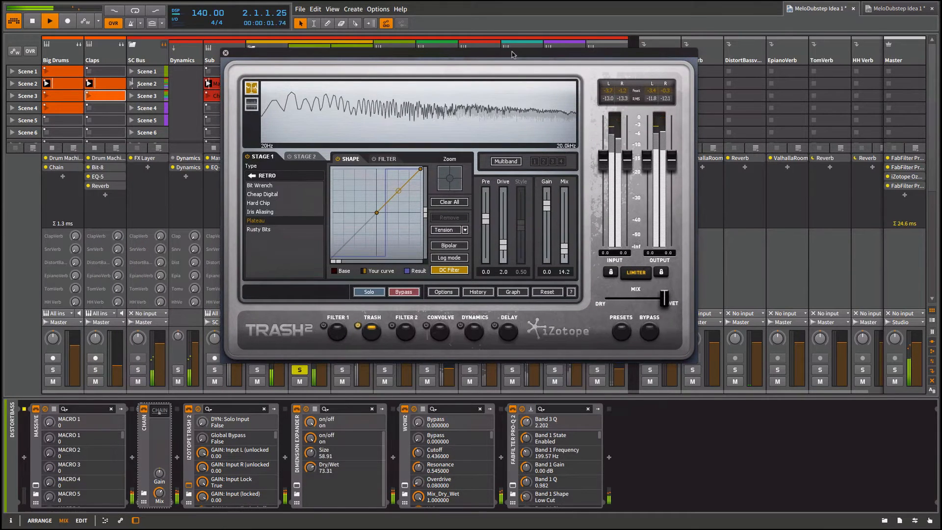
{"action": "left_click", "coordinate": [225, 53]}
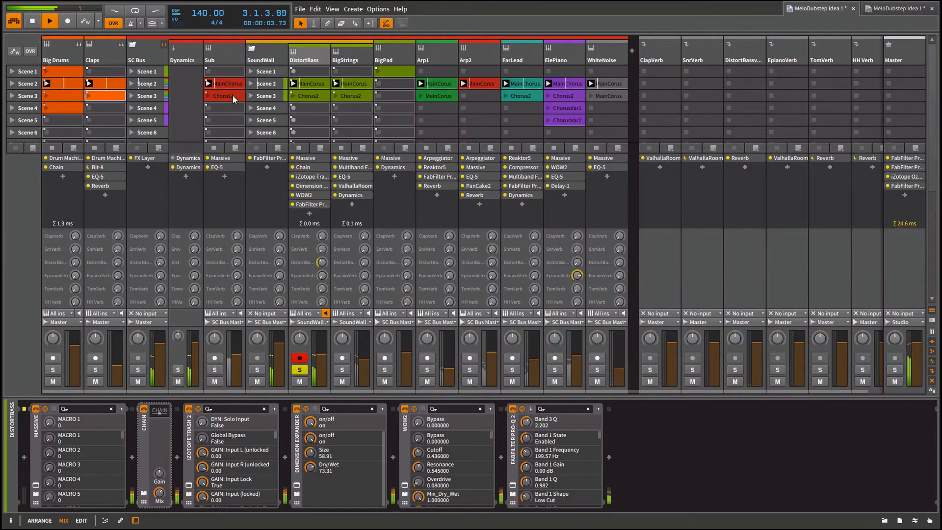
View the Dimension Expander's Dry/Wet and Size controls on DistortBass and close the plugin.
{"action": "left_click", "coordinate": [297, 486]}
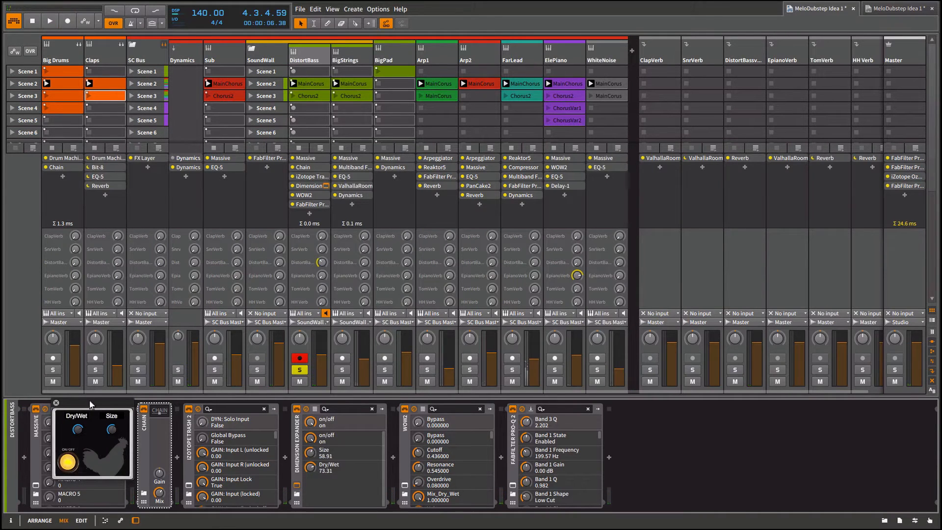
{"action": "left_click_drag", "start_coordinate": [87, 404], "coordinate": [214, 290]}
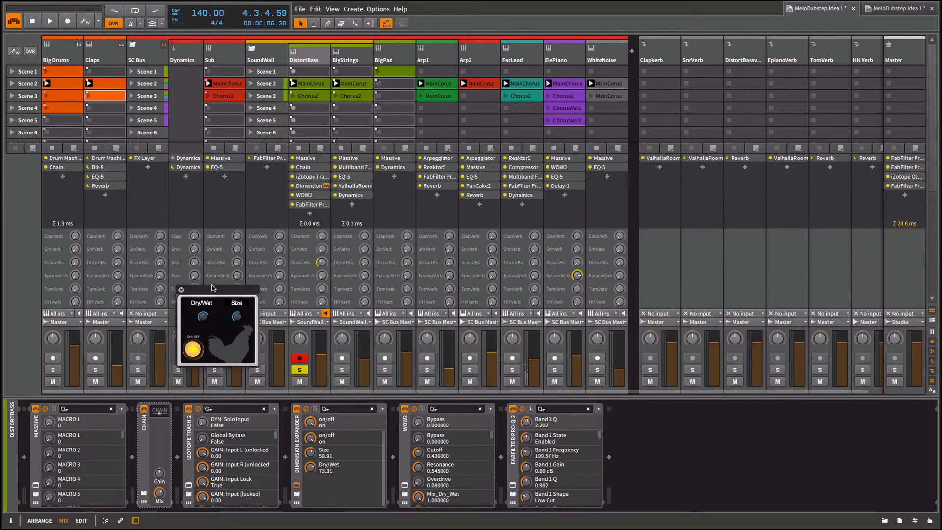
{"action": "left_click", "coordinate": [184, 289]}
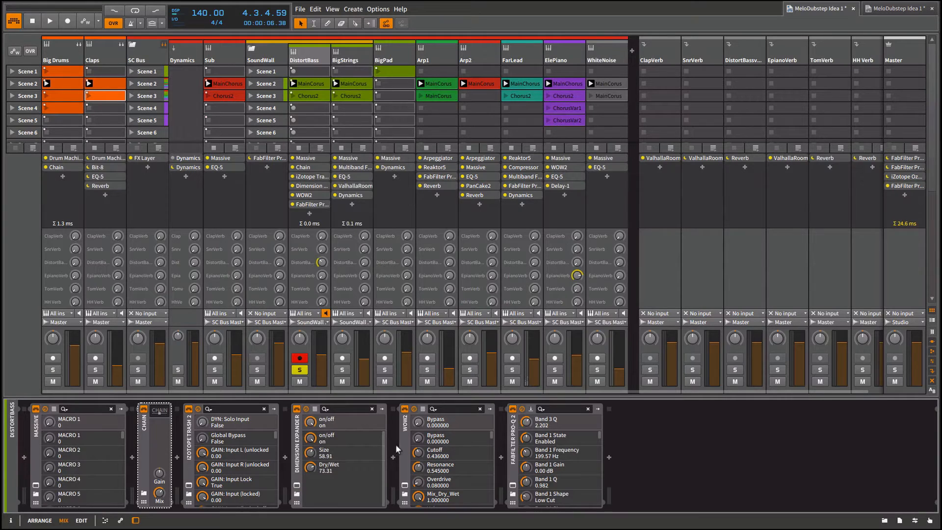
Review the WOW2 filter on DistortBass during playback and close its window.
{"action": "left_click", "coordinate": [408, 450]}
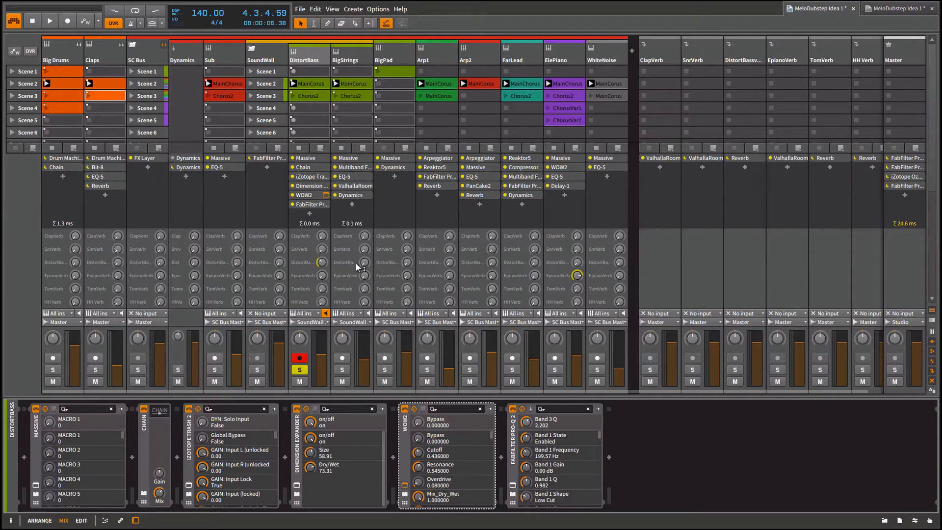
{"action": "left_click_drag", "start_coordinate": [220, 203], "coordinate": [351, 82]}
{"action": "key", "text": "space"}
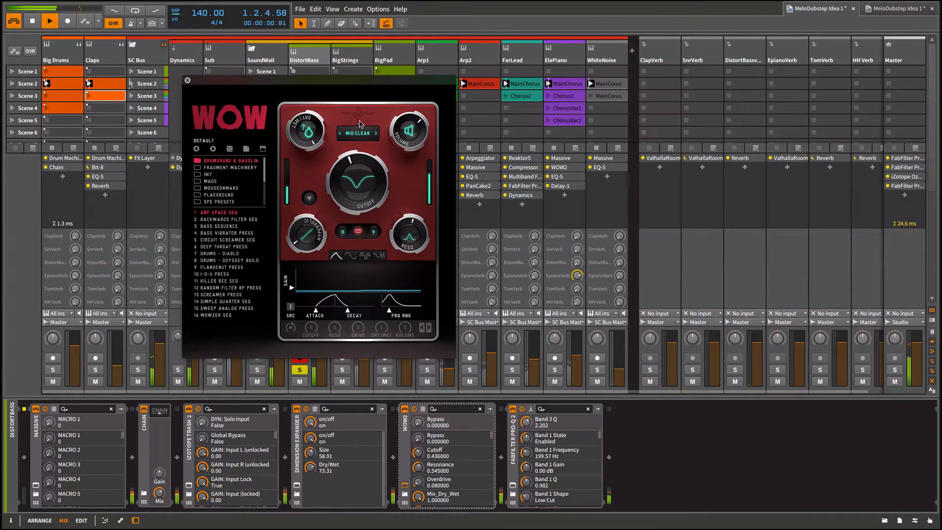
{"action": "left_click", "coordinate": [187, 80]}
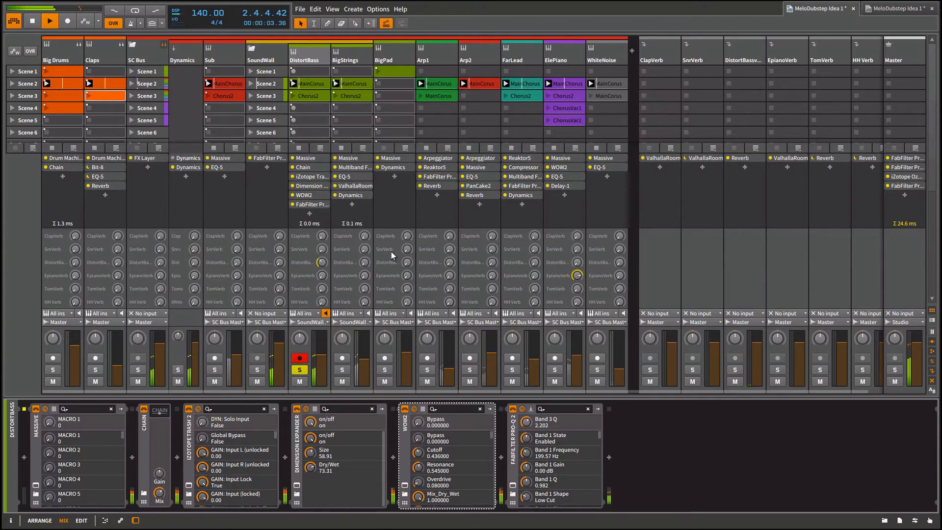
Inspect the FabFilter Pro-Q 2 curve on DistortBass and close the equalizer.
{"action": "left_click", "coordinate": [512, 486]}
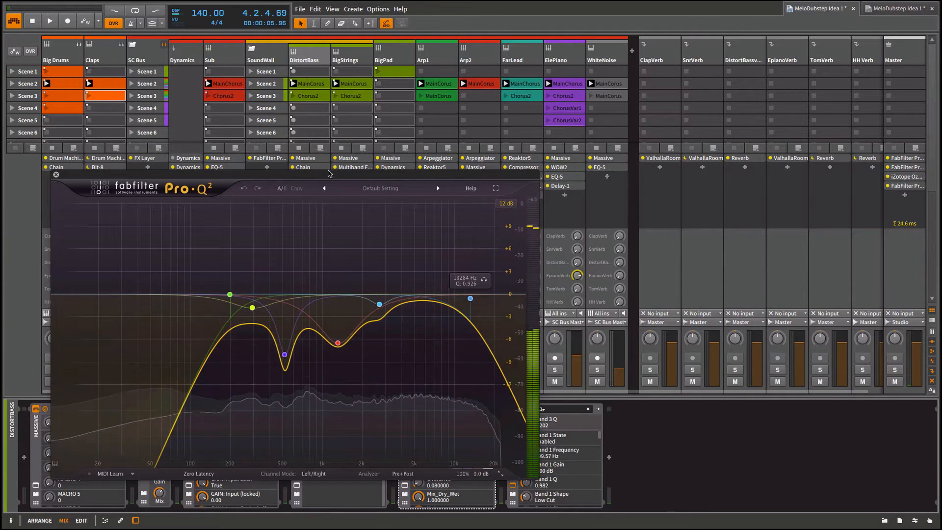
{"action": "left_click_drag", "start_coordinate": [327, 171], "coordinate": [448, 78]}
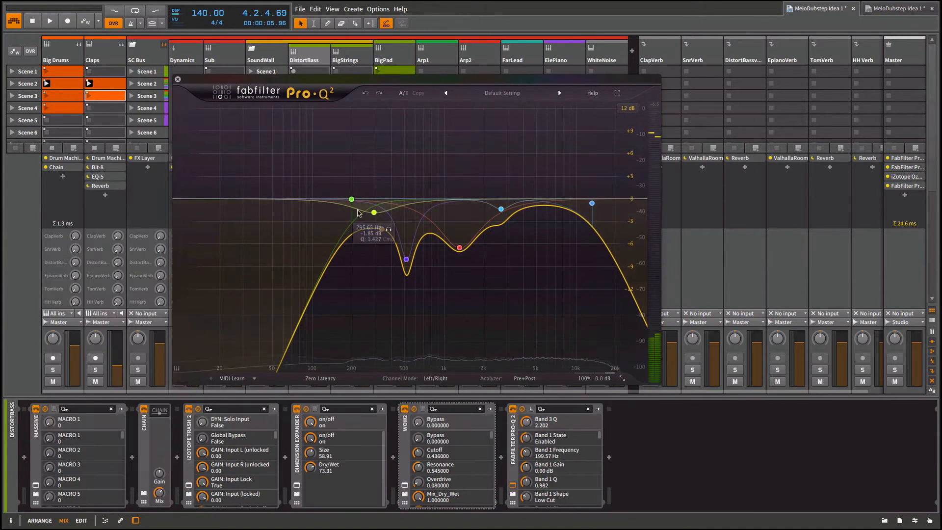
{"action": "left_click", "coordinate": [177, 80]}
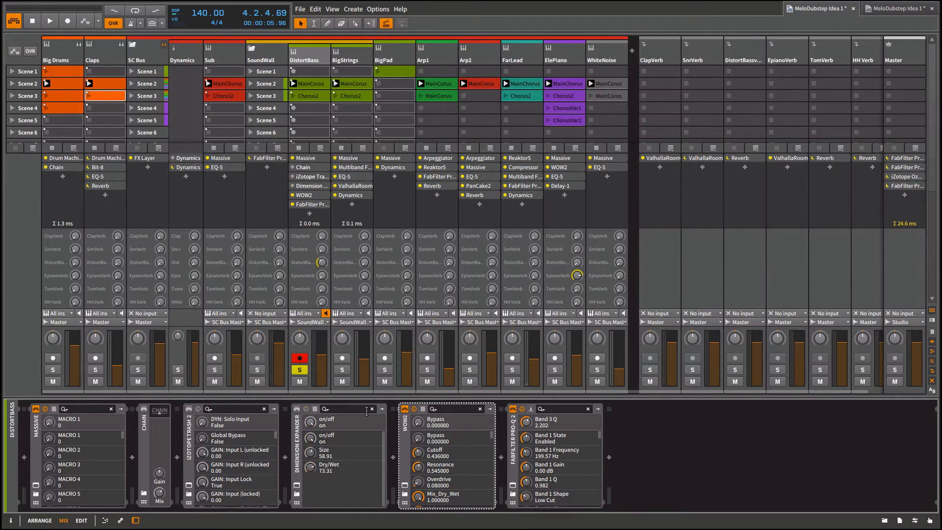
Play DistortBass with its effects bypassed, re-enable Trash 2, Dimension Expander, WOW2 and Pro-Q 2 during playback, and stop.
{"action": "key", "text": "space"}
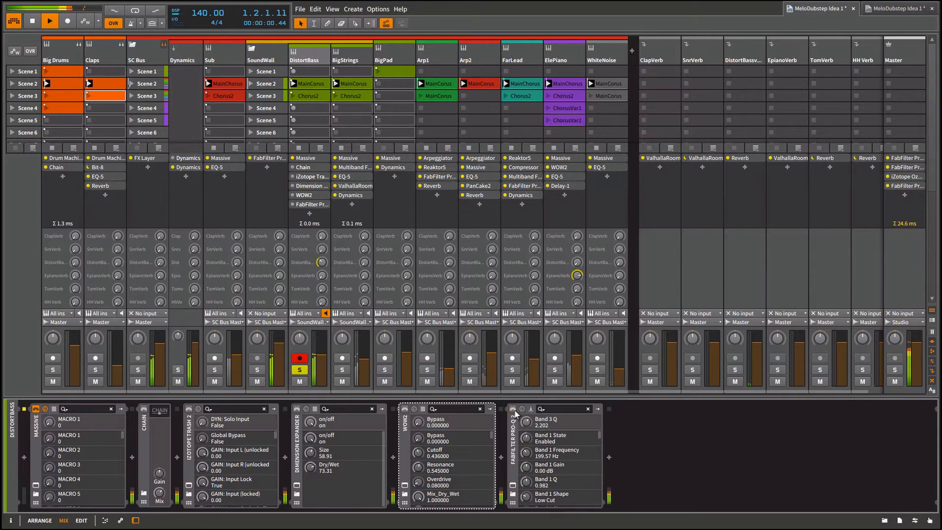
{"action": "left_click", "coordinate": [188, 410]}
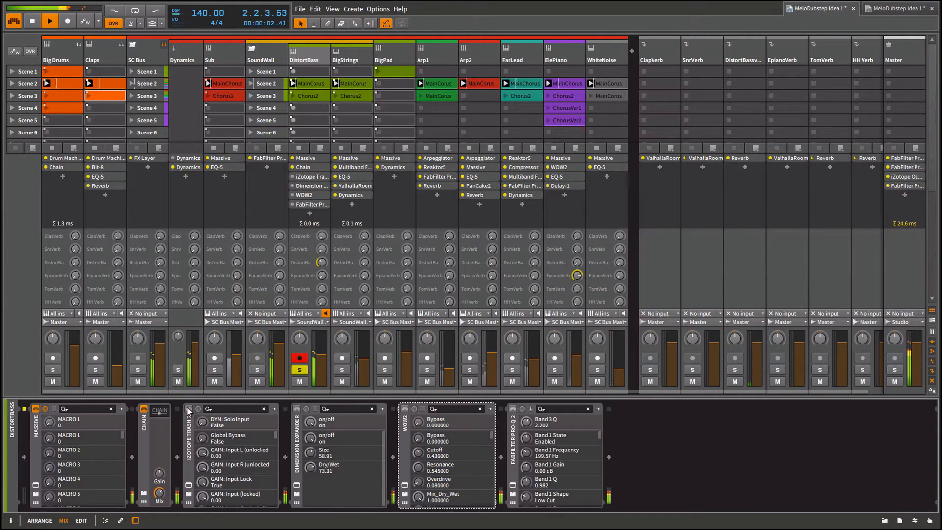
{"action": "left_click", "coordinate": [298, 408]}
{"action": "left_click", "coordinate": [404, 409]}
{"action": "left_click", "coordinate": [513, 409]}
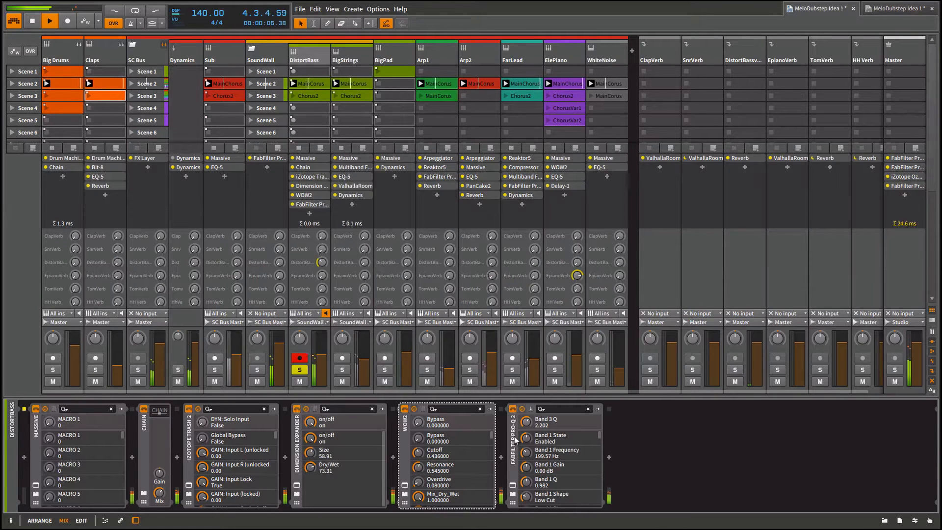
{"action": "key", "text": "space"}
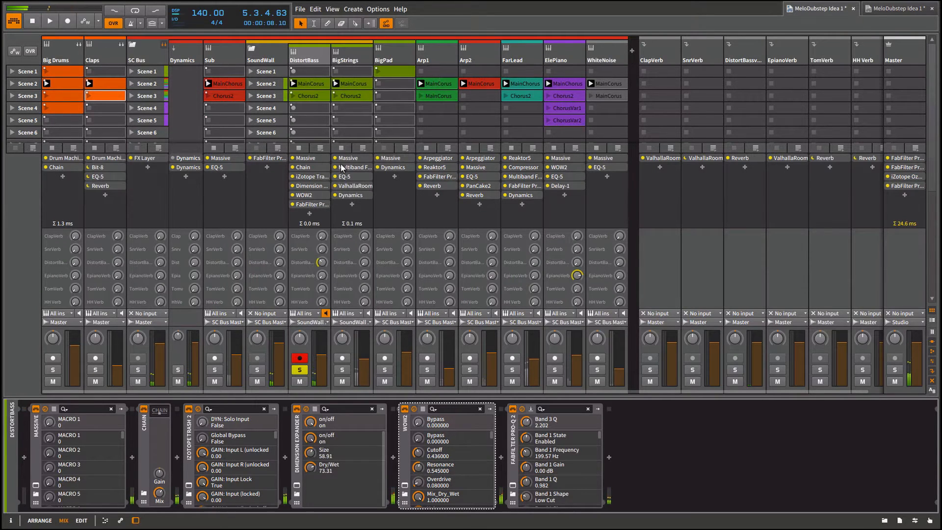
Switch the solo from DistortBass to BigStrings, start playback and show the BigStrings device chain.
{"action": "left_click", "coordinate": [300, 371]}
{"action": "key", "text": "space"}
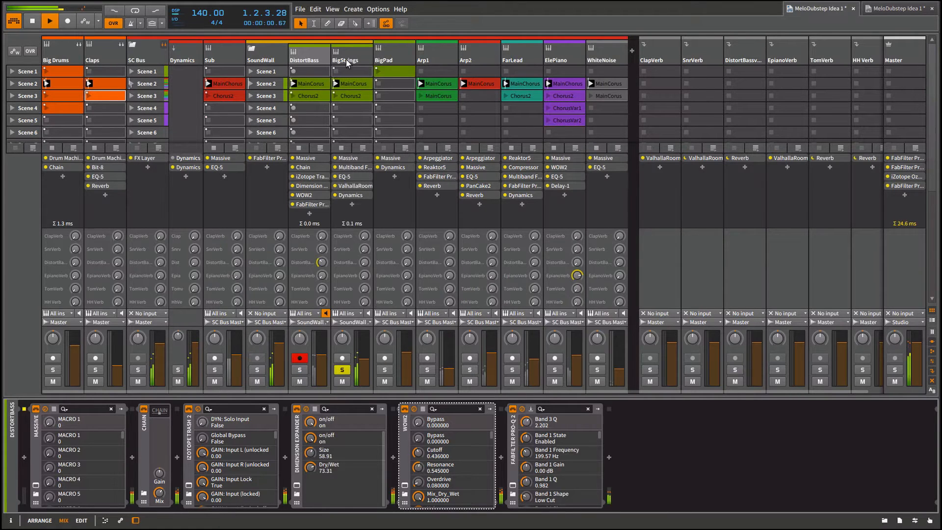
{"action": "left_click", "coordinate": [346, 60]}
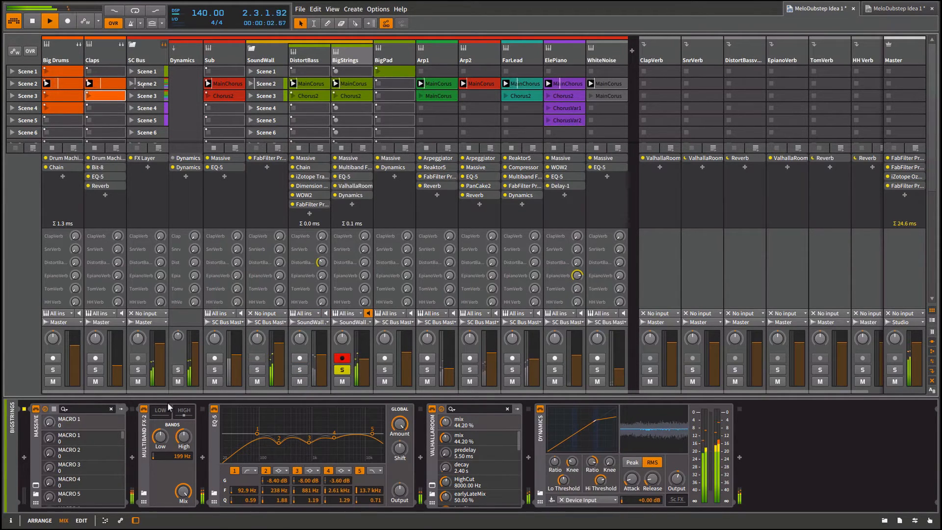
Bypass the Multiband FX-2, EQ-5, ValhallaRoom and Dynamics devices on BigStrings.
{"action": "left_click", "coordinate": [144, 409]}
{"action": "left_click", "coordinate": [215, 409]}
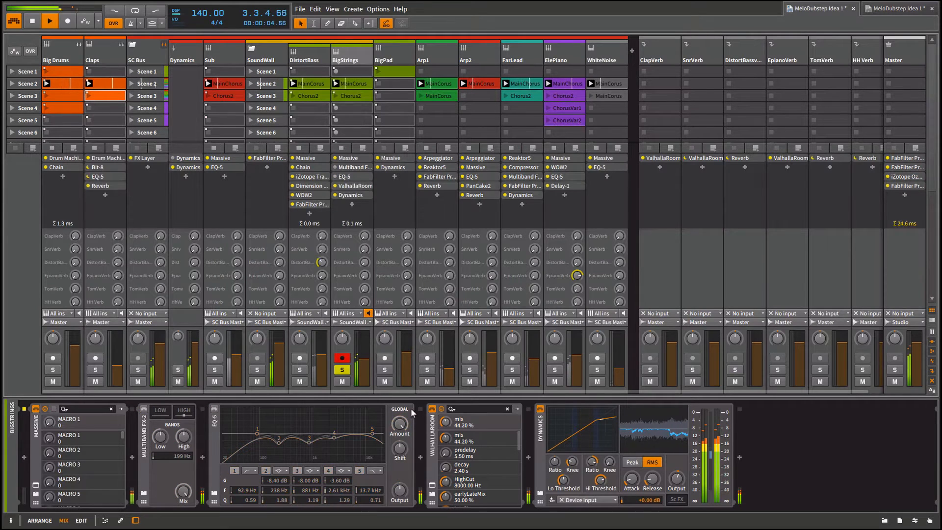
{"action": "left_click", "coordinate": [432, 409]}
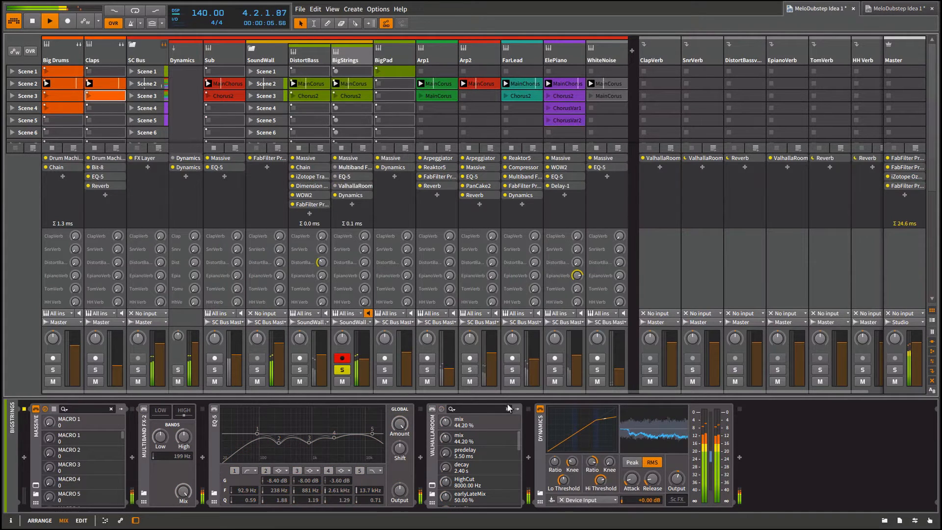
{"action": "left_click", "coordinate": [540, 409]}
Bring up BigStrings's Massive synth, stop playback and review its settings, including the 4 Env envelope.
{"action": "left_click", "coordinate": [35, 485]}
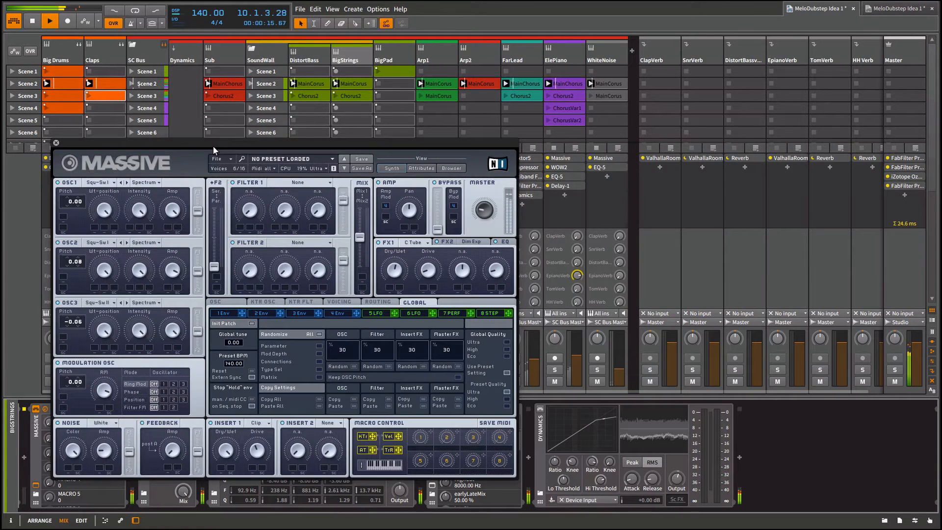
{"action": "left_click_drag", "start_coordinate": [213, 146], "coordinate": [373, 65]}
{"action": "key", "text": "space"}
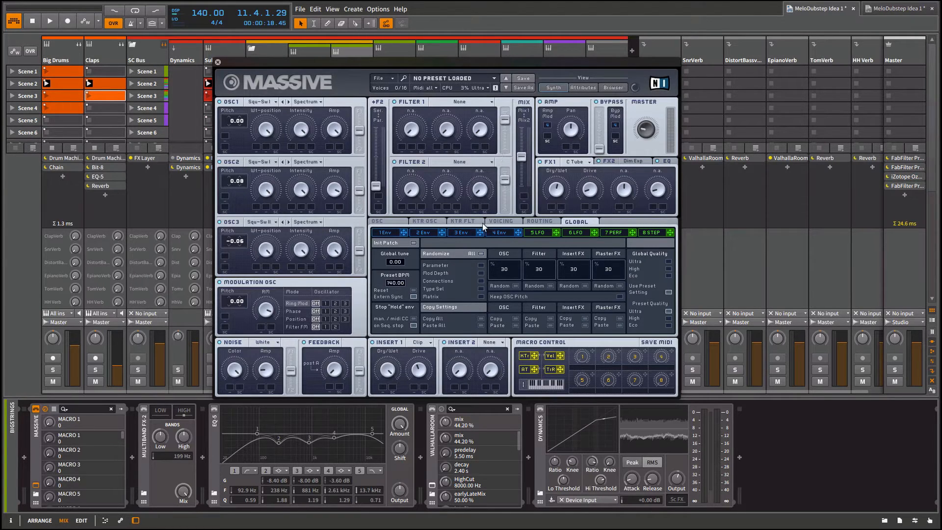
{"action": "left_click", "coordinate": [496, 232]}
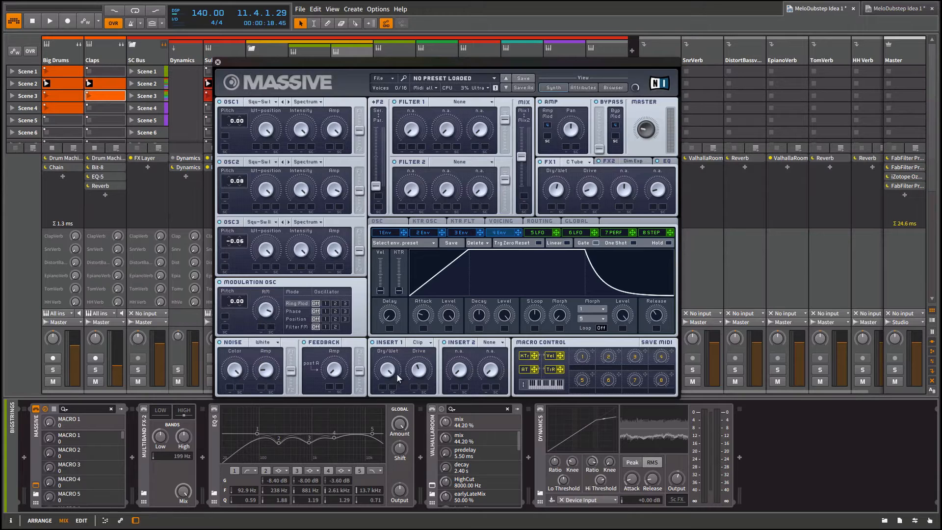
Review the insert, FX2 Dimension Expander and EQ settings of BigStrings's Massive synth, and close its window.
{"action": "left_click", "coordinate": [416, 347]}
{"action": "left_click", "coordinate": [626, 161]}
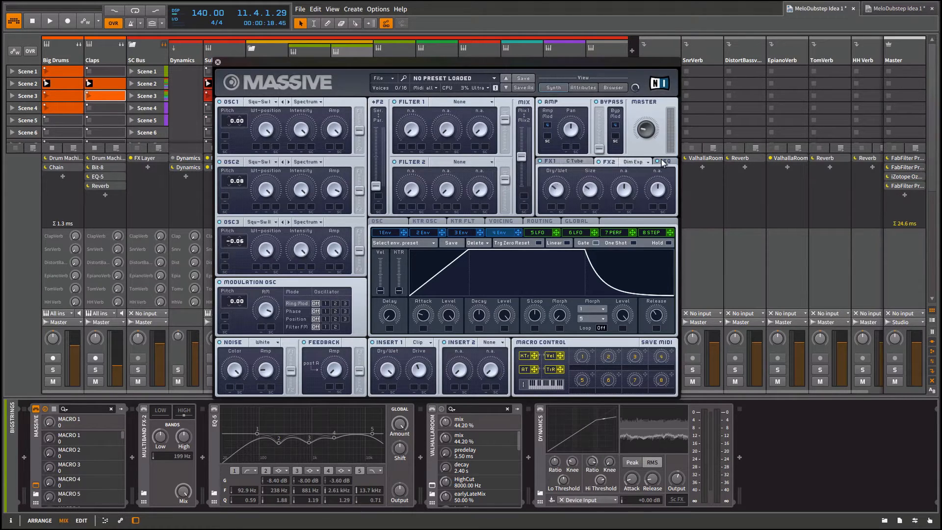
{"action": "left_click", "coordinate": [667, 161]}
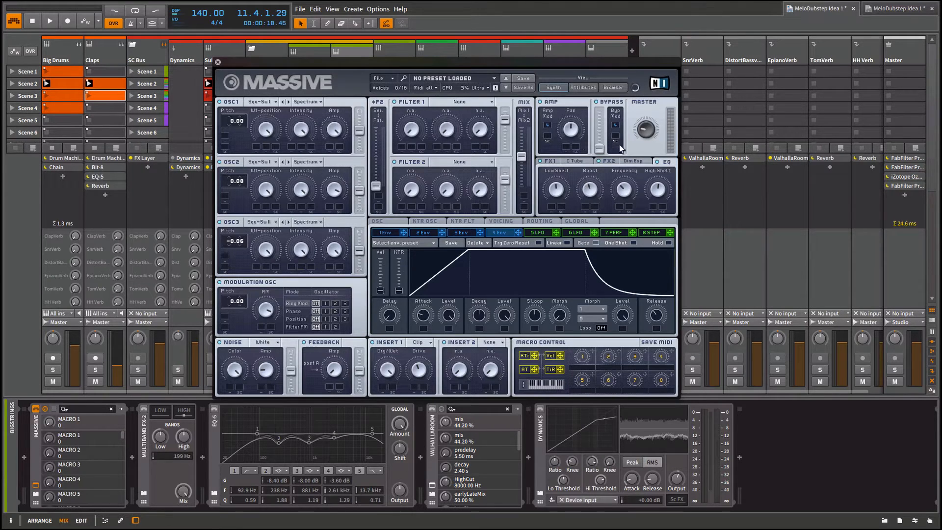
{"action": "left_click", "coordinate": [218, 63]}
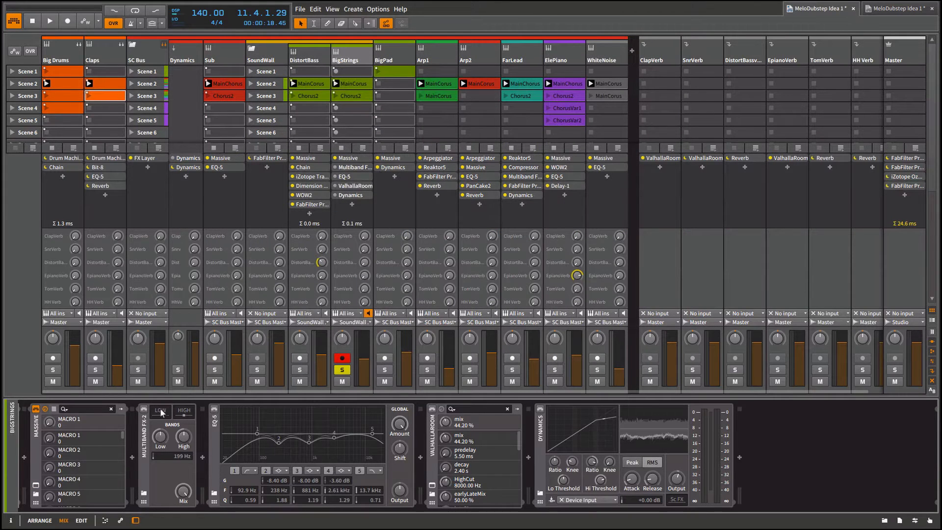
Re-enable Multiband FX-2 on BigStrings and show the device chain inside its High band.
{"action": "left_click", "coordinate": [143, 409]}
{"action": "left_click", "coordinate": [185, 411]}
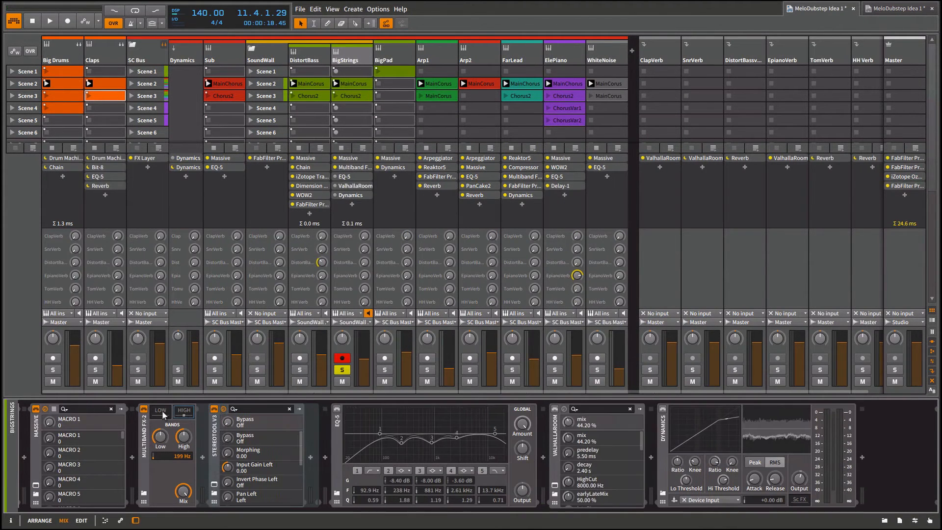
{"action": "left_click", "coordinate": [163, 411]}
{"action": "left_click", "coordinate": [182, 411]}
Bring up Stereo Tool v3 from the High band, watch its stereo display during playback, and close it.
{"action": "left_click", "coordinate": [214, 486]}
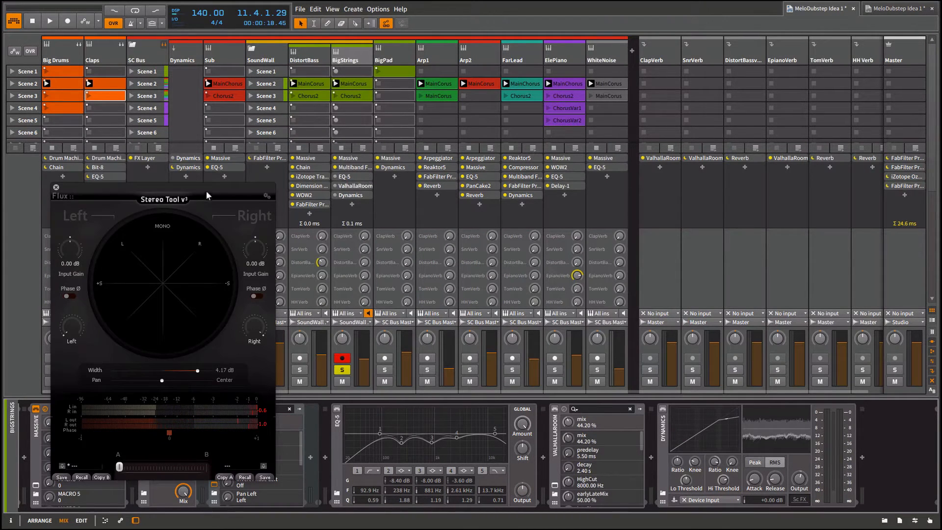
{"action": "left_click_drag", "start_coordinate": [206, 196], "coordinate": [385, 153]}
{"action": "key", "text": "space"}
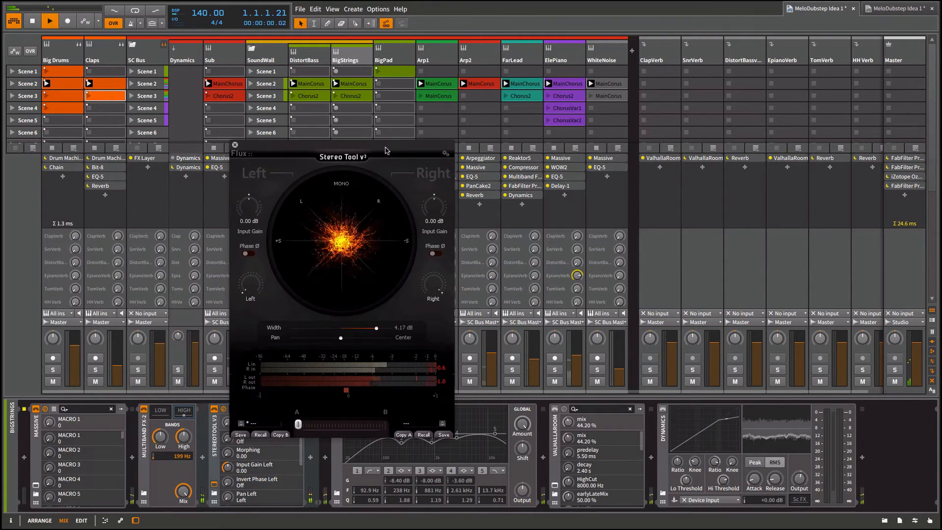
{"action": "left_click", "coordinate": [235, 145]}
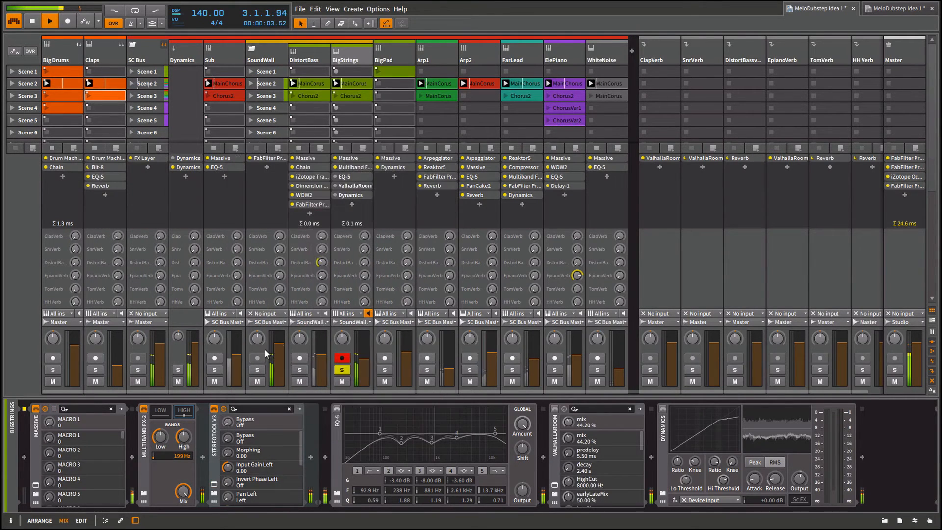
Re-enable EQ-5, ValhallaRoom and Dynamics on BigStrings, and play the track with its full device chain.
{"action": "left_click", "coordinate": [181, 410]}
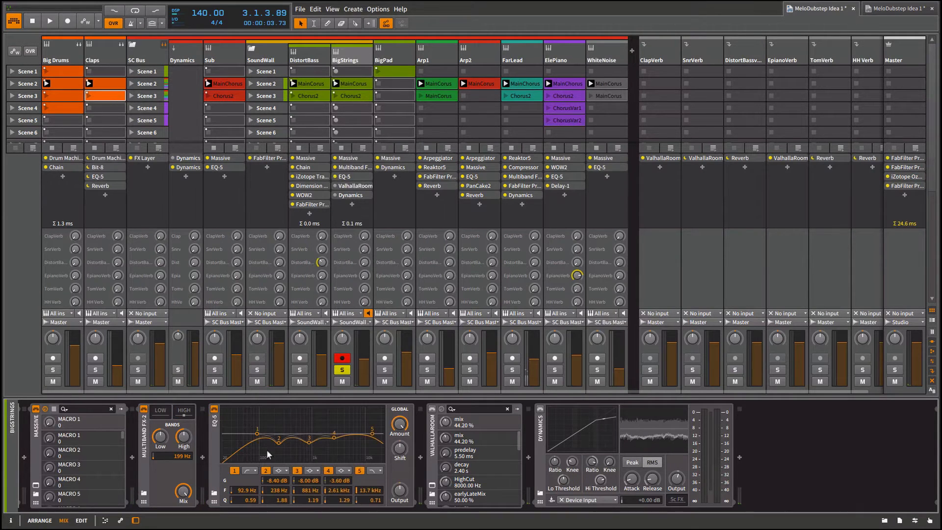
{"action": "key", "text": "space"}
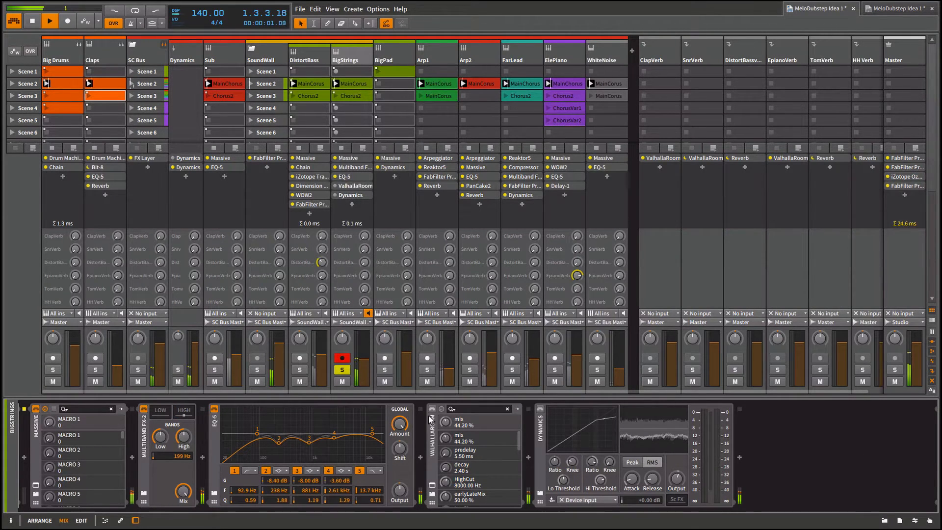
{"action": "key", "text": "space"}
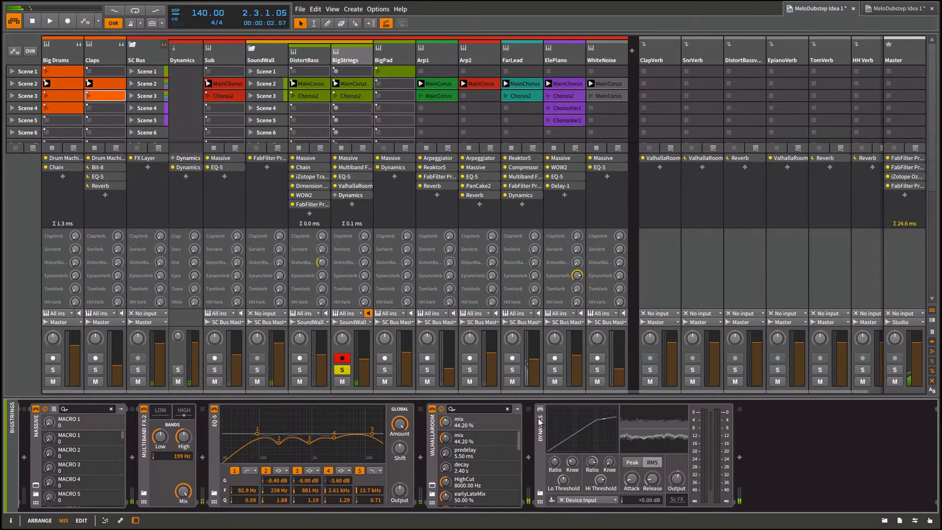
{"action": "left_click", "coordinate": [539, 409]}
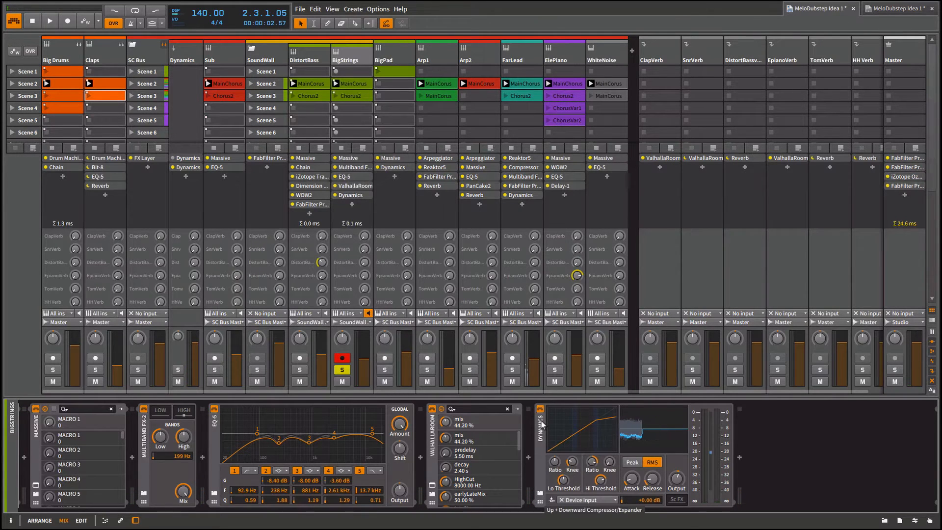
{"action": "key", "text": "space"}
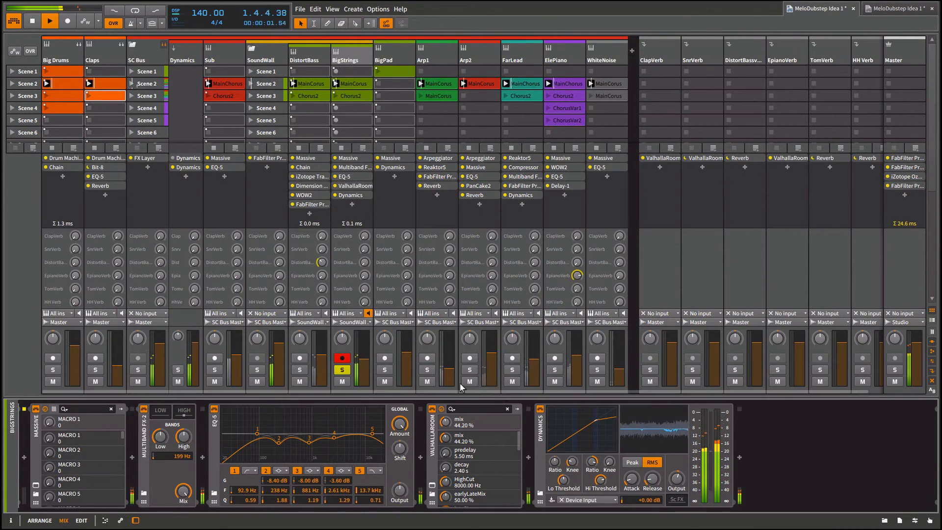
Move the solo from BigStrings through BigPad to Arp1, and show the Arp1 device chain.
{"action": "left_click", "coordinate": [385, 370]}
{"action": "left_click", "coordinate": [342, 370]}
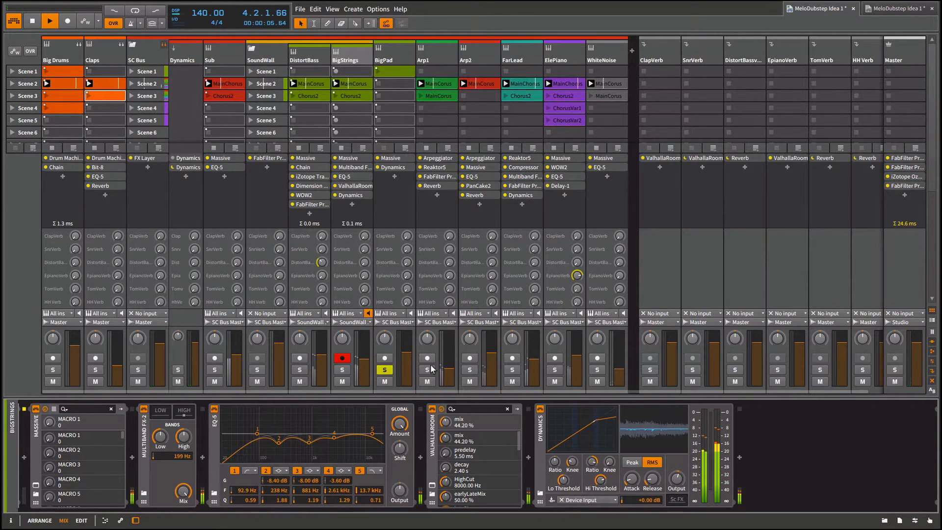
{"action": "left_click", "coordinate": [427, 370]}
{"action": "left_click", "coordinate": [385, 369]}
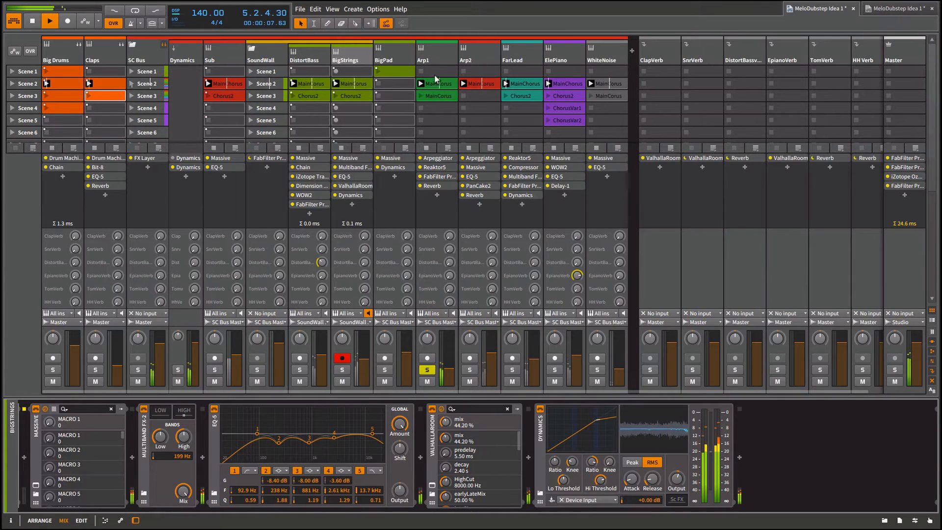
{"action": "left_click", "coordinate": [430, 59]}
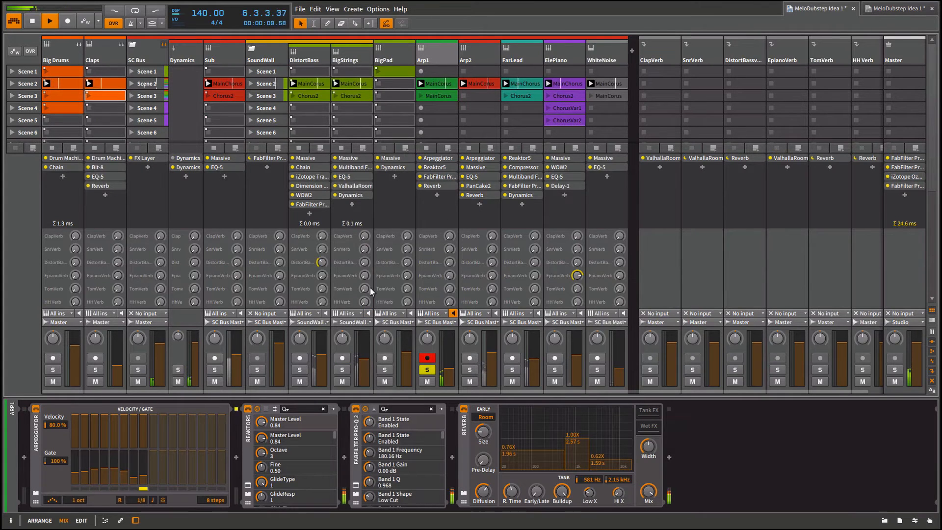
Bring up Arp1's Reaktor 5 synth, review the Monark Cold patch during playback, and close it.
{"action": "left_click", "coordinate": [250, 466]}
{"action": "left_click", "coordinate": [248, 485]}
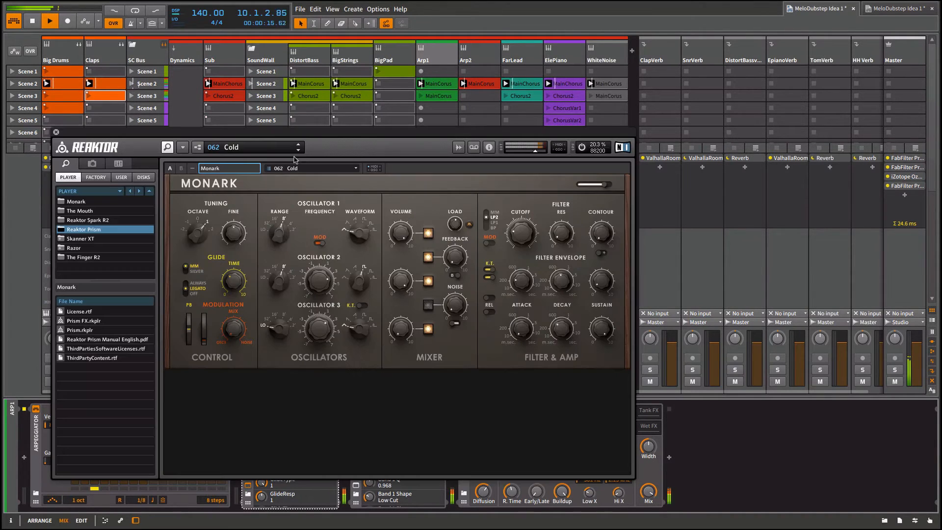
{"action": "left_click_drag", "start_coordinate": [285, 135], "coordinate": [354, 71]}
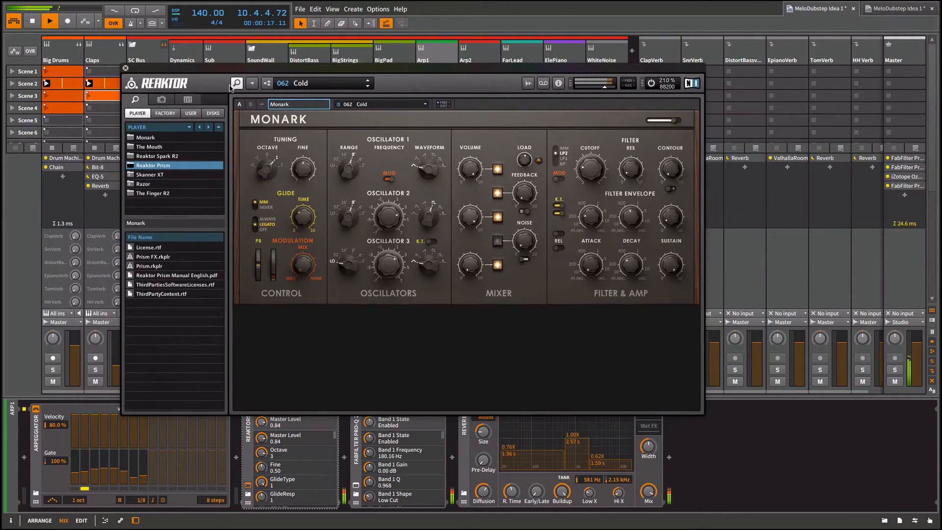
{"action": "left_click", "coordinate": [125, 67]}
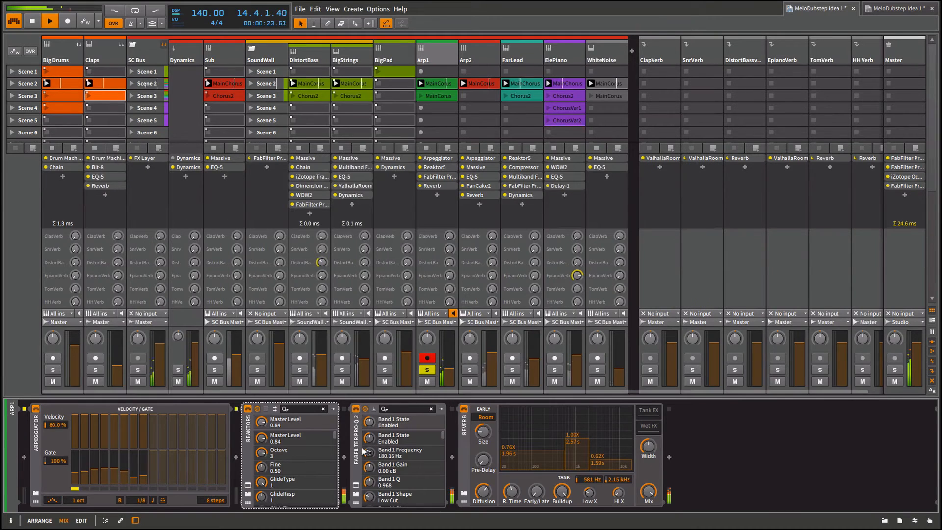
Bring up FabFilter Pro-Q 2 on Arp1, examine its EQ curve during playback, and close it.
{"action": "left_click", "coordinate": [357, 485]}
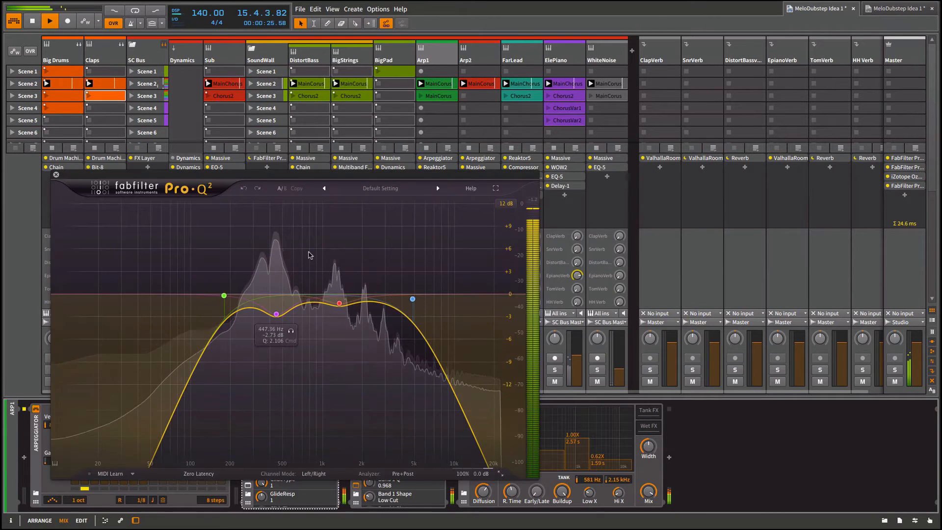
{"action": "left_click_drag", "start_coordinate": [328, 175], "coordinate": [521, 68]}
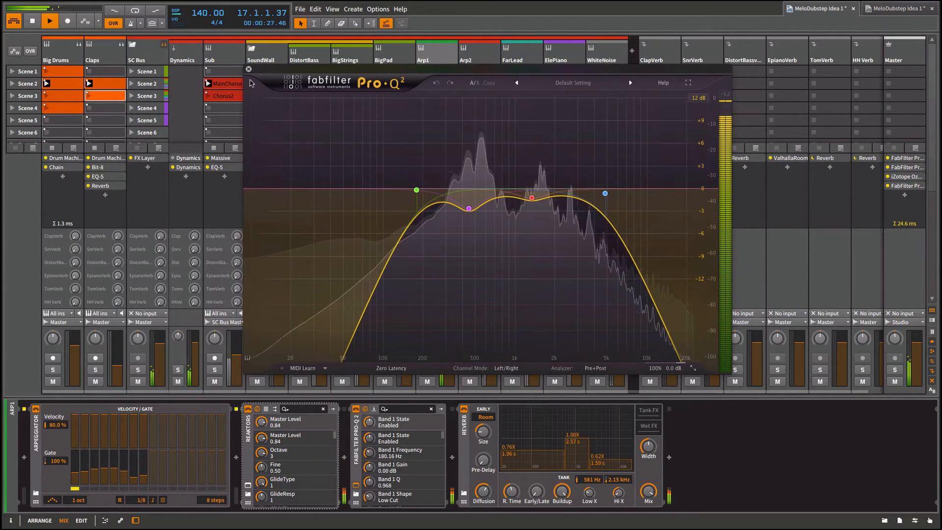
{"action": "left_click", "coordinate": [249, 67]}
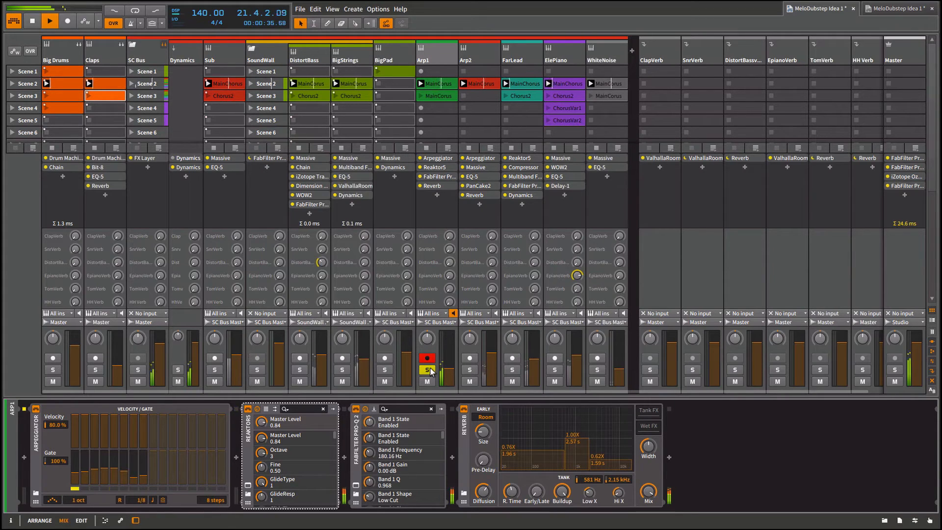
Switch the solo from Arp1 to Arp2 and show the Arp2 device chain.
{"action": "left_click", "coordinate": [470, 369]}
{"action": "left_click", "coordinate": [427, 369]}
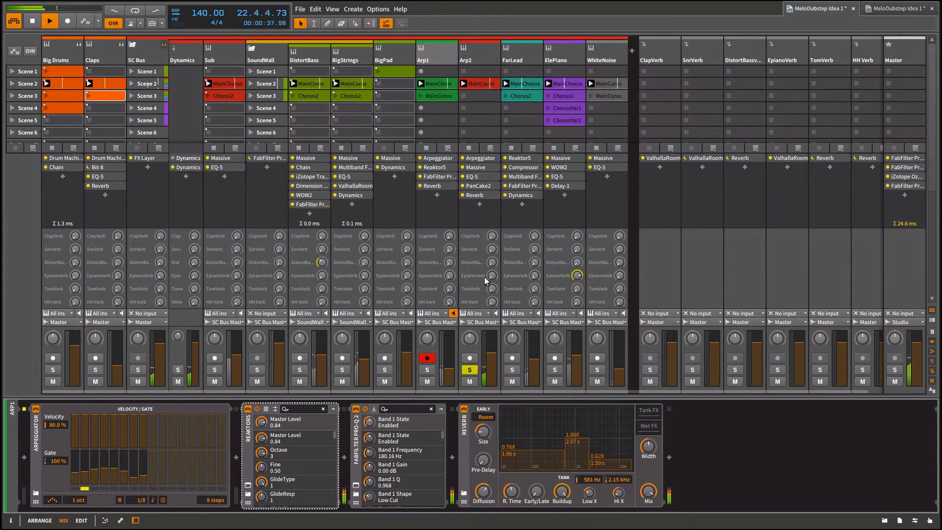
{"action": "left_click", "coordinate": [476, 58]}
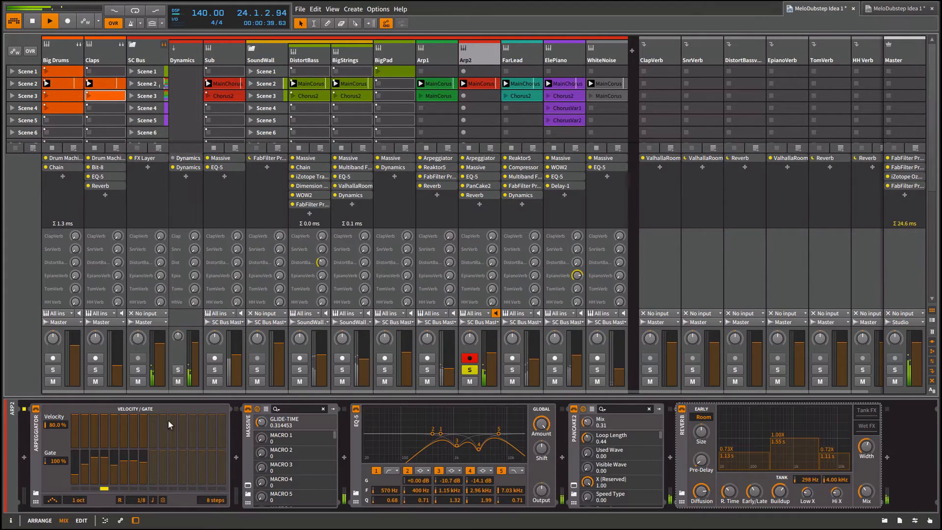
Bring up Arp2's Massive synth, review its oscillators and the 3 Env and 4 Env envelopes, and close it.
{"action": "left_click", "coordinate": [248, 486]}
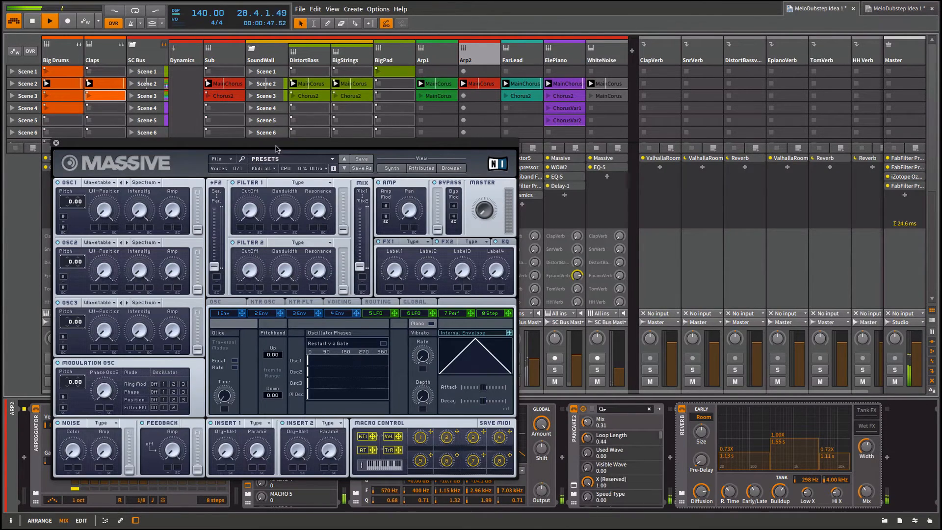
{"action": "left_click_drag", "start_coordinate": [276, 148], "coordinate": [409, 74]}
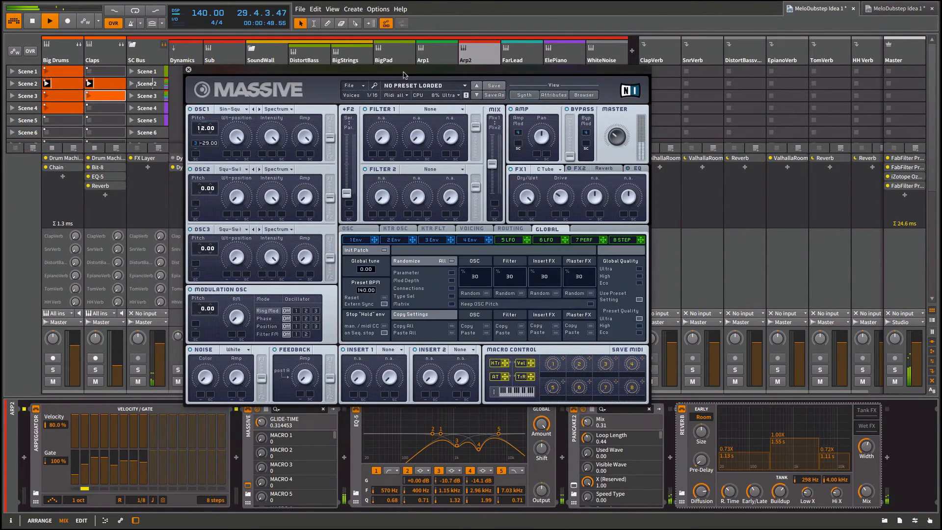
{"action": "left_click", "coordinate": [438, 240]}
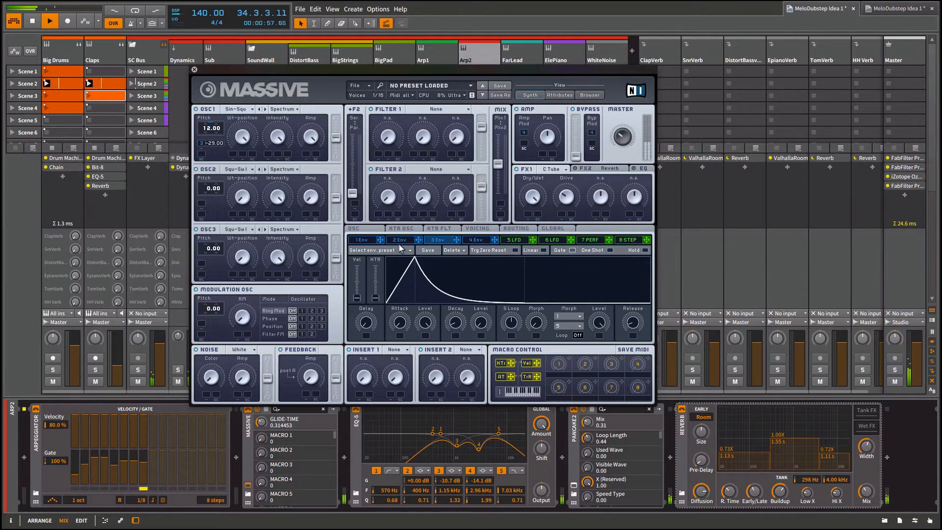
{"action": "left_click", "coordinate": [479, 239]}
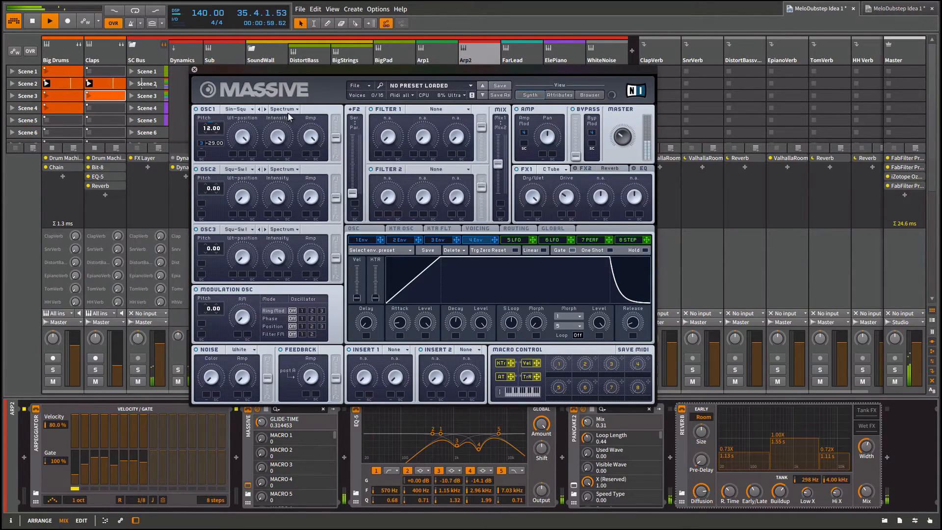
{"action": "left_click", "coordinate": [195, 71]}
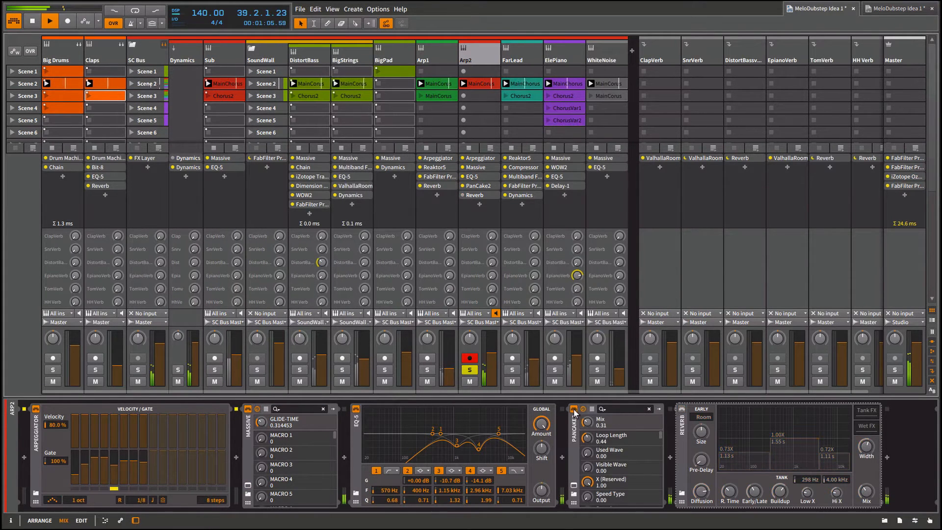
Compare Arp2 with EQ-5, PanCake2 and Reverb bypassed and re-enabled one by one, viewing PanCake2's panning curve.
{"action": "left_click", "coordinate": [356, 409]}
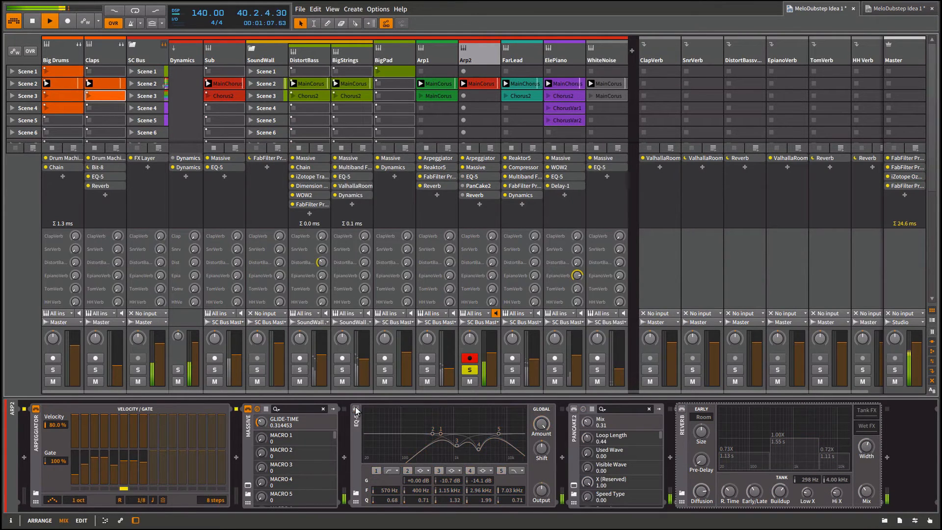
{"action": "left_click", "coordinate": [356, 409]}
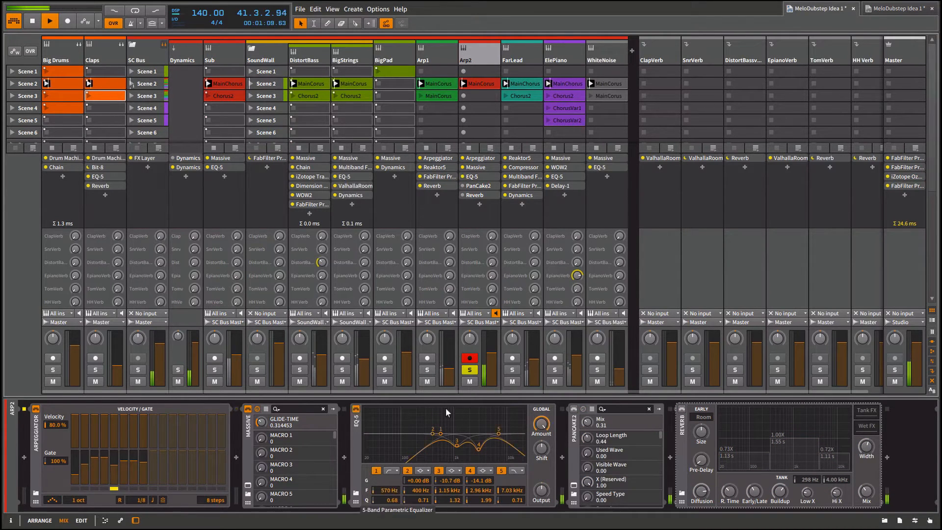
{"action": "left_click", "coordinate": [574, 410]}
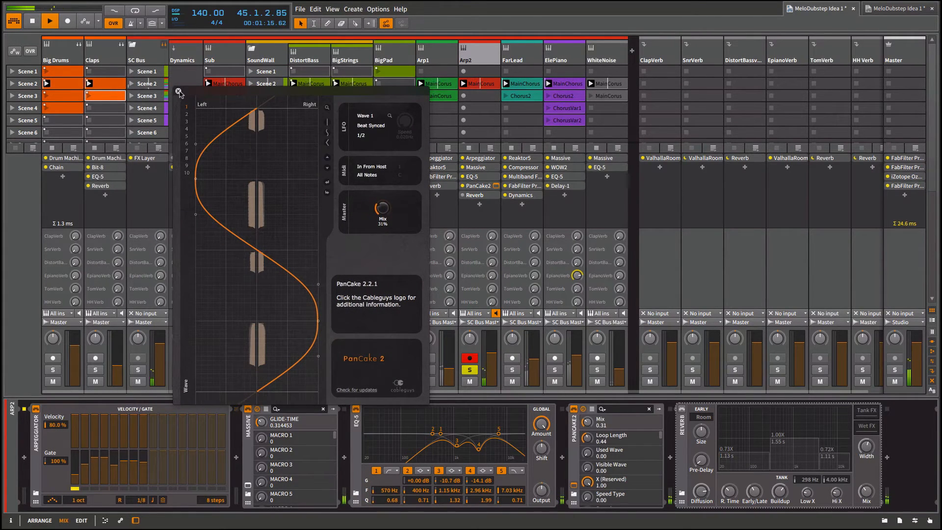
{"action": "left_click", "coordinate": [179, 92]}
{"action": "left_click", "coordinate": [682, 409]}
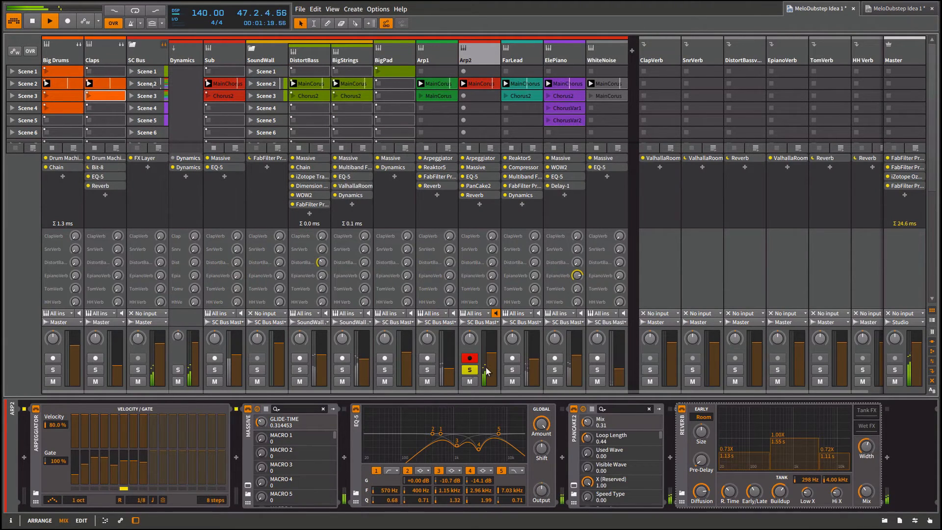
Switch the solo from Arp2 to FarLead, stop playback, and bring up FarLead's Reaktor Prism synth.
{"action": "left_click", "coordinate": [513, 370]}
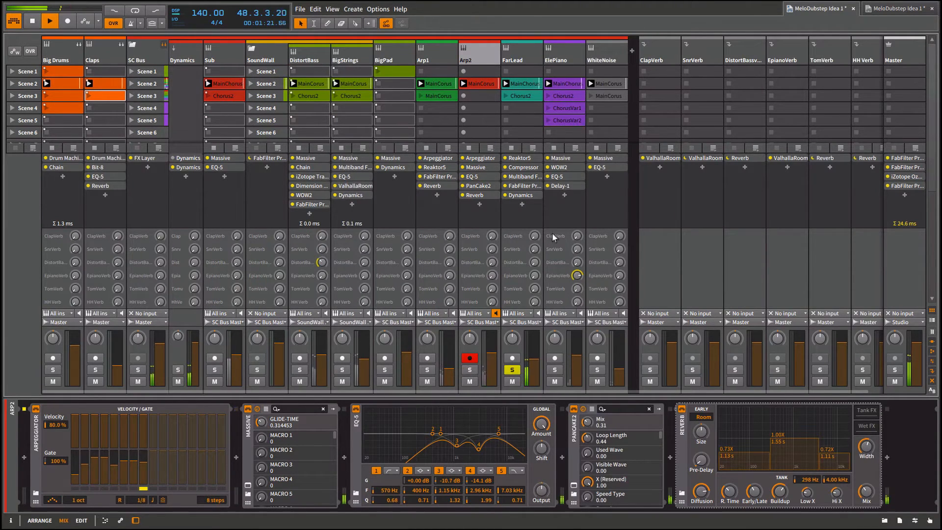
{"action": "left_click", "coordinate": [519, 63]}
{"action": "key", "text": "space"}
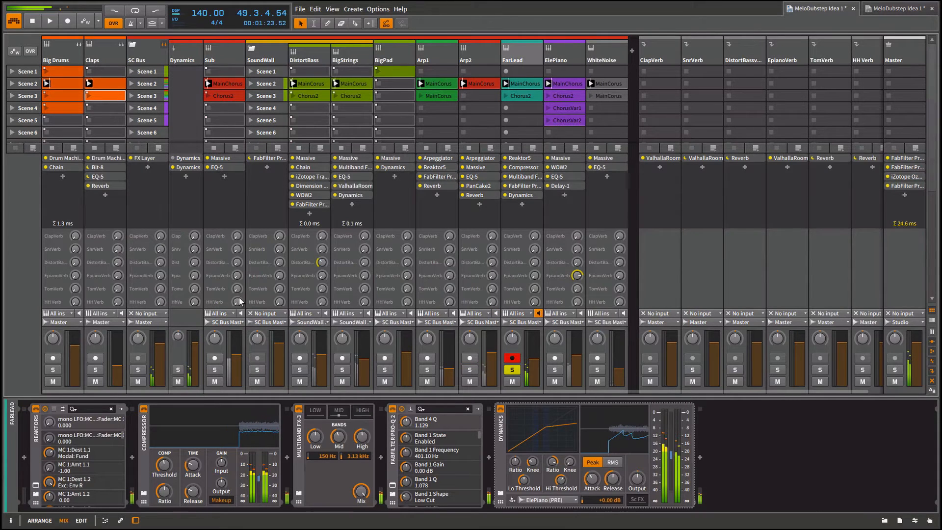
{"action": "left_click", "coordinate": [35, 485]}
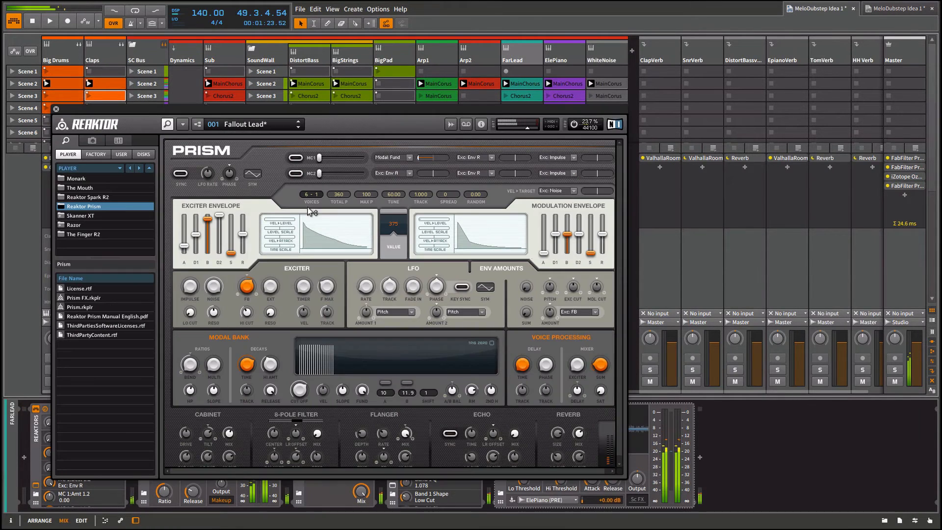
Close FarLead's Reaktor Prism window and view the compressor inside the mid band of the Multiband FX-3.
{"action": "left_click_drag", "start_coordinate": [265, 109], "coordinate": [338, 46]}
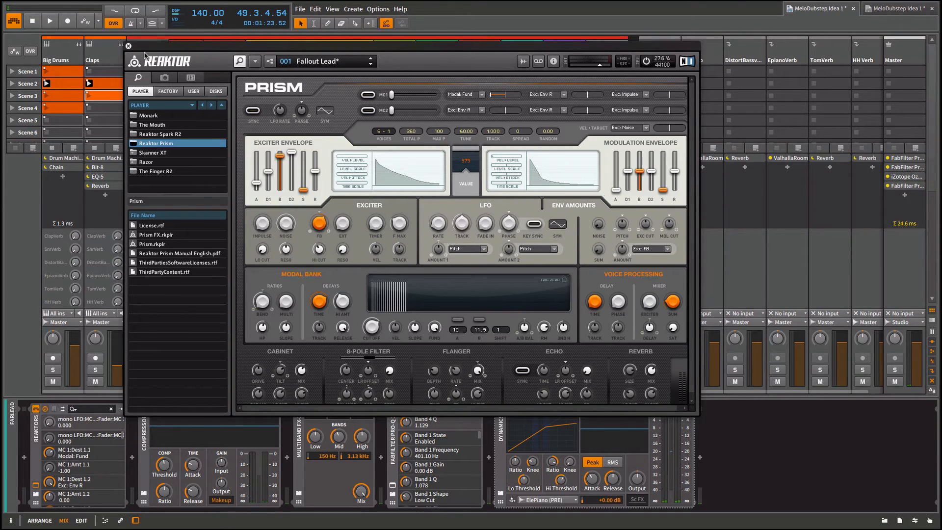
{"action": "left_click", "coordinate": [128, 46]}
{"action": "left_click", "coordinate": [340, 413]}
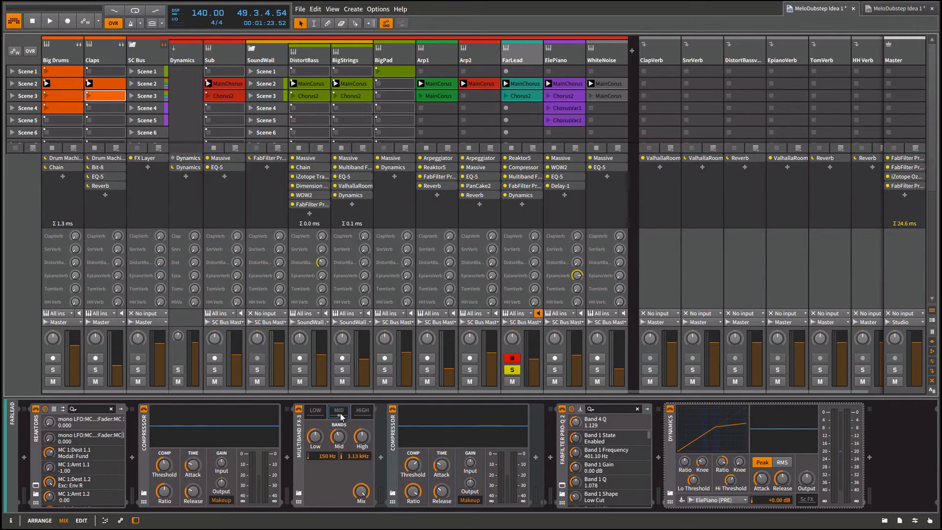
{"action": "left_click", "coordinate": [340, 413]}
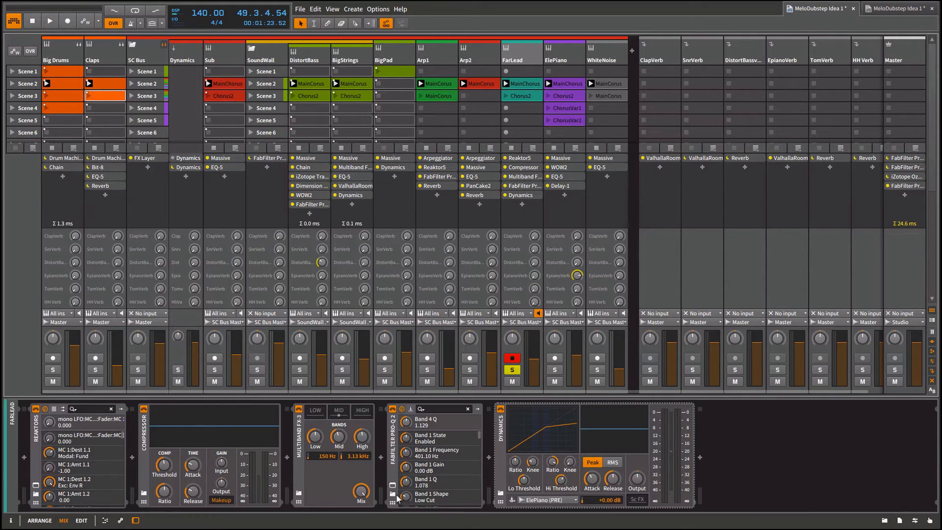
Bring up FarLead's FabFilter Pro-Q 2, review its EQ curve, start playback, and close the plug-in window.
{"action": "left_click", "coordinate": [393, 486]}
{"action": "left_click_drag", "start_coordinate": [313, 174], "coordinate": [477, 33]}
{"action": "key", "text": "space"}
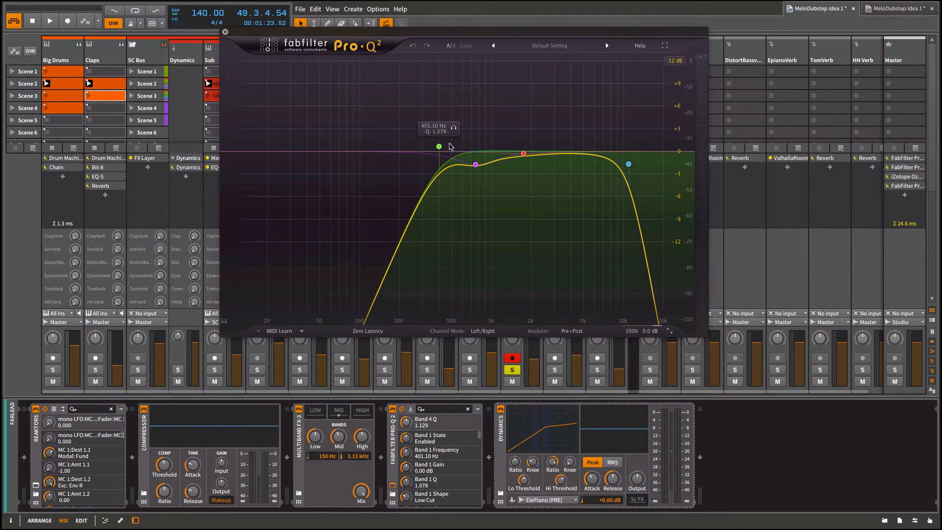
{"action": "left_click", "coordinate": [225, 33]}
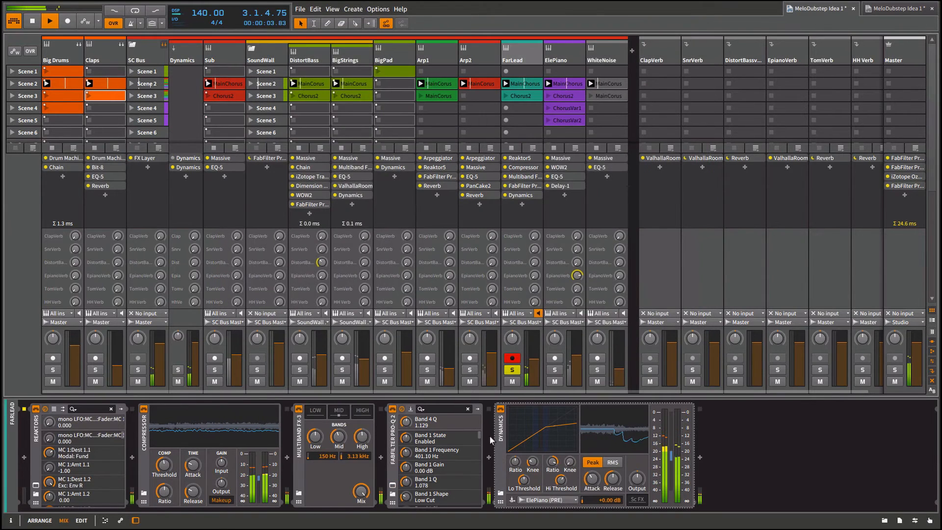
Audition ElePiano soloed together with FarLead, then leave only FarLead soloed.
{"action": "left_click", "coordinate": [556, 57]}
{"action": "left_click", "coordinate": [537, 57]}
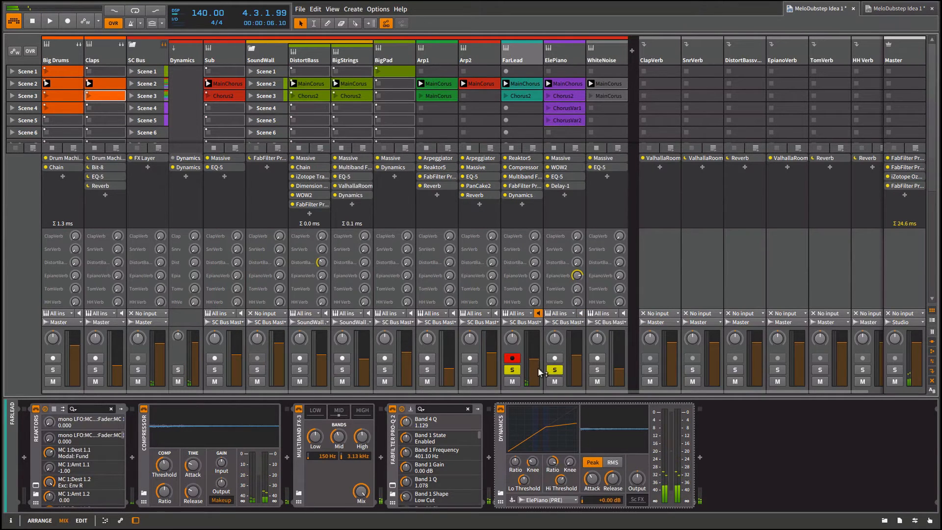
{"action": "left_click", "coordinate": [555, 370]}
{"action": "left_click", "coordinate": [556, 372]}
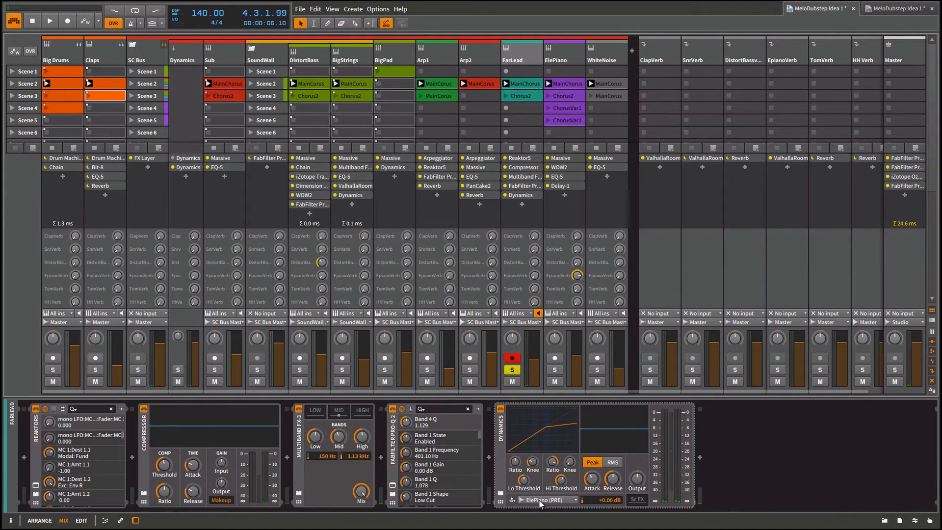
Alternate between the ElePiano and FarLead device chains, checking the ElePiano (PRE) sidechain source in FarLead's Dynamics.
{"action": "left_click", "coordinate": [560, 58]}
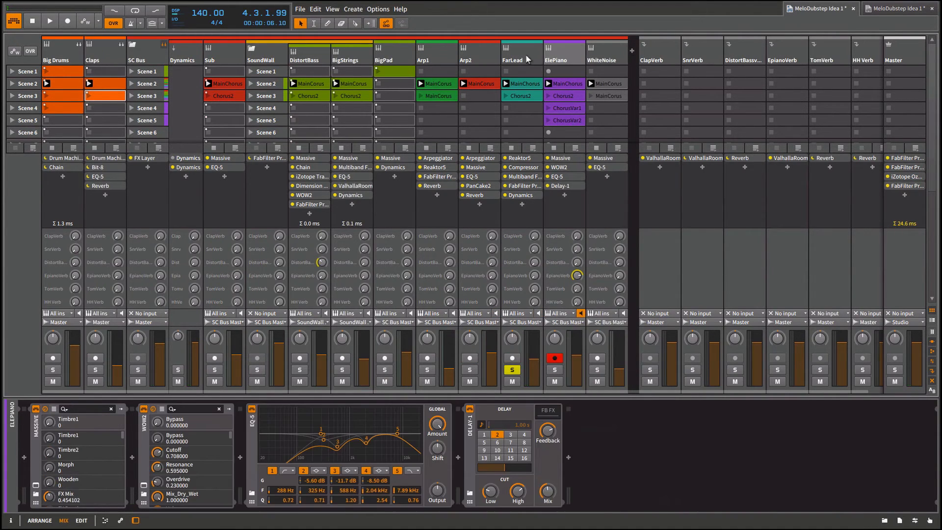
{"action": "left_click", "coordinate": [526, 55]}
{"action": "mouse_move", "coordinate": [533, 353]}
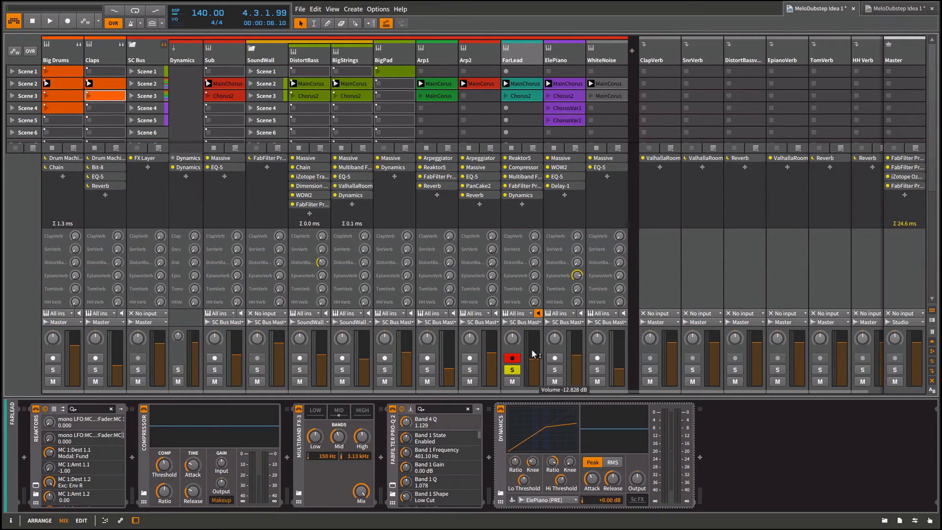
{"action": "left_click", "coordinate": [555, 55]}
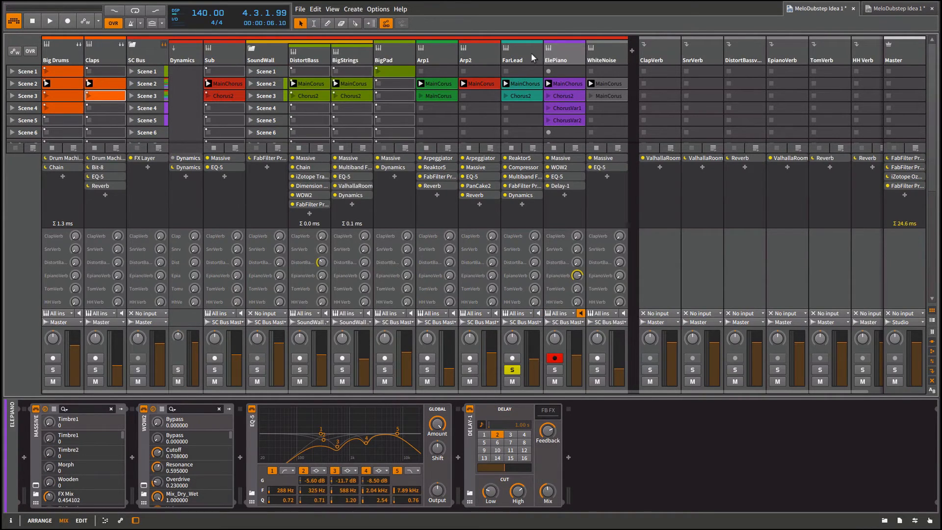
{"action": "left_click", "coordinate": [531, 52]}
Switch the solo from FarLead to ElePiano, play it, and return to FarLead's device chain.
{"action": "left_click", "coordinate": [563, 54]}
{"action": "left_click", "coordinate": [555, 370]}
{"action": "key", "text": "space"}
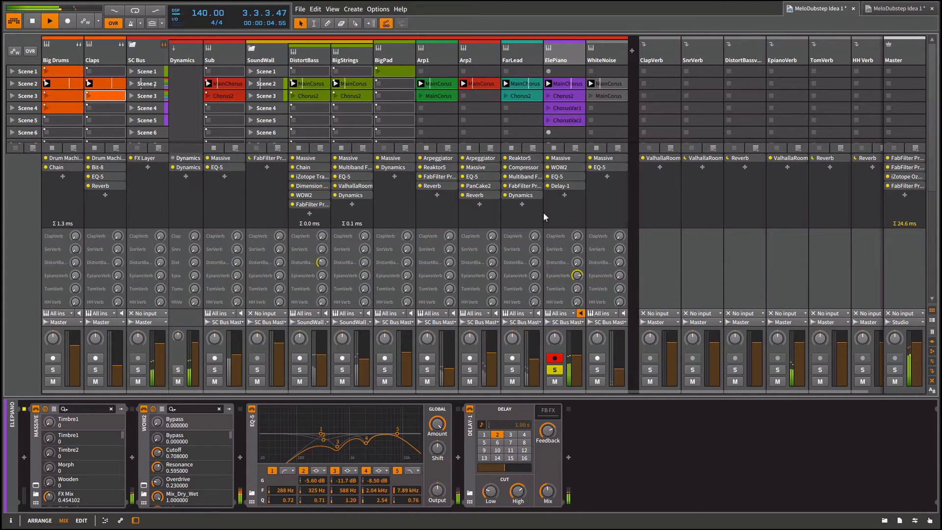
{"action": "left_click", "coordinate": [537, 58]}
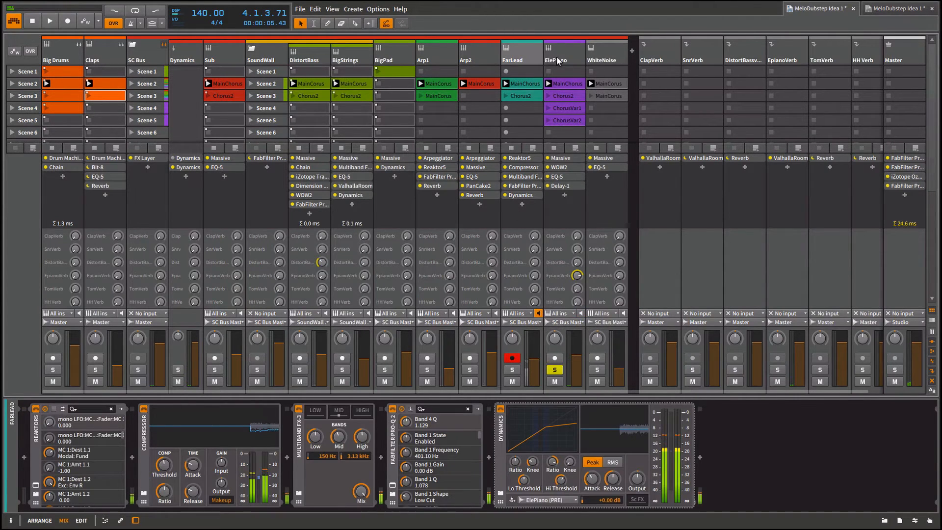
{"action": "left_click", "coordinate": [556, 57]}
{"action": "left_click", "coordinate": [540, 55]}
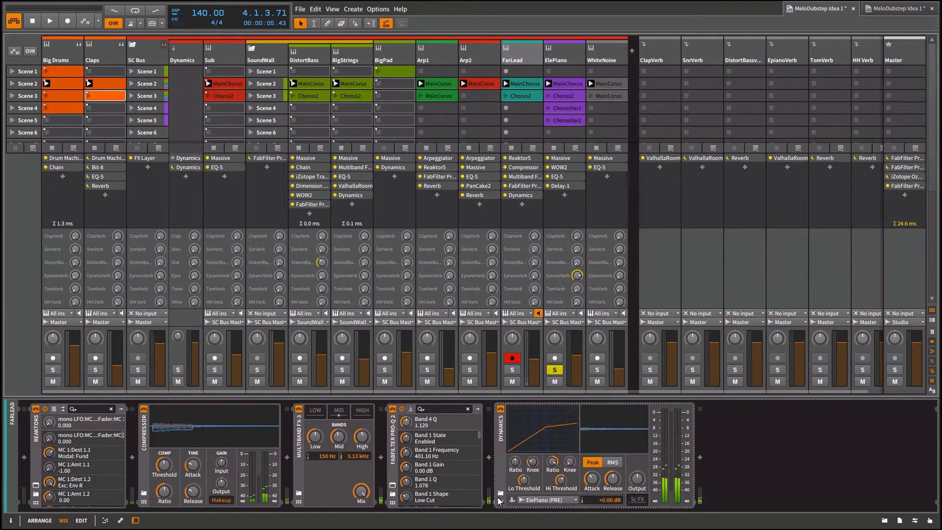
Switch the solo back to FarLead and compare its playback with Dynamics bypassed and re-enabled.
{"action": "left_click", "coordinate": [512, 370]}
{"action": "left_click", "coordinate": [553, 369]}
{"action": "key", "text": "space"}
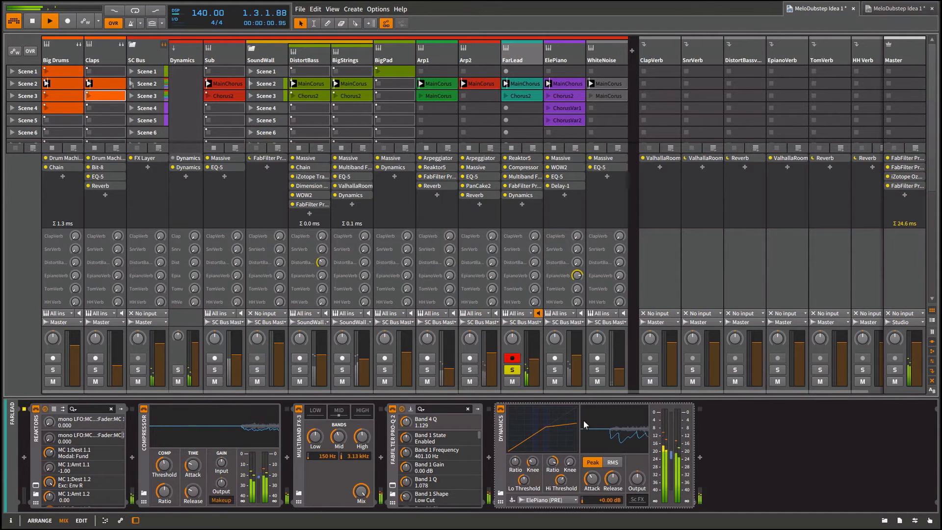
{"action": "left_click", "coordinate": [501, 409]}
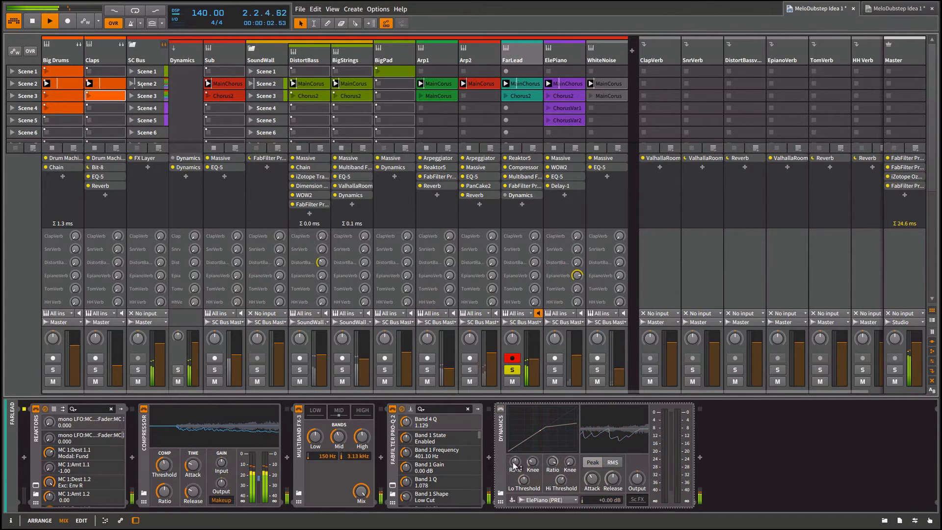
{"action": "left_click", "coordinate": [500, 409]}
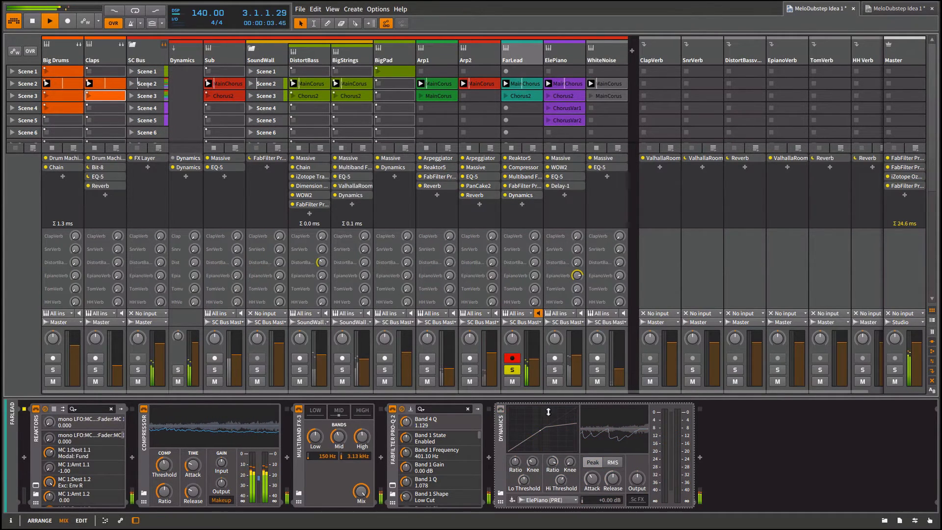
Switch the solo from FarLead to ElePiano, review its Massive synth with the Ocean Keys preset, and close it.
{"action": "left_click", "coordinate": [555, 369]}
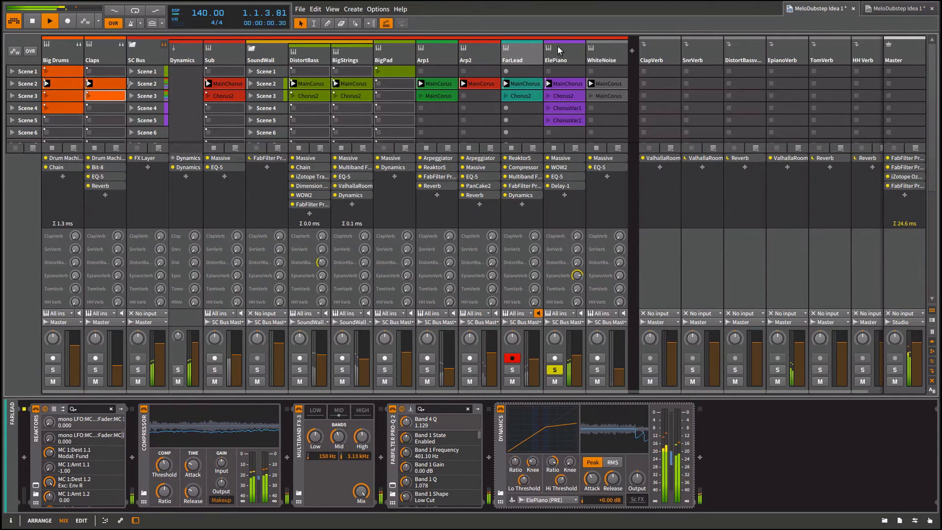
{"action": "left_click", "coordinate": [558, 46]}
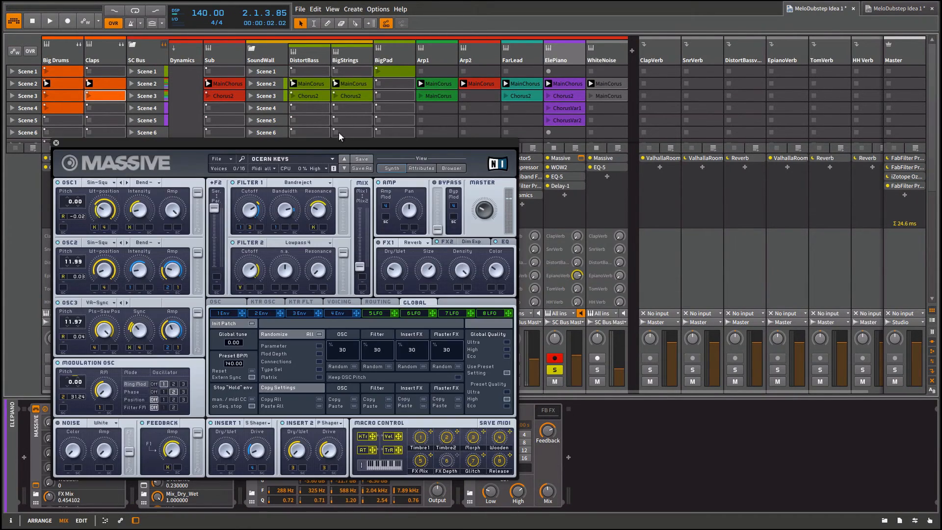
{"action": "left_click_drag", "start_coordinate": [330, 146], "coordinate": [383, 63]}
{"action": "left_click_drag", "start_coordinate": [303, 62], "coordinate": [350, 44]}
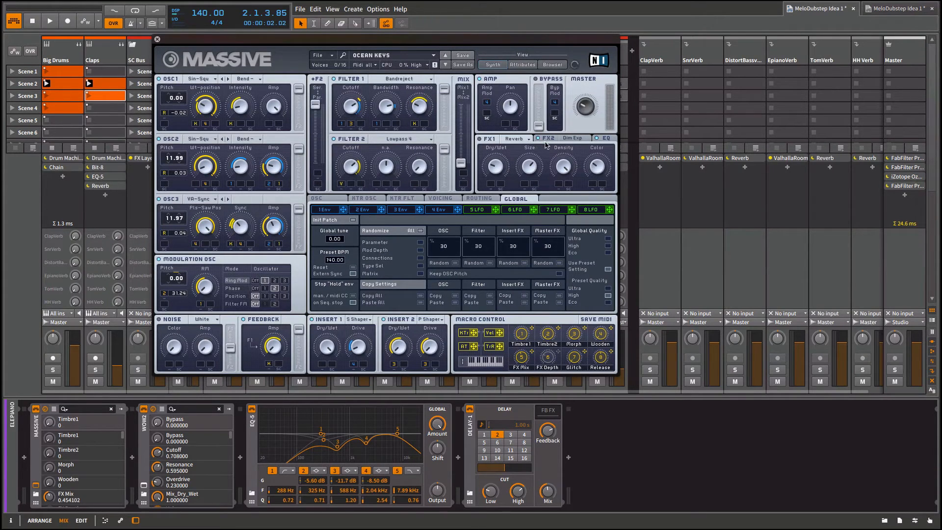
{"action": "left_click", "coordinate": [158, 40]}
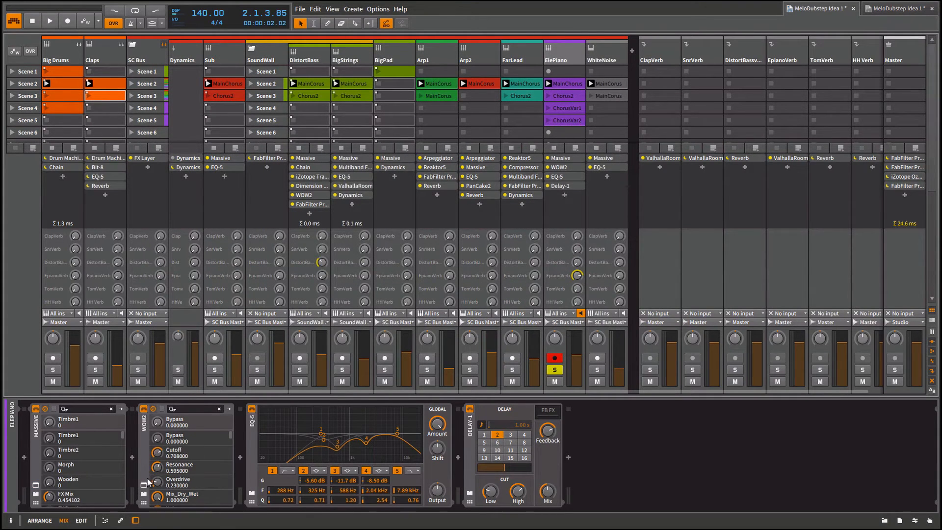
Bring up ElePiano's WOW2 filter and compare the playback with it bypassed and re-enabled.
{"action": "left_click", "coordinate": [144, 487]}
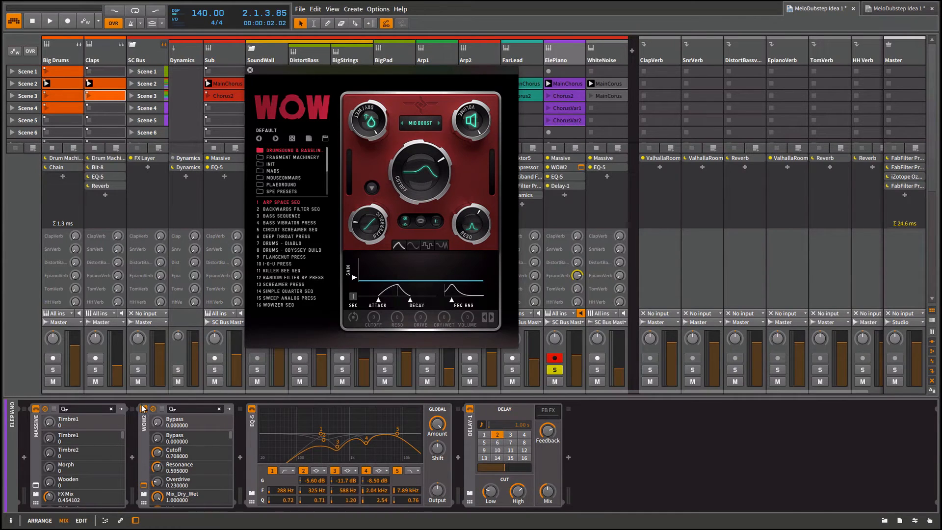
{"action": "key", "text": "space"}
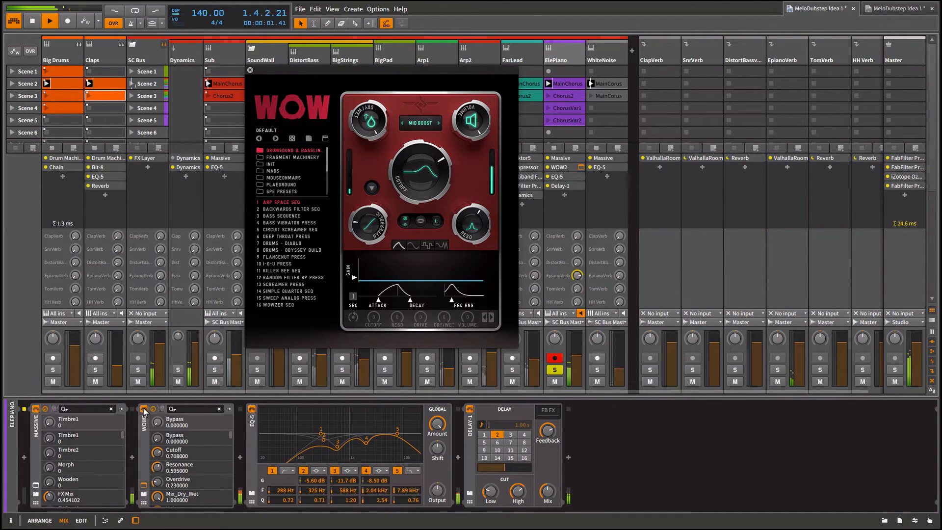
{"action": "left_click", "coordinate": [144, 410]}
{"action": "left_click", "coordinate": [144, 410]}
Compare ElePiano's playback with EQ-5 and Delay-1 bypassed and re-enabled in turn, closing the WOW2 window.
{"action": "key", "text": "space"}
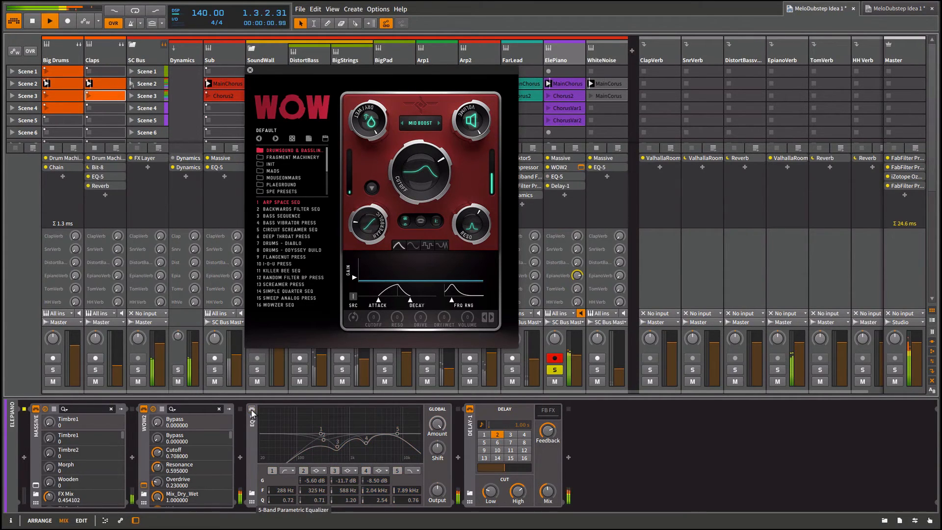
{"action": "left_click", "coordinate": [252, 411]}
{"action": "left_click", "coordinate": [251, 70]}
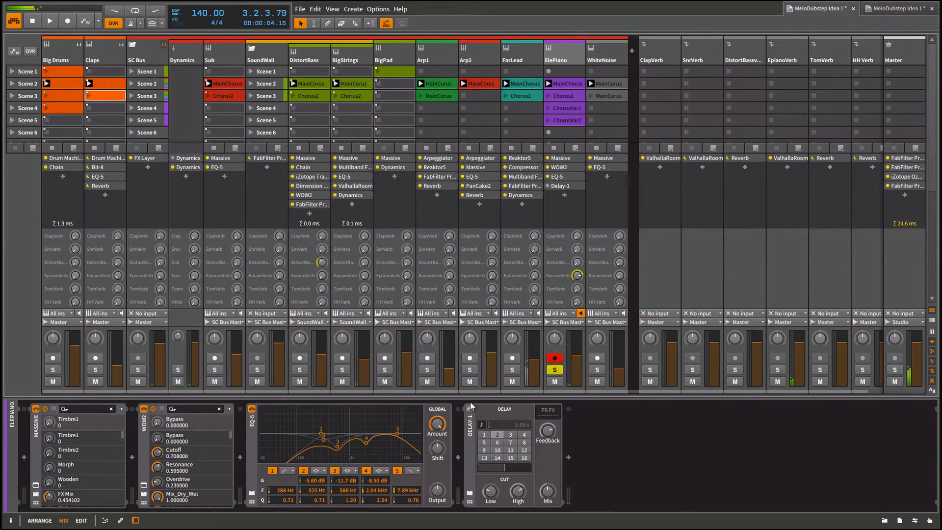
{"action": "key", "text": "space"}
{"action": "left_click", "coordinate": [470, 408]}
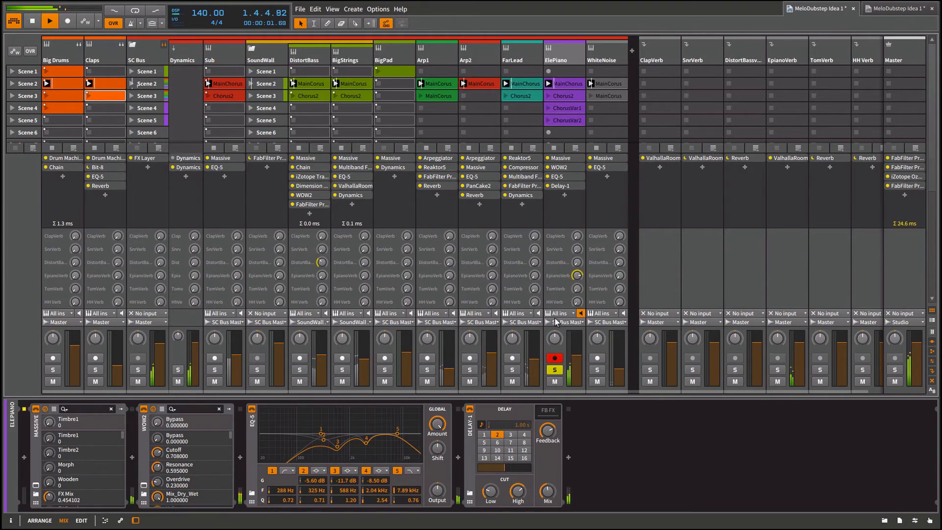
Show the WhiteNoise device chain, switch the solo from ElePiano to WhiteNoise, and play it.
{"action": "left_click", "coordinate": [599, 49]}
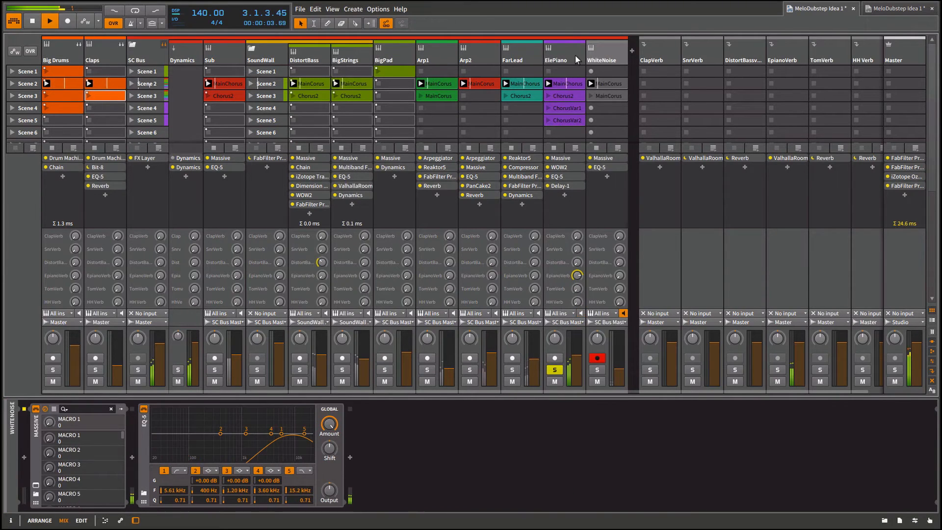
{"action": "left_click", "coordinate": [550, 54]}
{"action": "key", "text": "space"}
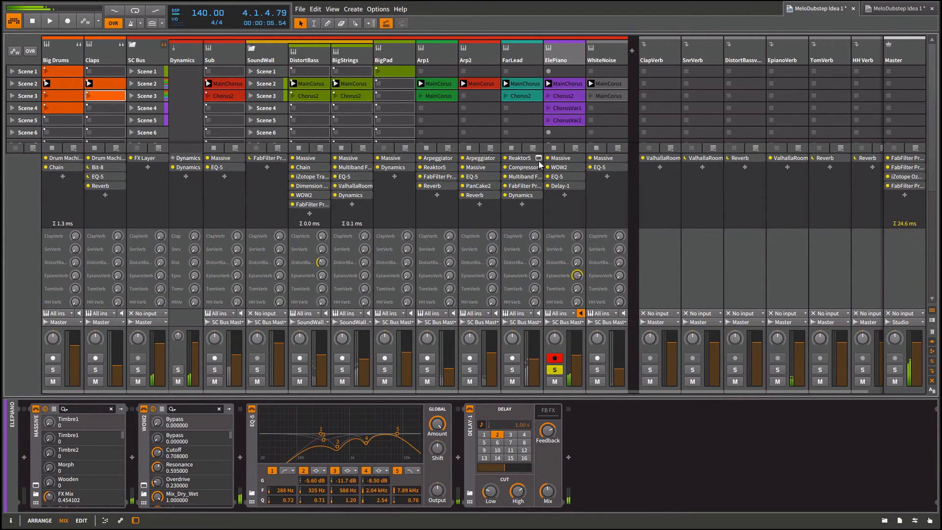
{"action": "left_click", "coordinate": [594, 59]}
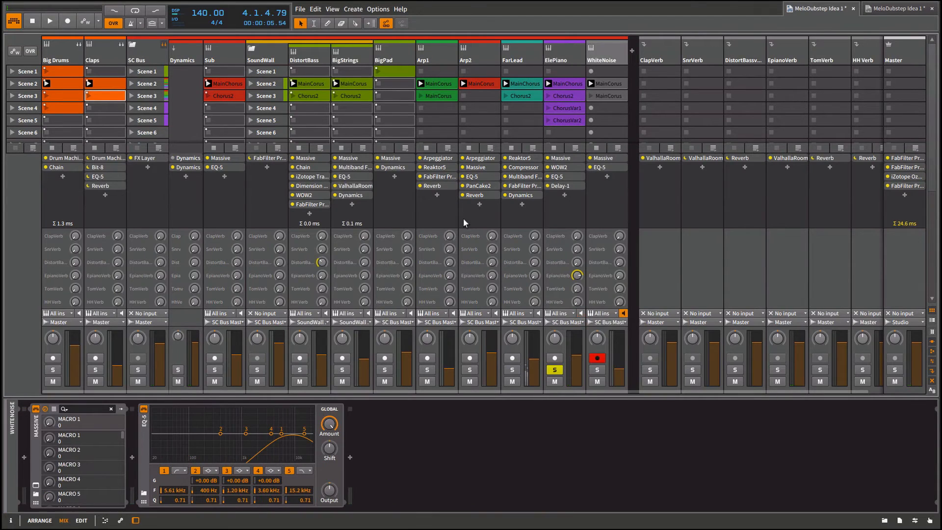
{"action": "left_click", "coordinate": [598, 369]}
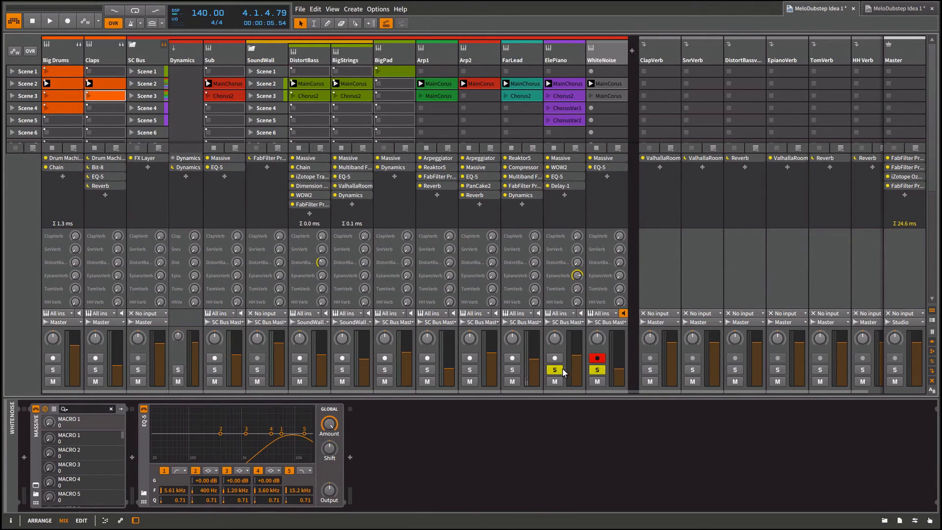
{"action": "left_click", "coordinate": [554, 370]}
{"action": "key", "text": "space"}
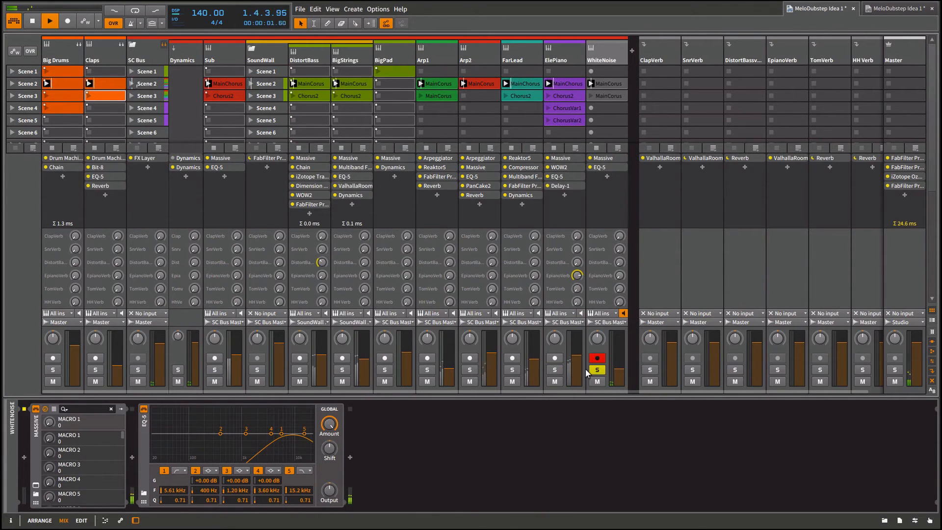
{"action": "left_click_drag", "start_coordinate": [618, 369], "coordinate": [620, 373]}
Stop playback and view the reverb devices on the EpianoVerb, TomVerb and HH Verb effect tracks.
{"action": "left_click", "coordinate": [558, 60]}
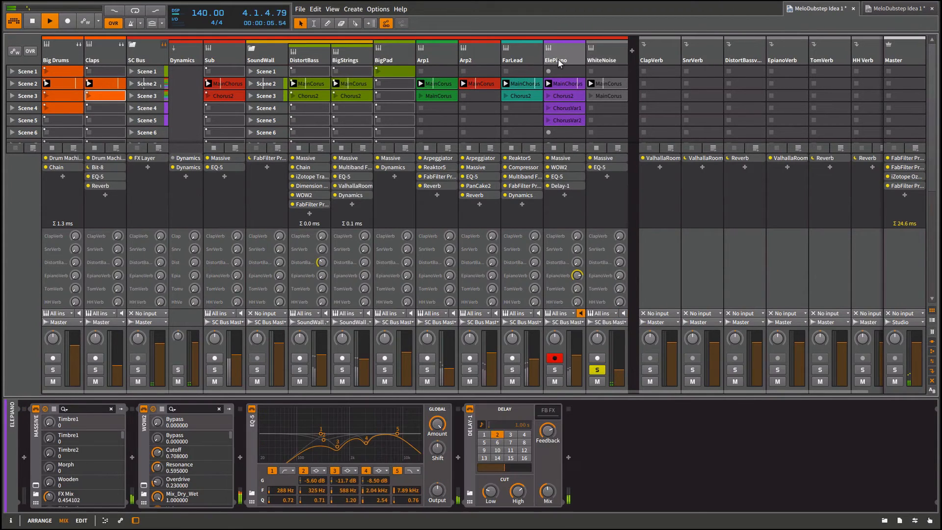
{"action": "key", "text": "space"}
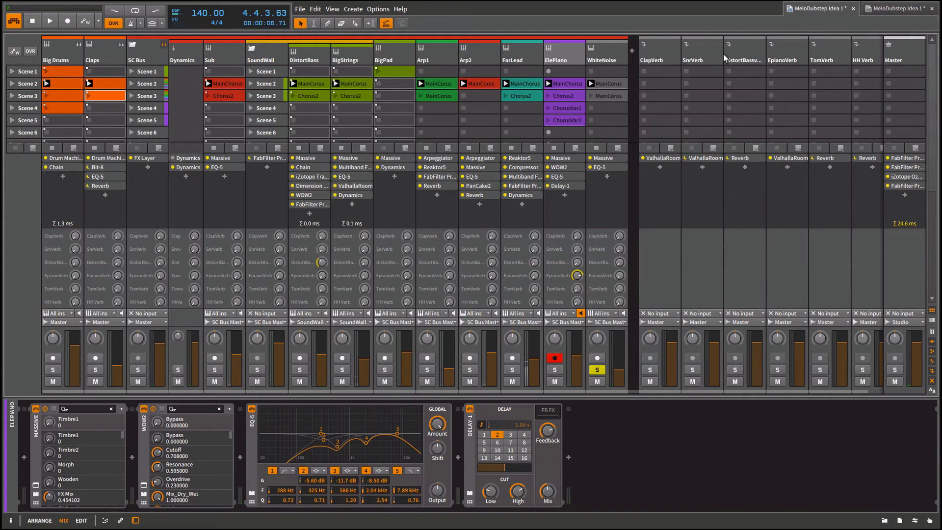
{"action": "left_click", "coordinate": [782, 55]}
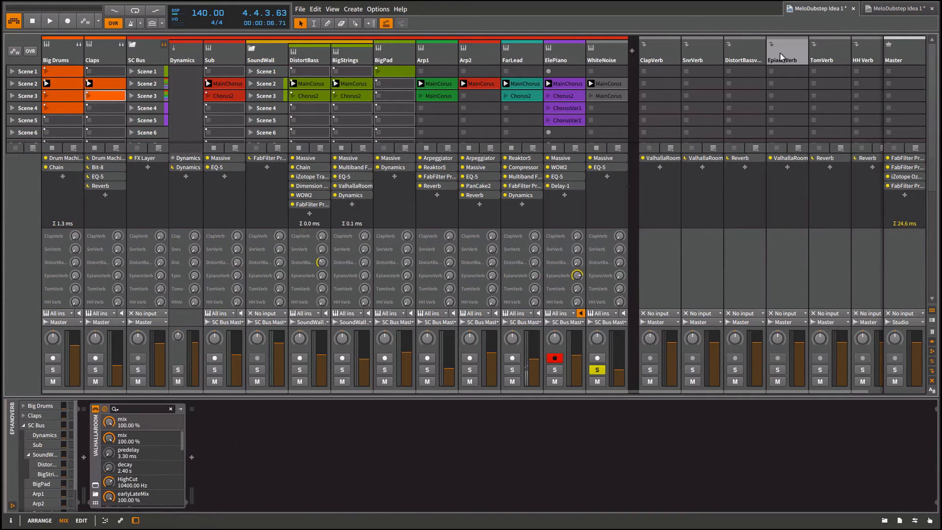
{"action": "left_click", "coordinate": [815, 53]}
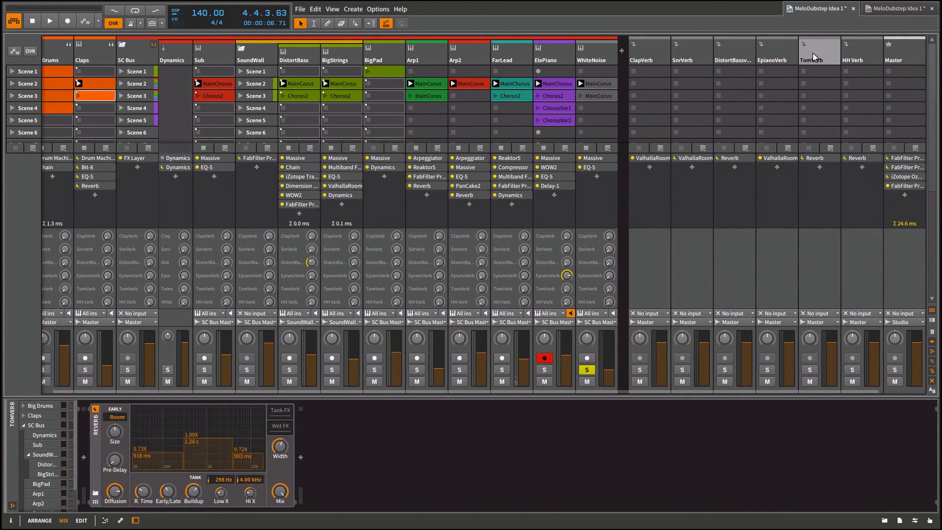
{"action": "left_click", "coordinate": [846, 57]}
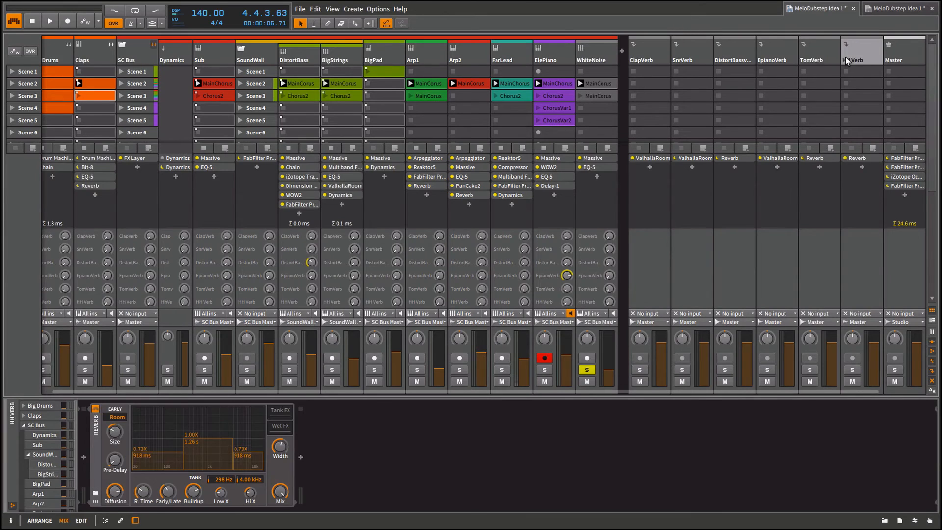
Compare the reverb devices on the DistortBass reverb, EpianoVerb, TomVerb and HH Verb effect tracks.
{"action": "left_click", "coordinate": [786, 55]}
{"action": "left_click", "coordinate": [734, 56]}
{"action": "left_click", "coordinate": [776, 56]}
{"action": "left_click", "coordinate": [813, 56]}
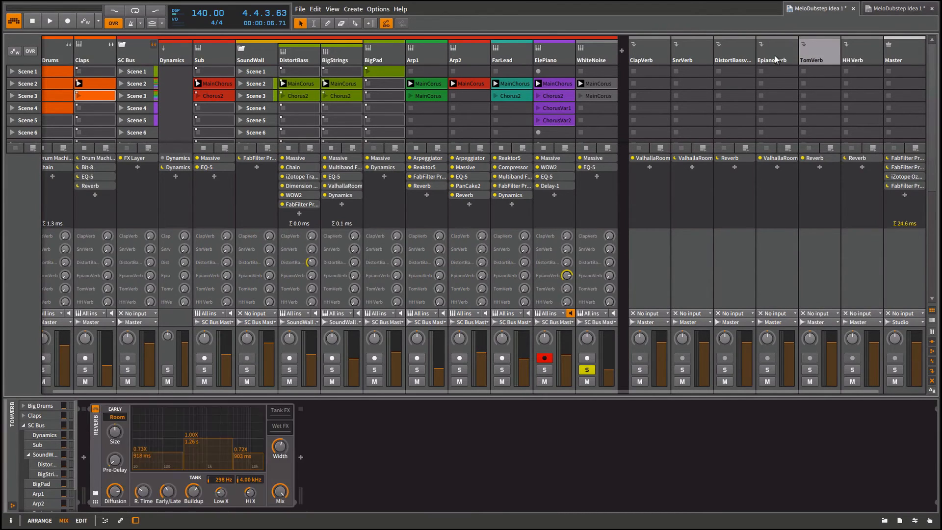
{"action": "left_click", "coordinate": [781, 56]}
{"action": "left_click", "coordinate": [802, 55]}
{"action": "left_click", "coordinate": [846, 54]}
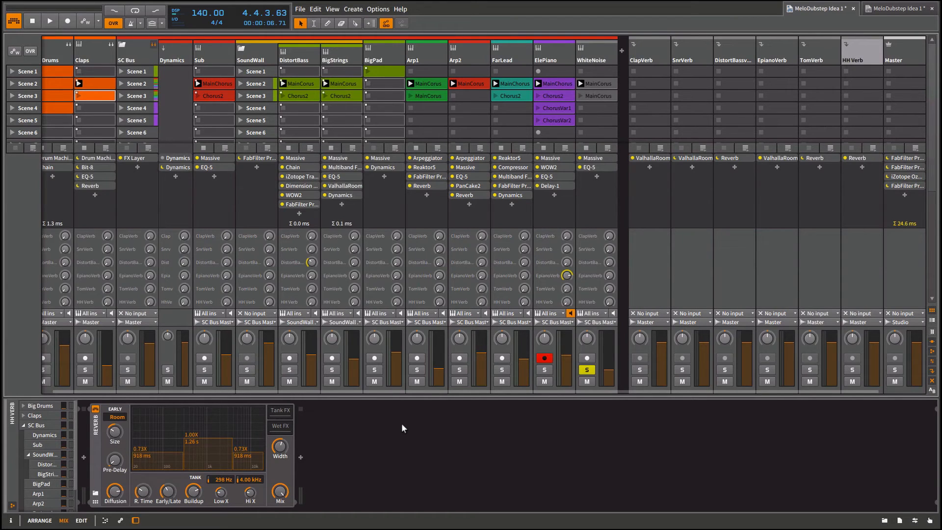
{"action": "left_click", "coordinate": [761, 63]}
{"action": "left_click", "coordinate": [800, 54]}
{"action": "left_click", "coordinate": [778, 56]}
{"action": "left_click", "coordinate": [820, 54]}
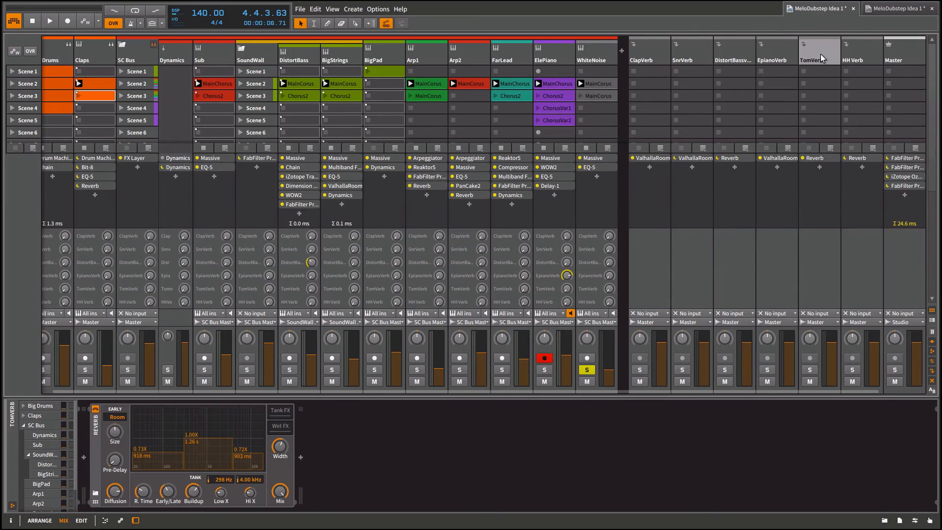
{"action": "left_click", "coordinate": [853, 54]}
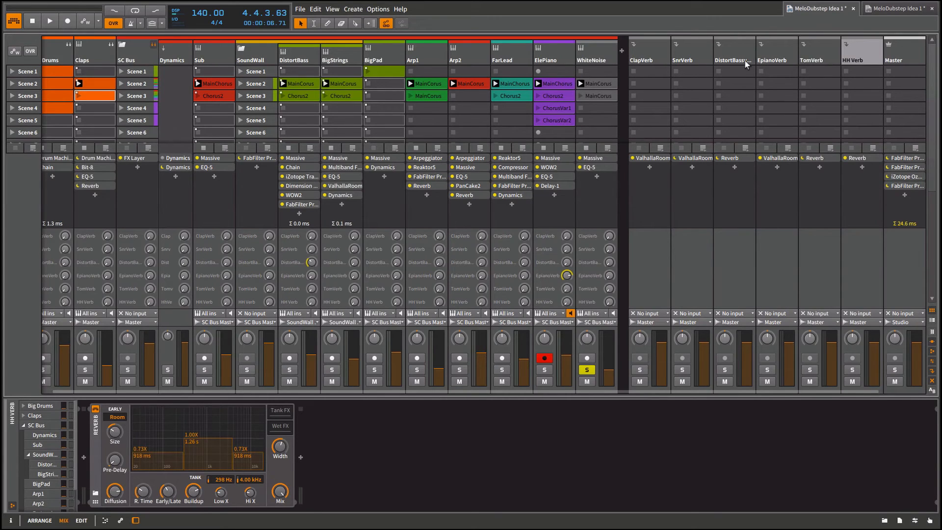
Unfold the Big Drums group, view the hi-hat device chain, and return to the HH Verb and ClapVerb effect tracks.
{"action": "scroll", "coordinate": [745, 61], "scroll_direction": "left", "scroll_amount": 2}
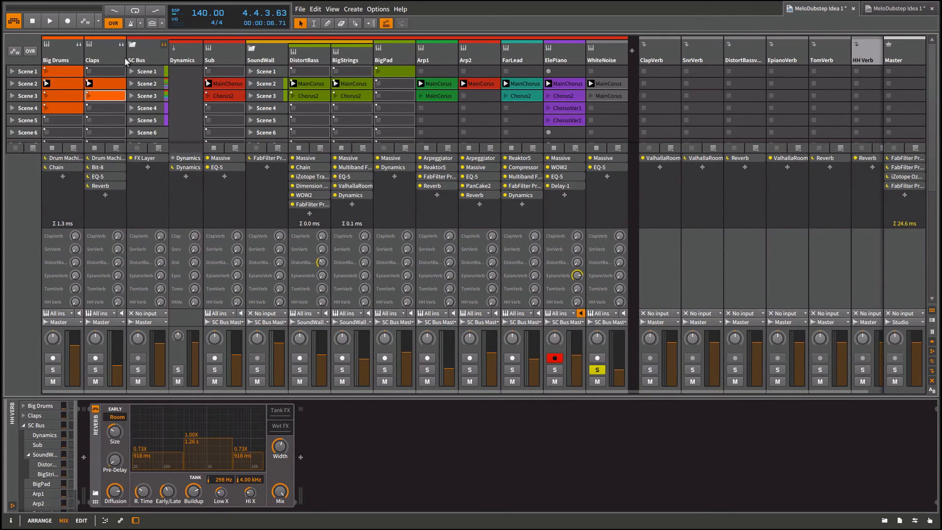
{"action": "left_click", "coordinate": [79, 43]}
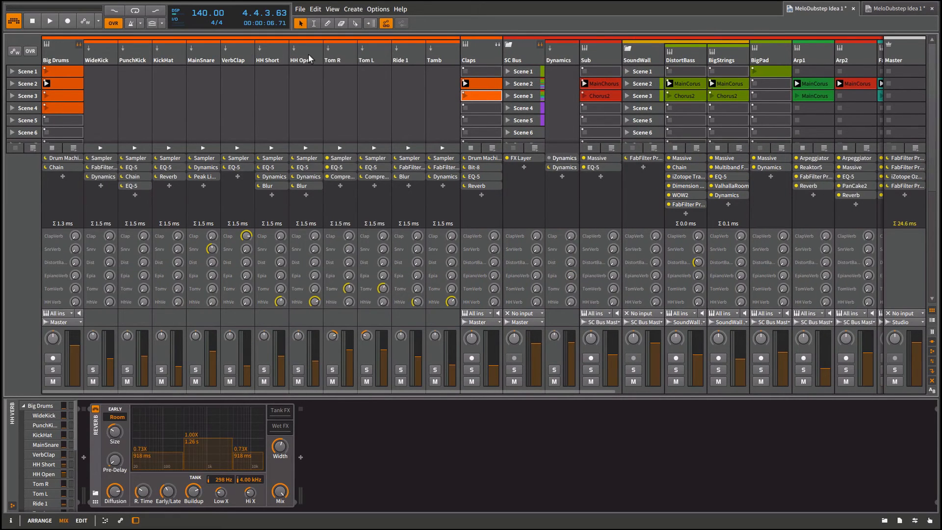
{"action": "left_click", "coordinate": [275, 56]}
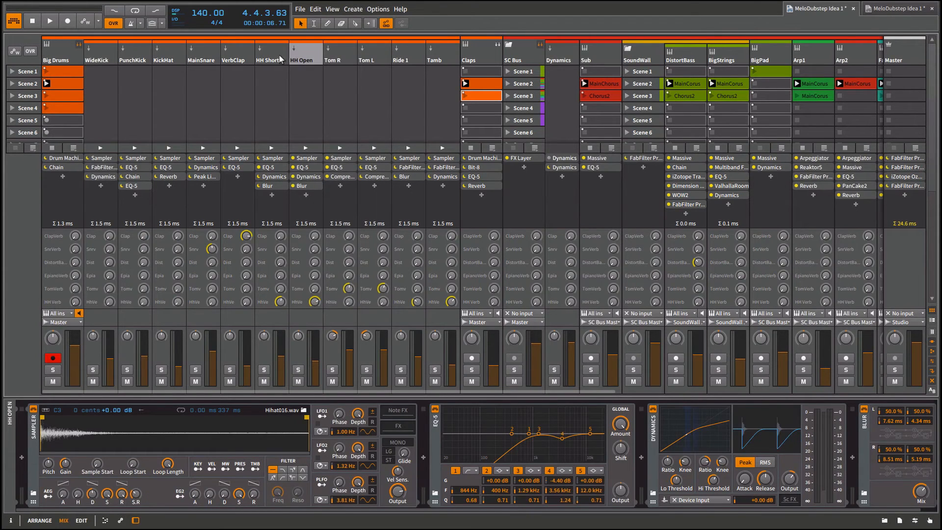
{"action": "scroll", "coordinate": [365, 136], "scroll_direction": "right", "scroll_amount": 5}
{"action": "left_click", "coordinate": [857, 56]}
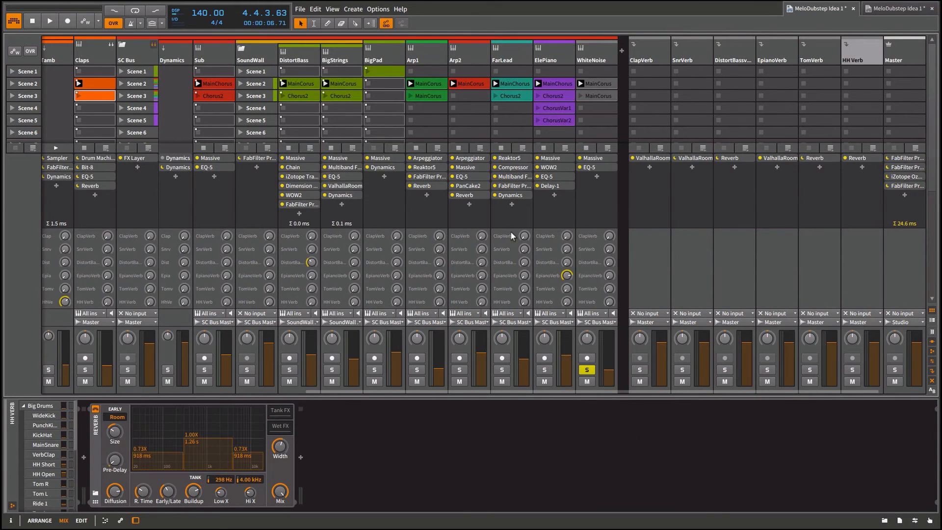
{"action": "left_click", "coordinate": [636, 51]}
Show the SC Bus device chain, solo SC Bus, start playback, and take WhiteNoise out of solo.
{"action": "scroll", "coordinate": [344, 61], "scroll_direction": "left", "scroll_amount": 5}
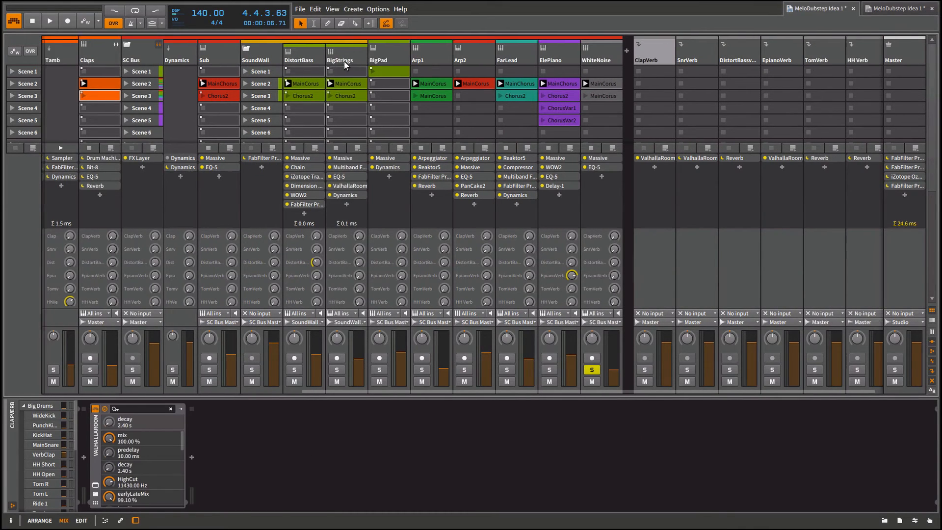
{"action": "left_click", "coordinate": [463, 55]}
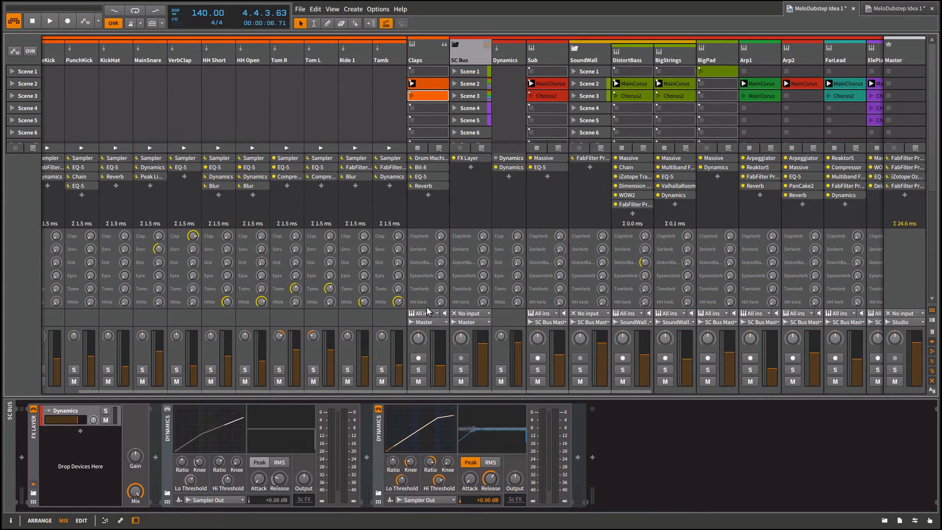
{"action": "left_click", "coordinate": [459, 370]}
{"action": "key", "text": "space"}
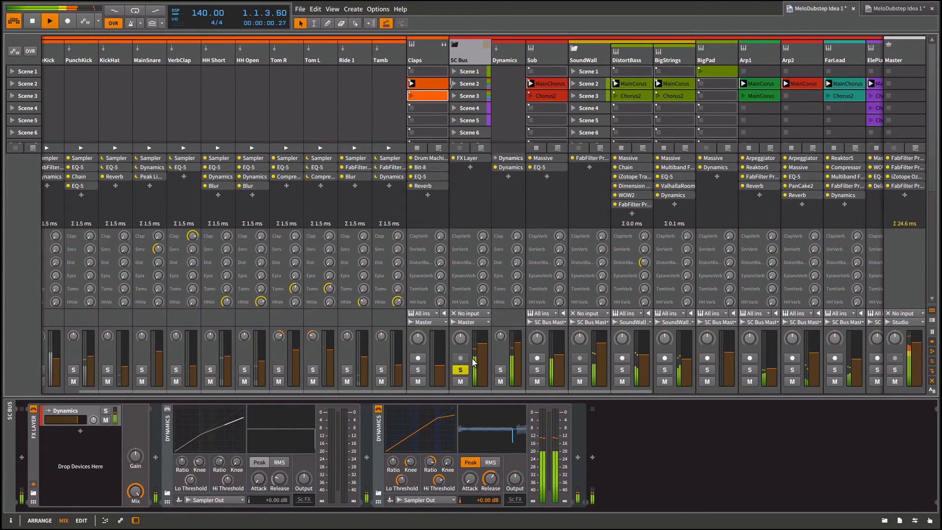
{"action": "scroll", "coordinate": [771, 352], "scroll_direction": "right", "scroll_amount": 3}
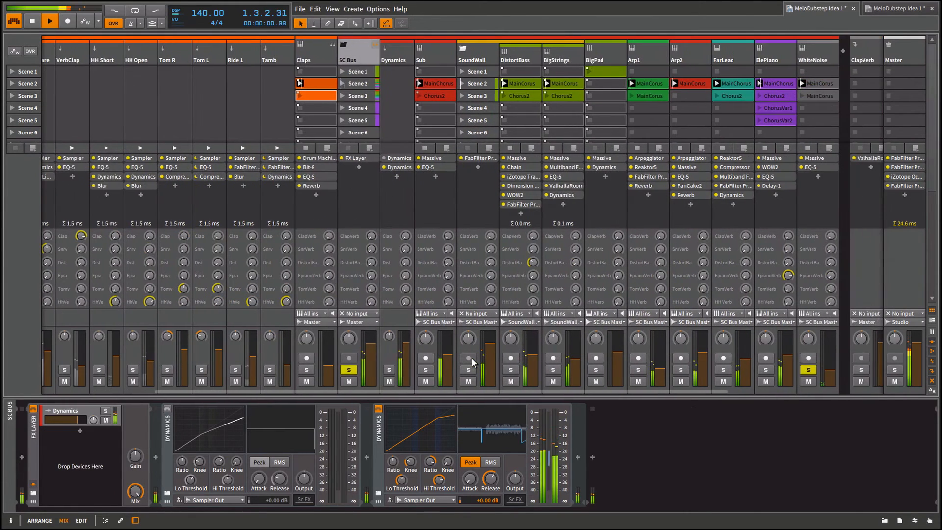
{"action": "left_click", "coordinate": [808, 370]}
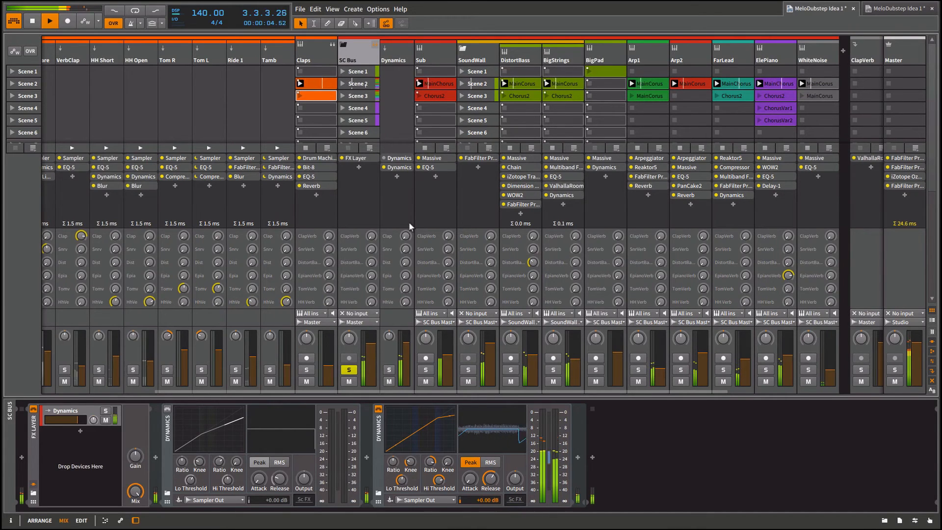
Enable the first Dynamics device after the FX Layer on SC Bus and point out both Dynamics devices.
{"action": "left_click", "coordinate": [336, 55]}
{"action": "left_click", "coordinate": [352, 54]}
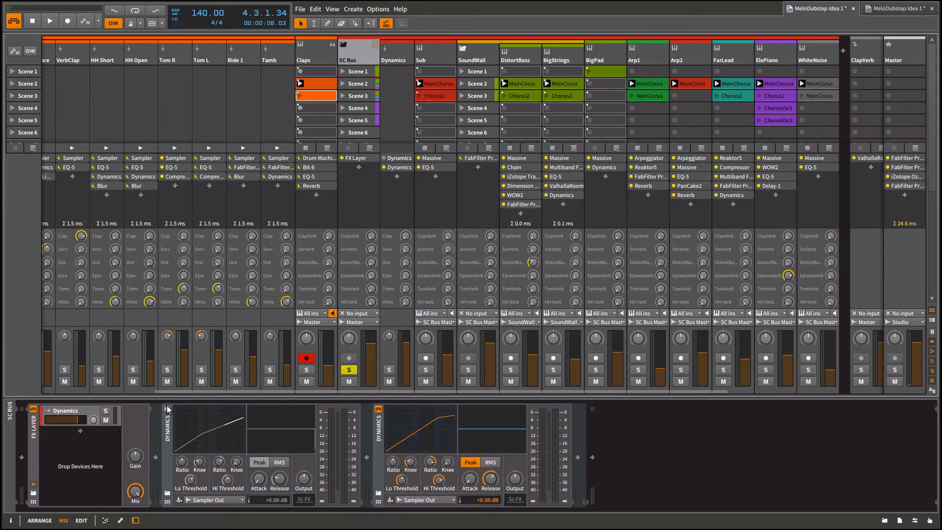
{"action": "left_click", "coordinate": [302, 436]}
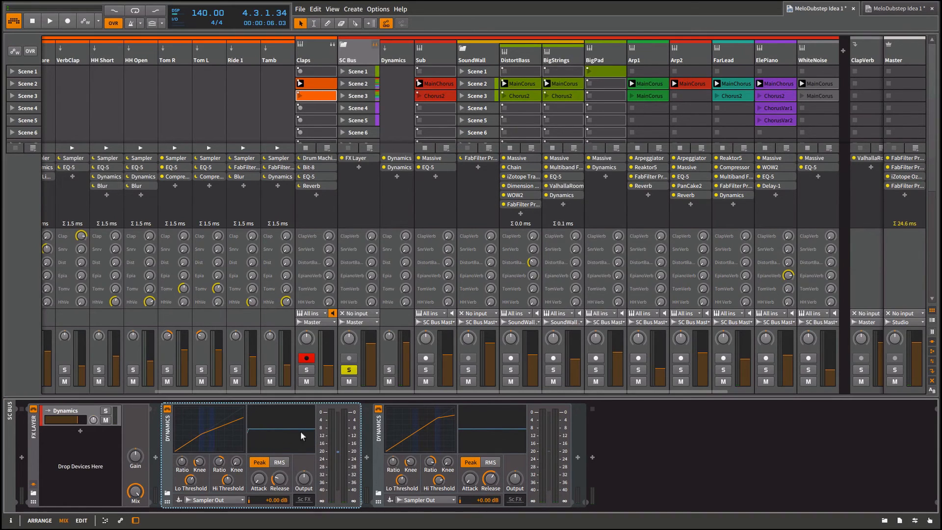
{"action": "left_click", "coordinate": [382, 446]}
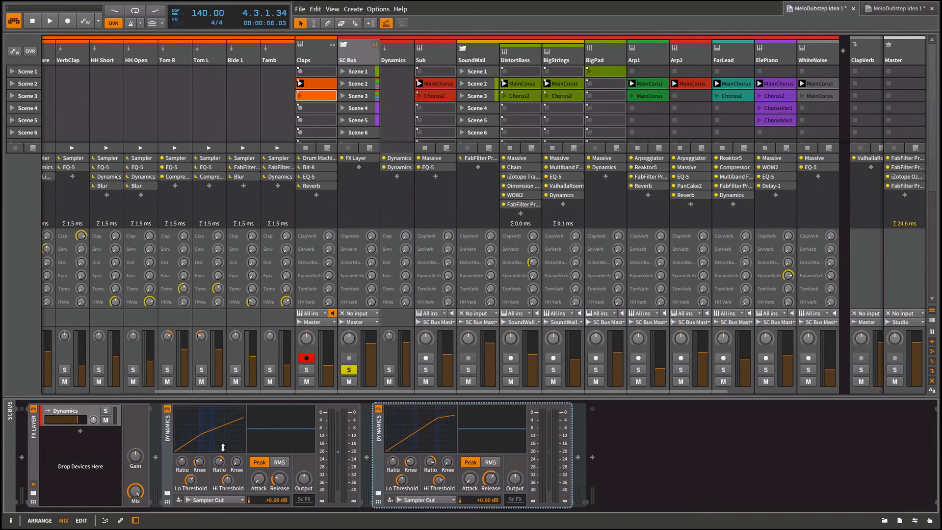
{"action": "left_click", "coordinate": [169, 459]}
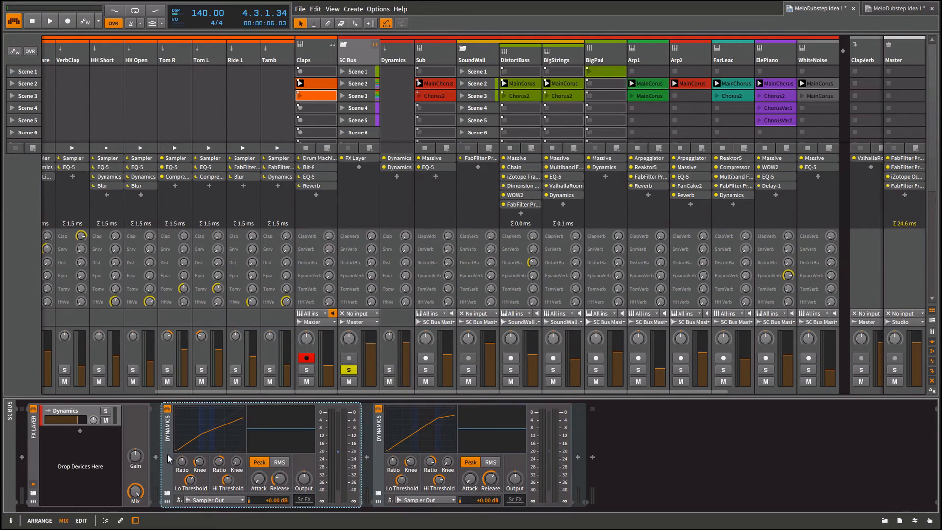
Play the soloed SC Bus to watch the sidechain ducking, and select the second Dynamics device.
{"action": "left_click", "coordinate": [306, 370]}
{"action": "key", "text": "space"}
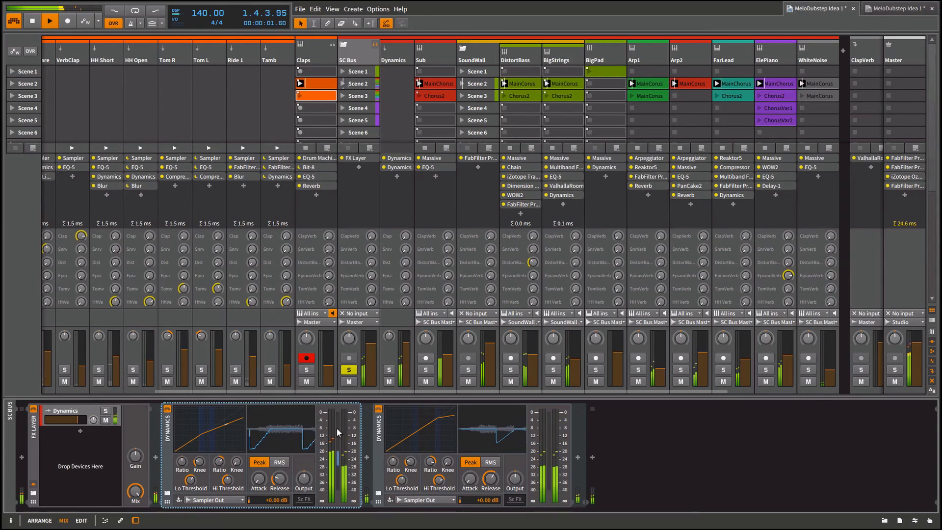
{"action": "left_click", "coordinate": [381, 431]}
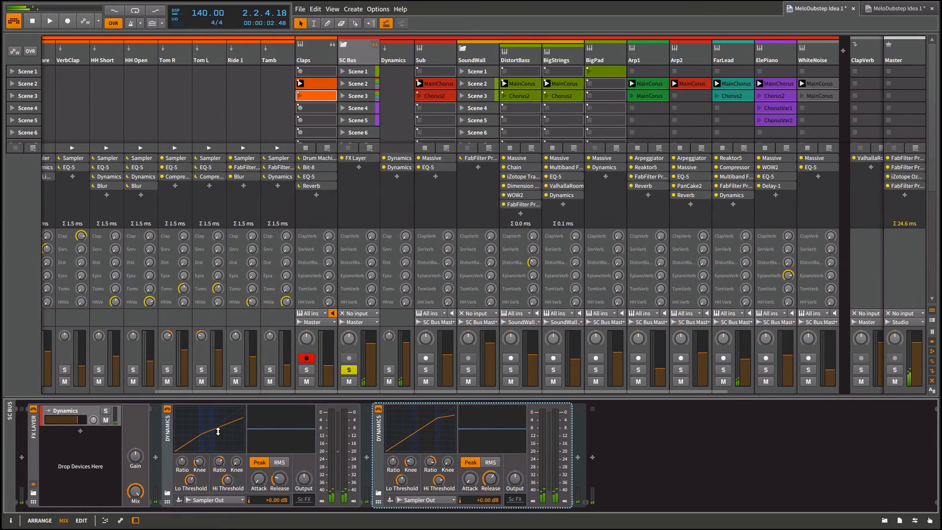
Restart playback, take SC Bus out of solo, play the full mix while reviewing all tracks, and stop.
{"action": "key", "text": "space"}
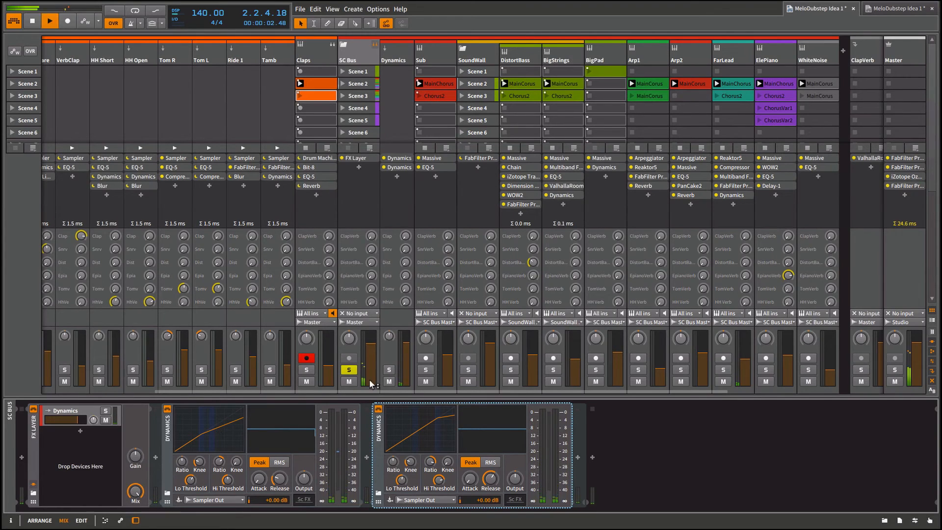
{"action": "left_click", "coordinate": [350, 369]}
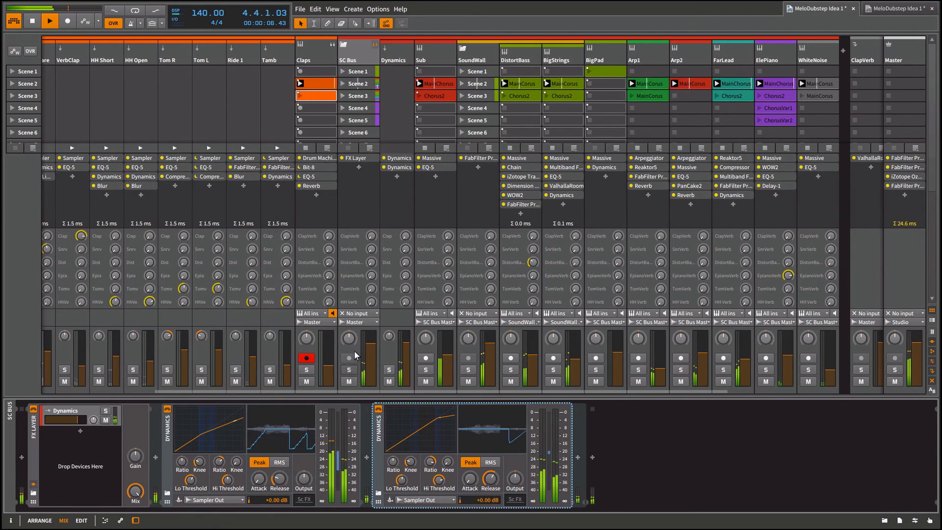
{"action": "scroll", "coordinate": [351, 170], "scroll_direction": "left", "scroll_amount": 3}
{"action": "scroll", "coordinate": [349, 170], "scroll_direction": "left", "scroll_amount": 2}
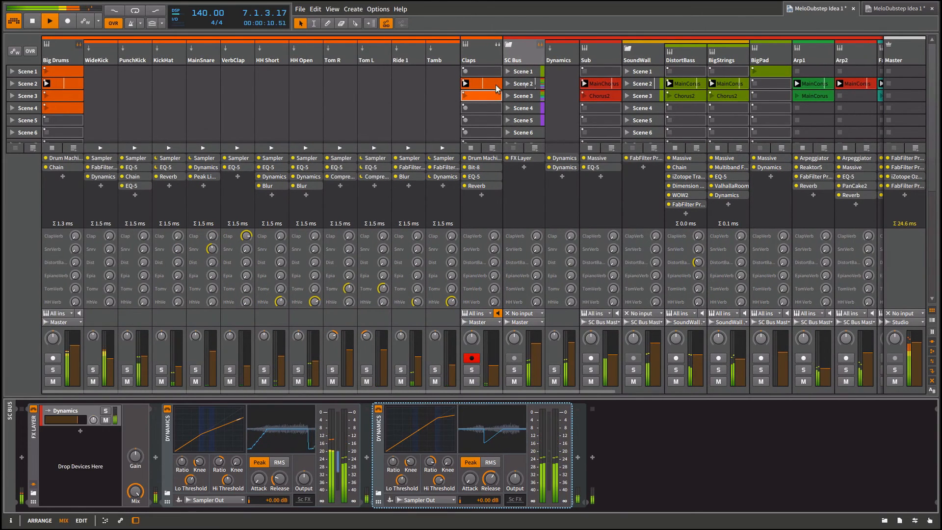
{"action": "scroll", "coordinate": [475, 186], "scroll_direction": "right", "scroll_amount": 6}
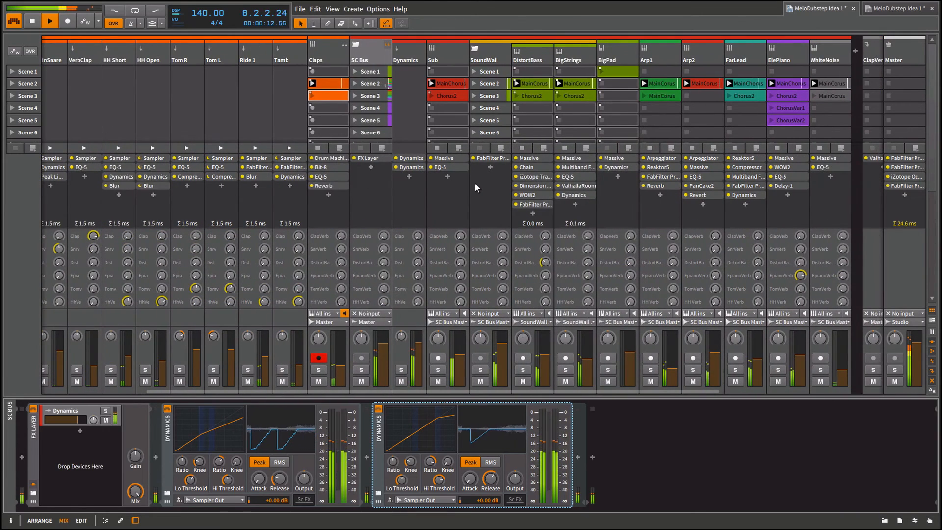
{"action": "scroll", "coordinate": [809, 112], "scroll_direction": "right", "scroll_amount": 8}
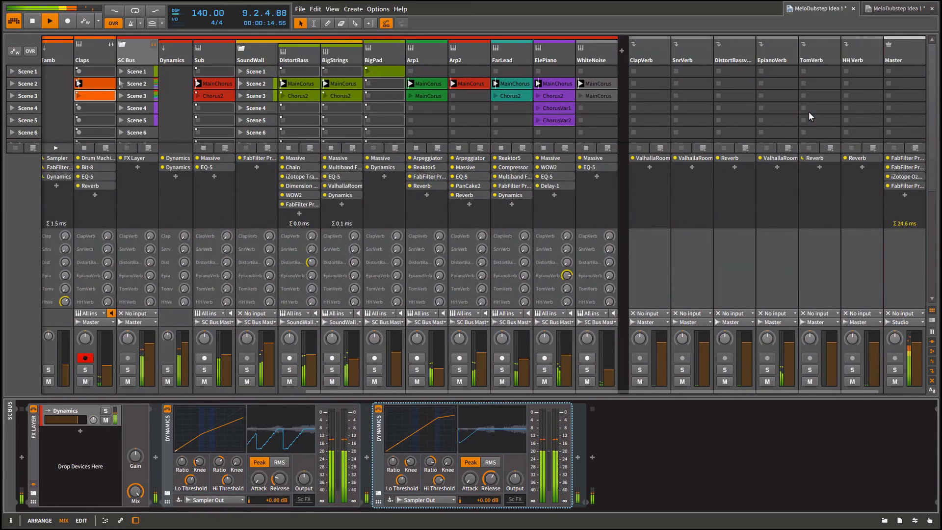
{"action": "key", "text": "space"}
Show the Master device chain and view FabFilter Pro-C 2 during playback, closing its window when done.
{"action": "left_click", "coordinate": [898, 57]}
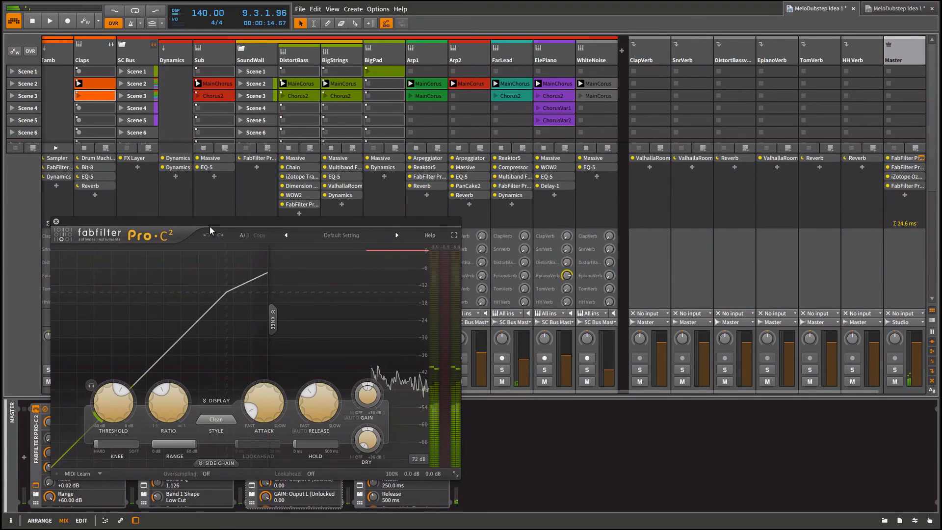
{"action": "left_click_drag", "start_coordinate": [210, 225], "coordinate": [427, 64]}
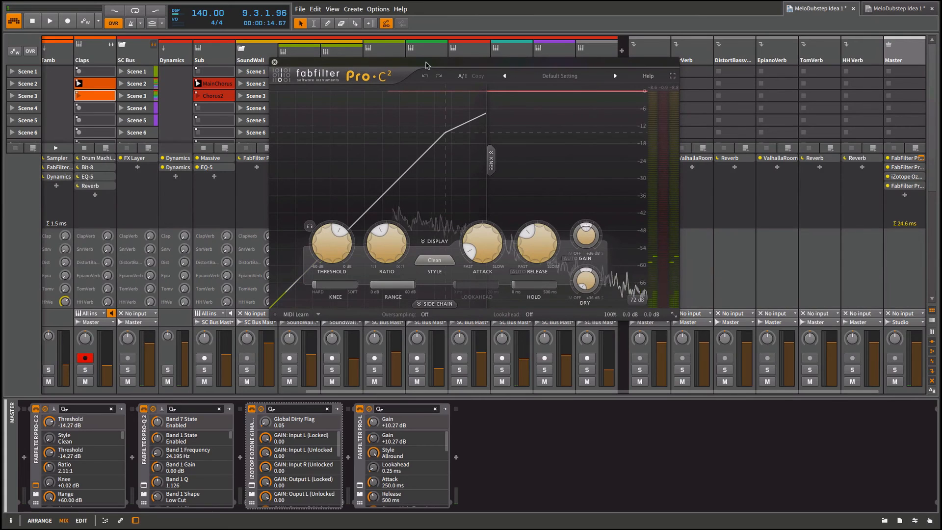
{"action": "left_click_drag", "start_coordinate": [427, 64], "coordinate": [436, 64]}
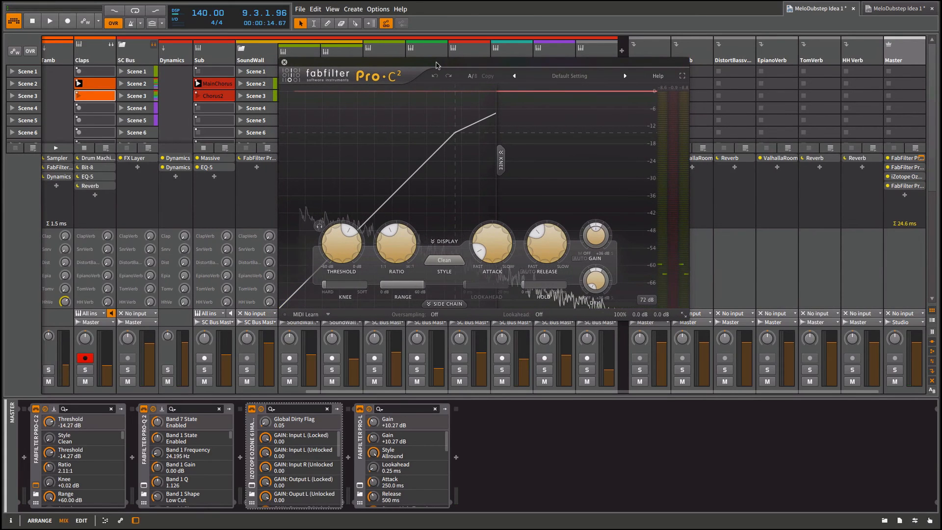
{"action": "key", "text": "space"}
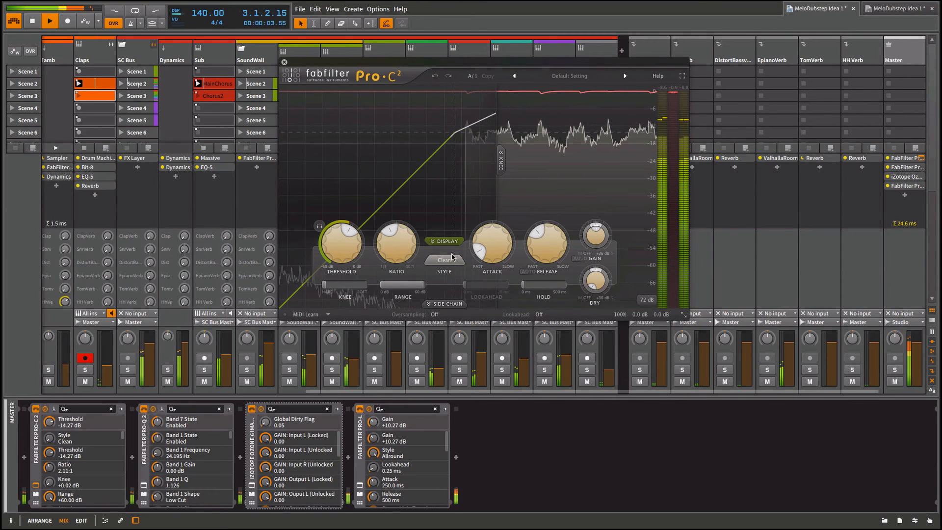
{"action": "left_click", "coordinate": [284, 63]}
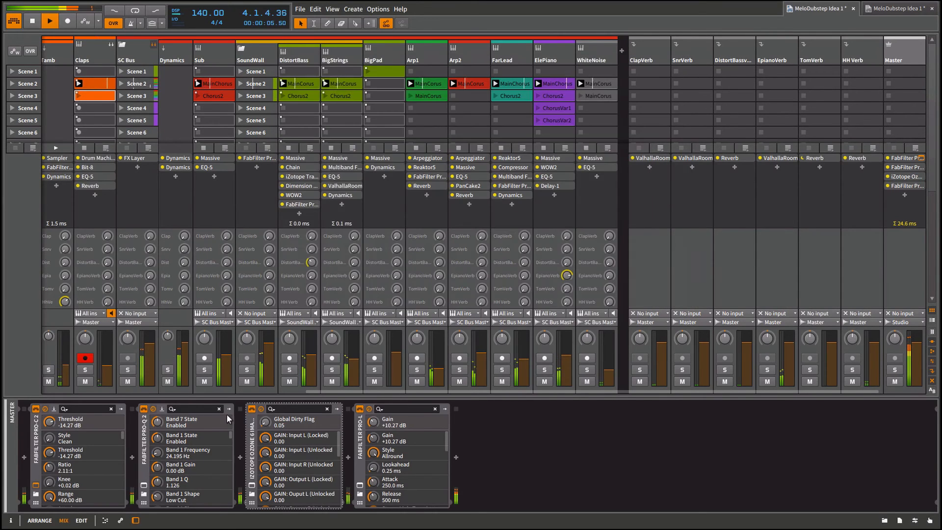
Open the Master's FabFilter Pro-Q 2, examine its EQ curve during playback and stopped, and close the window.
{"action": "left_click", "coordinate": [144, 485]}
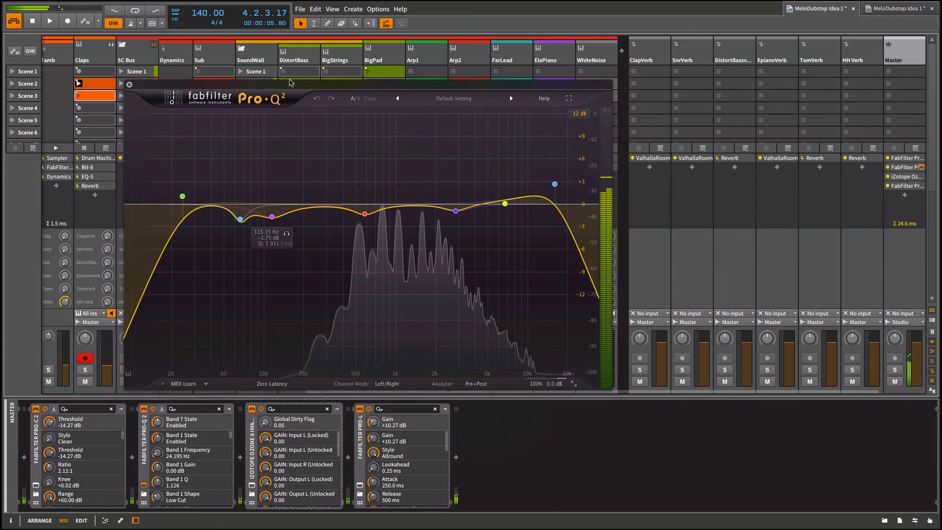
{"action": "left_click_drag", "start_coordinate": [289, 80], "coordinate": [292, 75]}
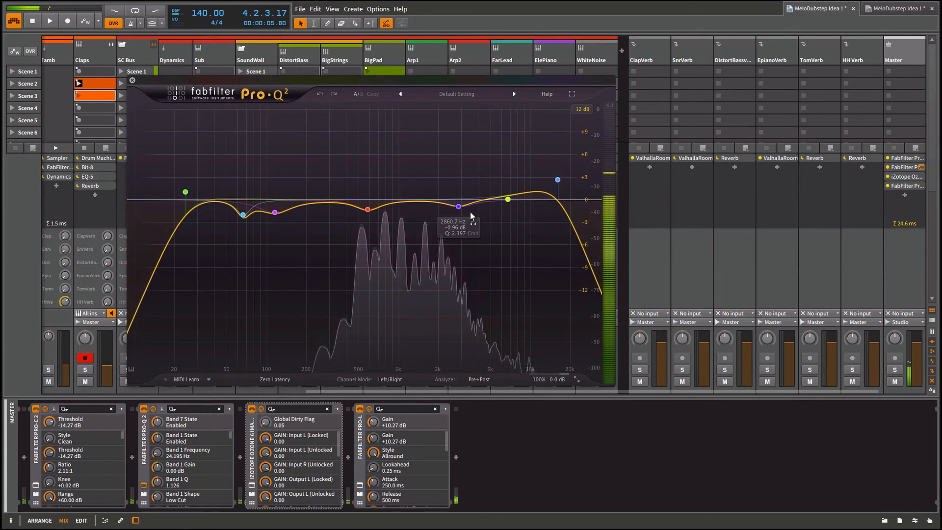
{"action": "key", "text": "space"}
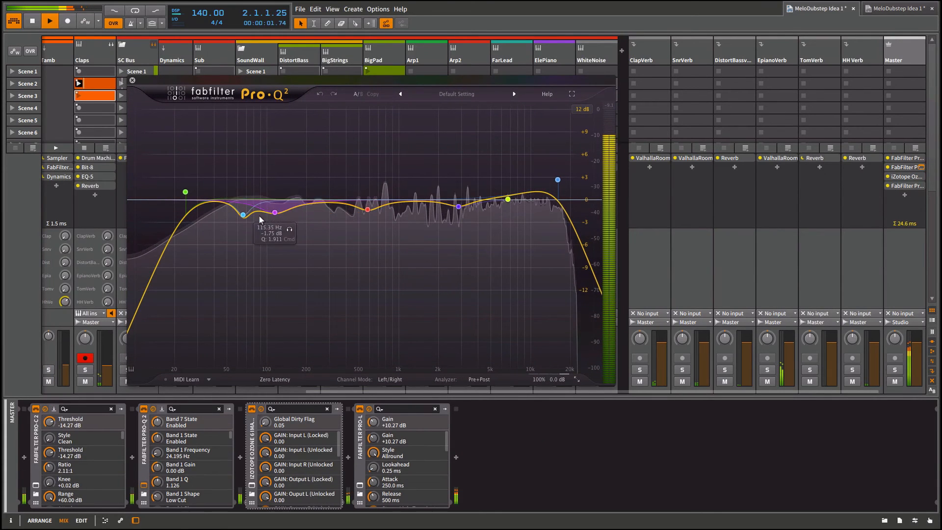
{"action": "key", "text": "space"}
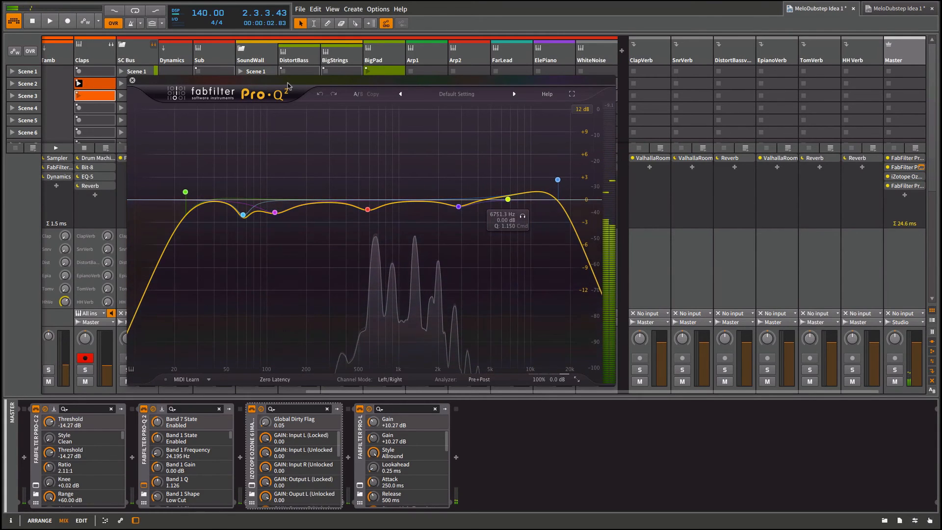
{"action": "left_click_drag", "start_coordinate": [301, 81], "coordinate": [392, 68]}
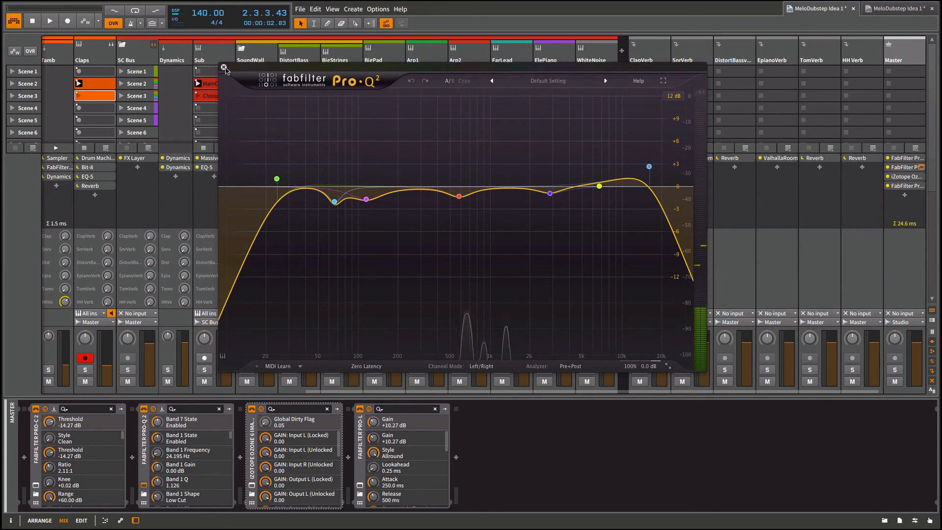
{"action": "left_click", "coordinate": [223, 68]}
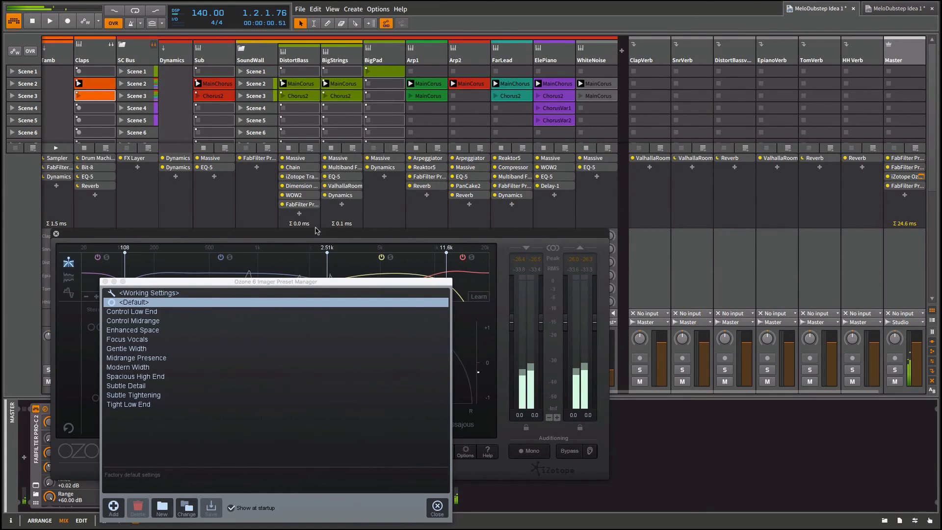
Dismiss the Ozone 6 Imager preset manager, watch the stereo width bands and vectorscope during playback, then close the plug-in window and stop.
{"action": "left_click", "coordinate": [105, 282]}
{"action": "left_click_drag", "start_coordinate": [137, 234], "coordinate": [292, 71]}
{"action": "key", "text": "space"}
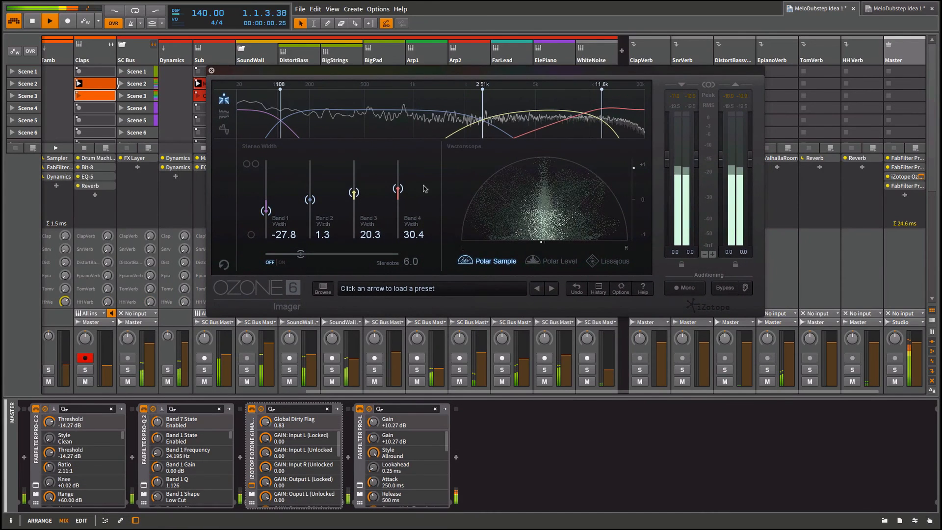
{"action": "left_click", "coordinate": [252, 410]}
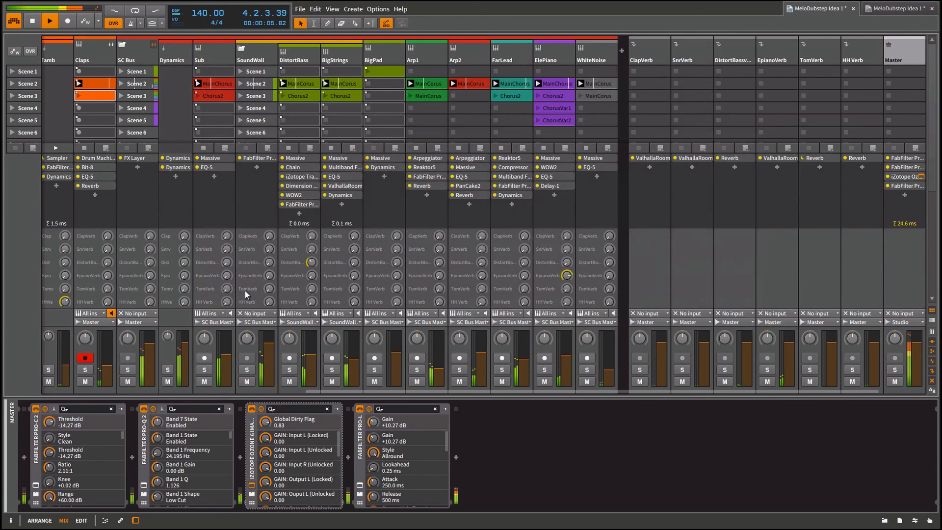
{"action": "key", "text": "space"}
Open the Master's FabFilter Pro-L, examine its limiting during playback and stopped, and close the window.
{"action": "left_click", "coordinate": [360, 486]}
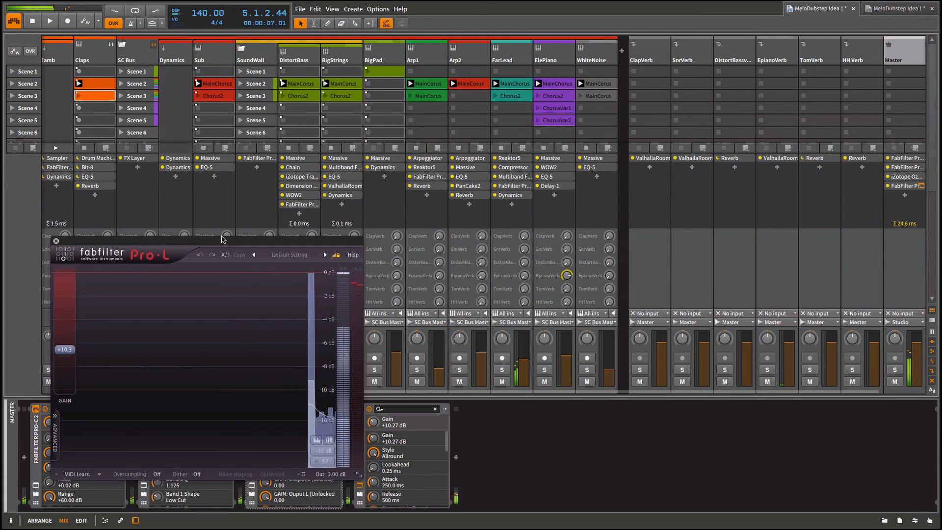
{"action": "left_click_drag", "start_coordinate": [222, 239], "coordinate": [384, 97]}
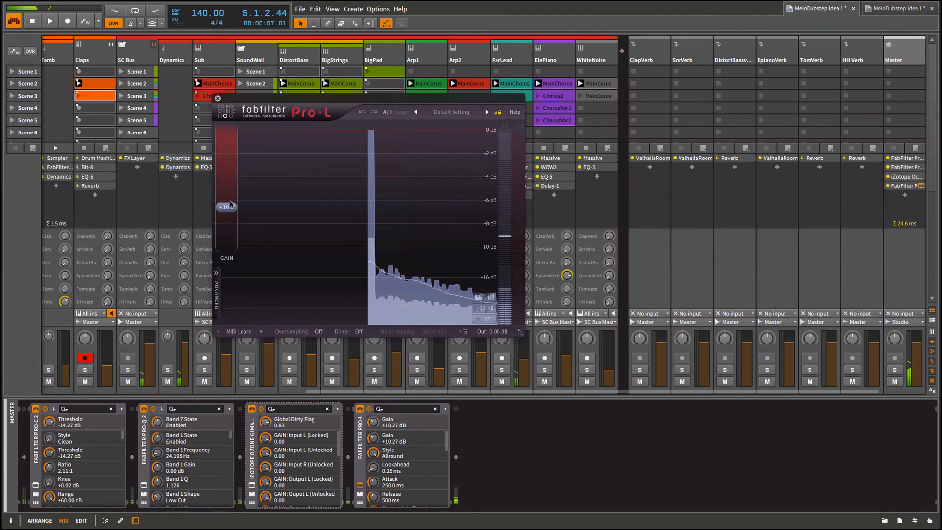
{"action": "key", "text": "space"}
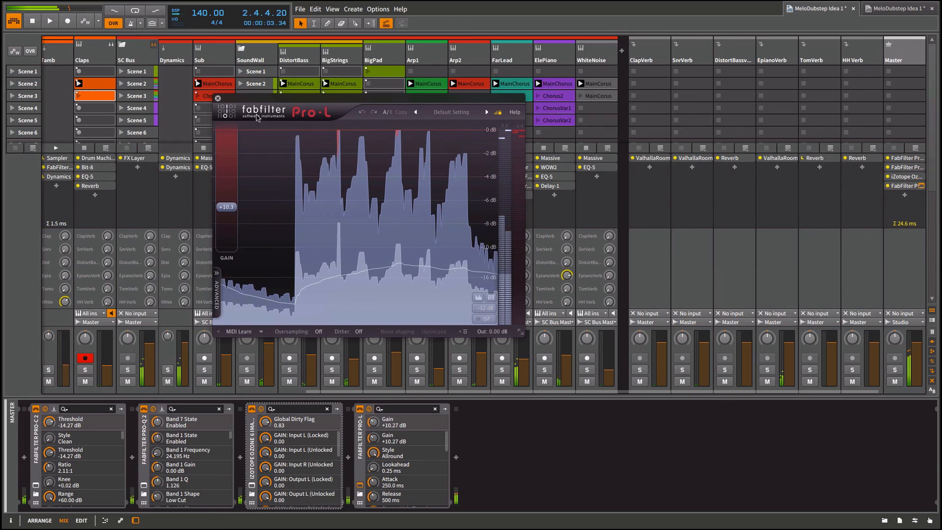
{"action": "left_click_drag", "start_coordinate": [257, 117], "coordinate": [332, 100]}
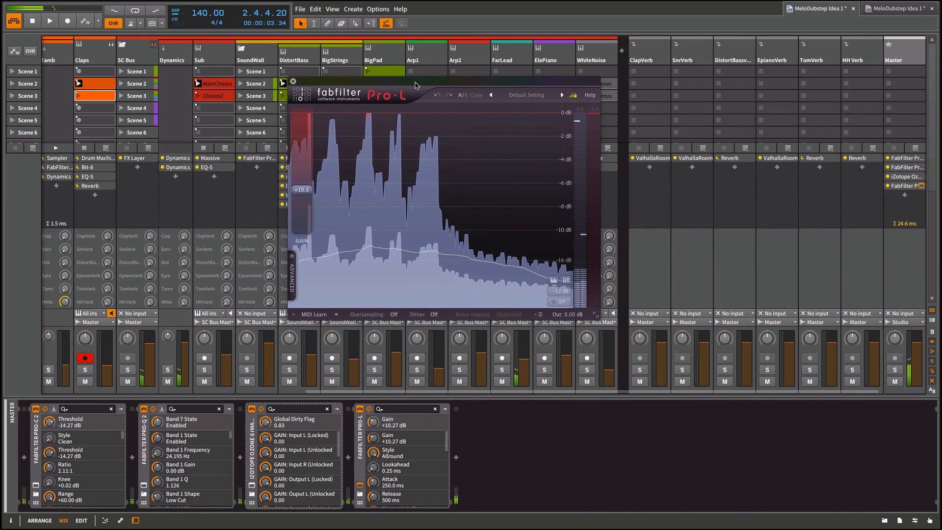
{"action": "left_click_drag", "start_coordinate": [415, 86], "coordinate": [425, 88]}
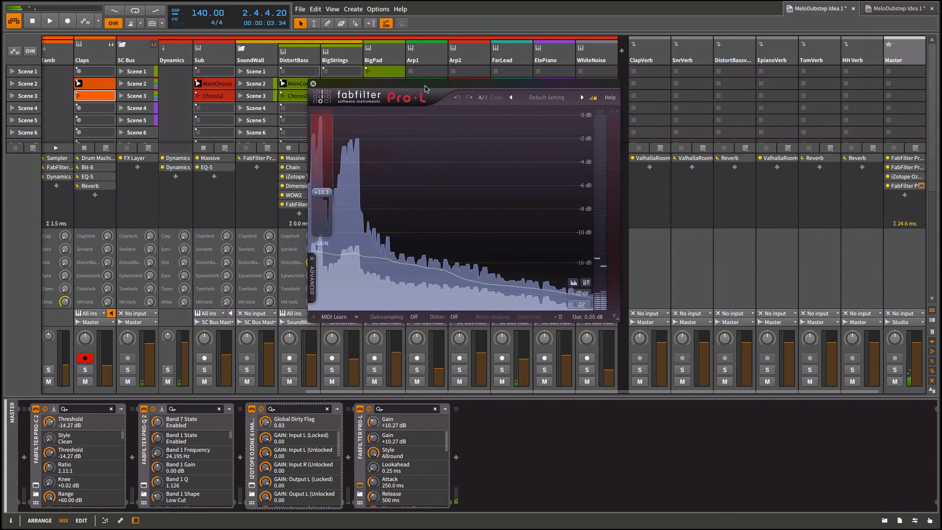
{"action": "left_click", "coordinate": [313, 83]}
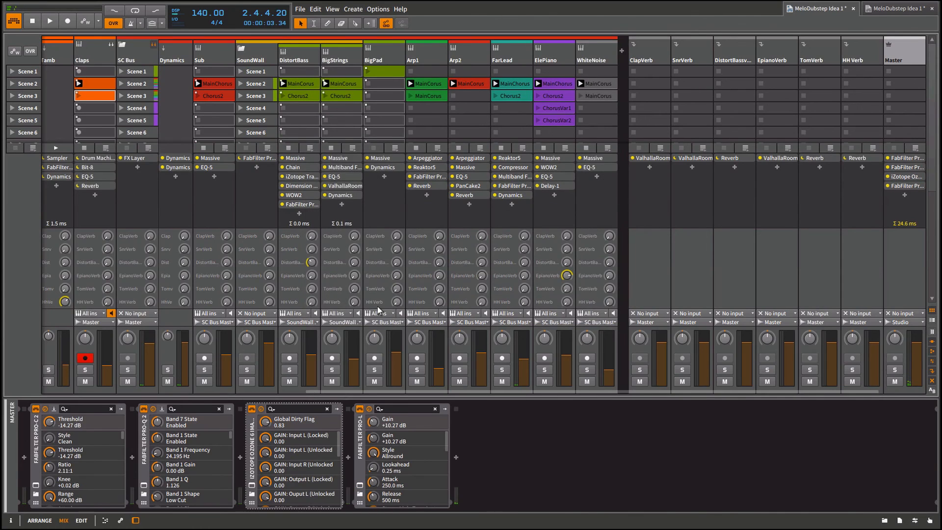
Play the full mix while reviewing the tracks from Big Drums across to the reverb effect tracks, and stop playback.
{"action": "scroll", "coordinate": [379, 309], "scroll_direction": "left", "scroll_amount": 5}
{"action": "key", "text": "space"}
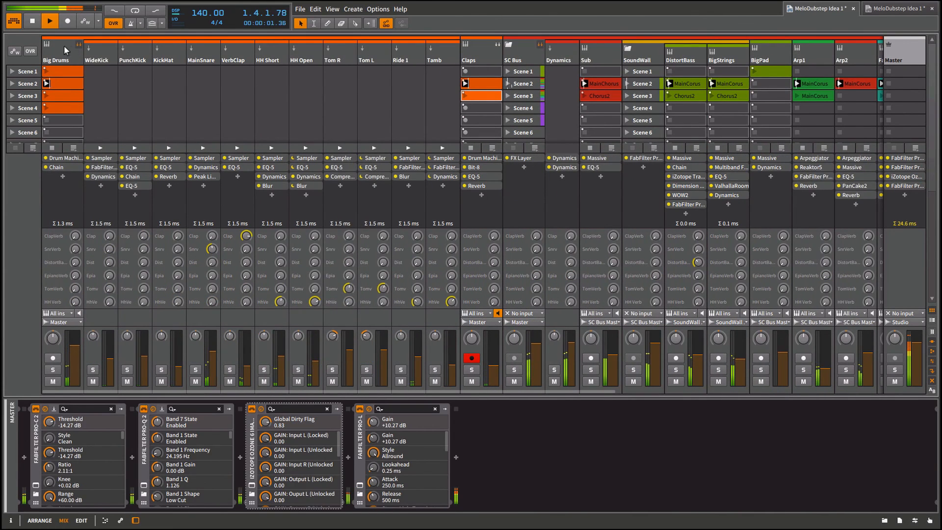
{"action": "scroll", "coordinate": [120, 117], "scroll_direction": "right", "scroll_amount": 5}
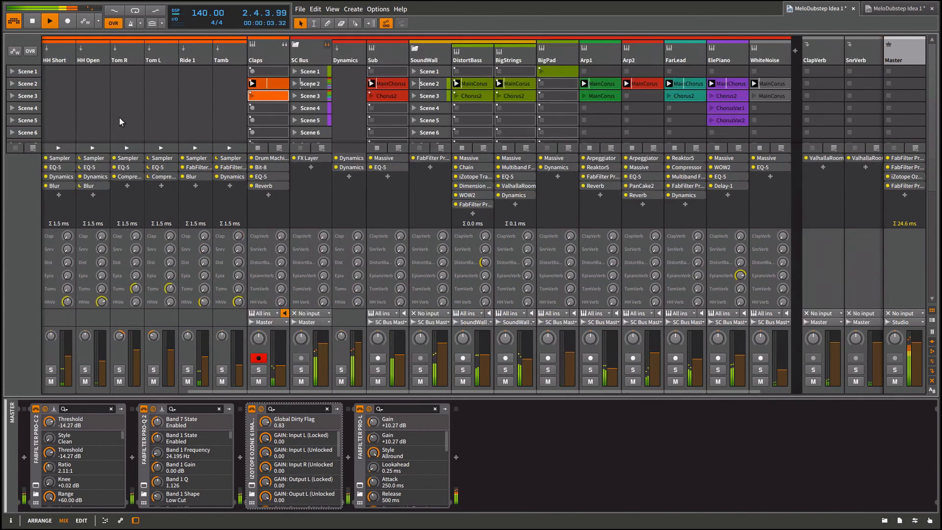
{"action": "scroll", "coordinate": [119, 118], "scroll_direction": "right", "scroll_amount": 1}
{"action": "scroll", "coordinate": [486, 145], "scroll_direction": "right", "scroll_amount": 3}
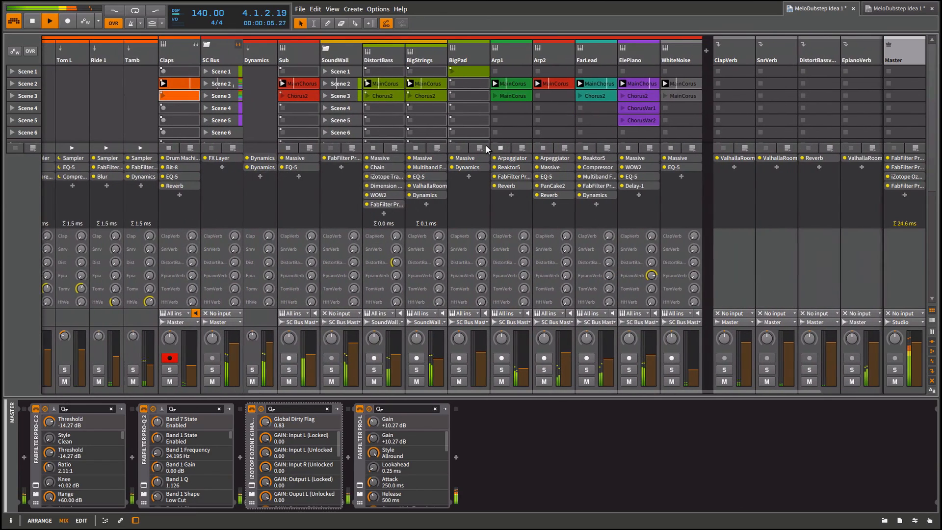
{"action": "key", "text": "space"}
Show the SC Bus device chain with its FX Layer and two Dynamics devices.
{"action": "scroll", "coordinate": [307, 96], "scroll_direction": "left", "scroll_amount": 5}
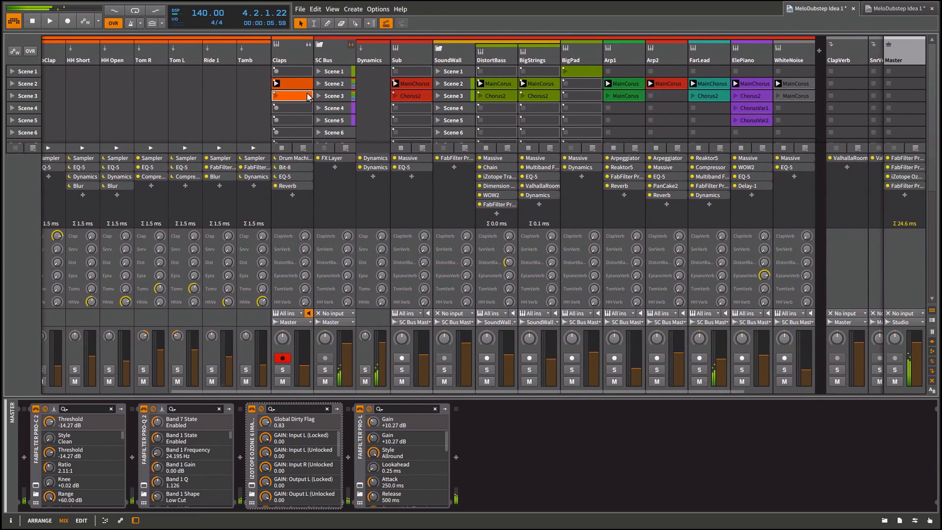
{"action": "scroll", "coordinate": [309, 96], "scroll_direction": "left", "scroll_amount": 5}
{"action": "left_click", "coordinate": [501, 55]}
{"action": "left_click", "coordinate": [525, 55]}
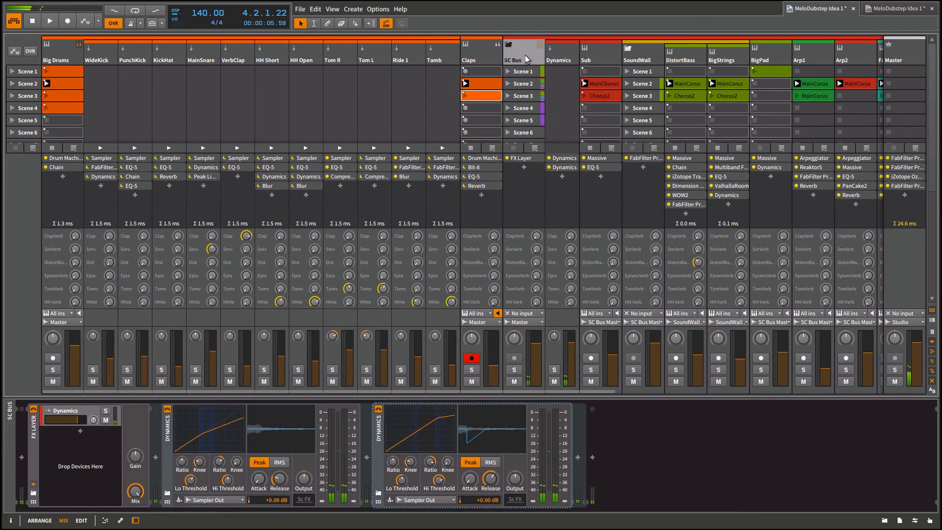
Collapse and re-expand the SoundWall group, and launch Scene 2 to play the main chorus.
{"action": "scroll", "coordinate": [525, 54], "scroll_direction": "right", "scroll_amount": 6}
{"action": "left_click", "coordinate": [416, 49]}
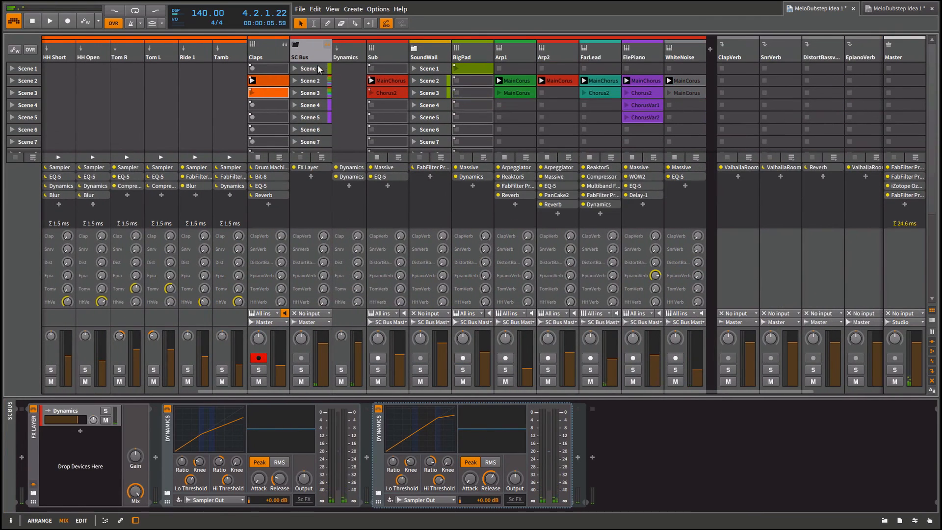
{"action": "left_click", "coordinate": [415, 49]}
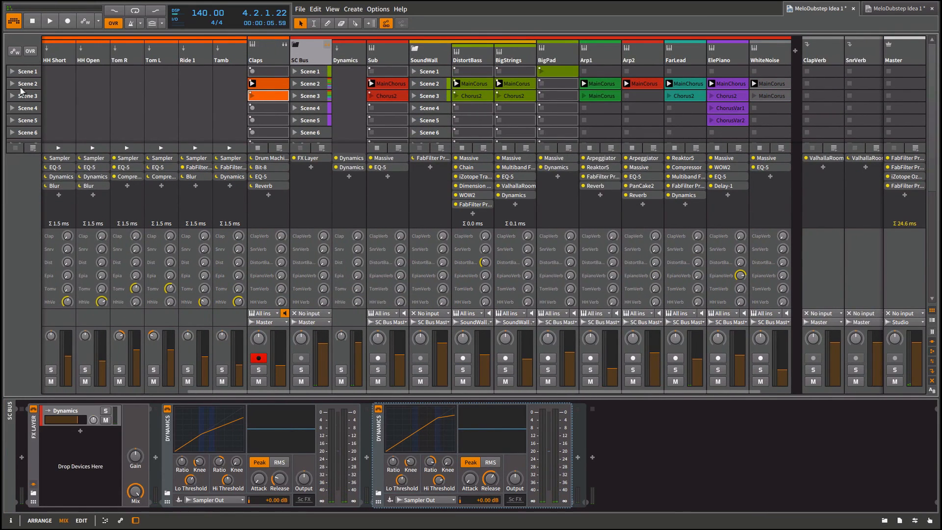
{"action": "left_click", "coordinate": [12, 85]}
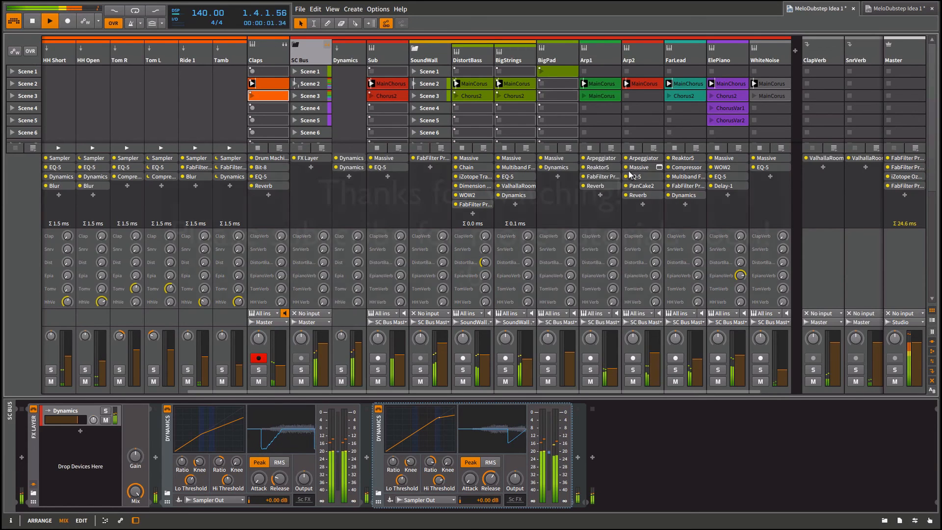